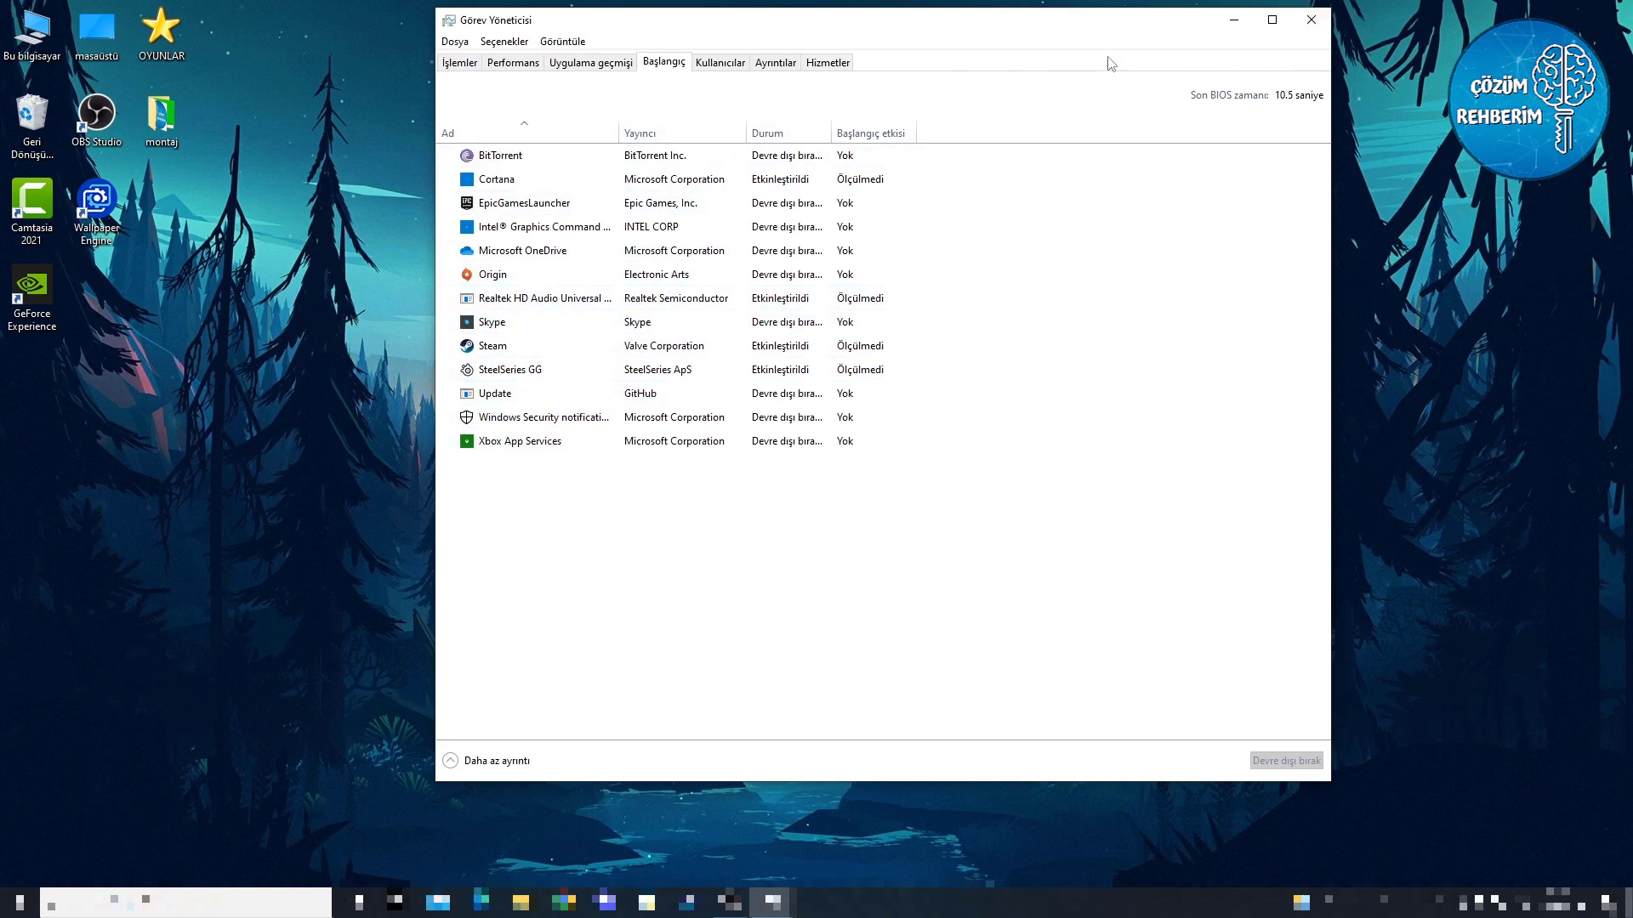
Close the Task Manager window and open the NVIDIA Control Panel
{"action": "left_click_drag", "start_coordinate": [1114, 31], "coordinate": [1140, 64]}
{"action": "left_click", "coordinate": [1335, 53]}
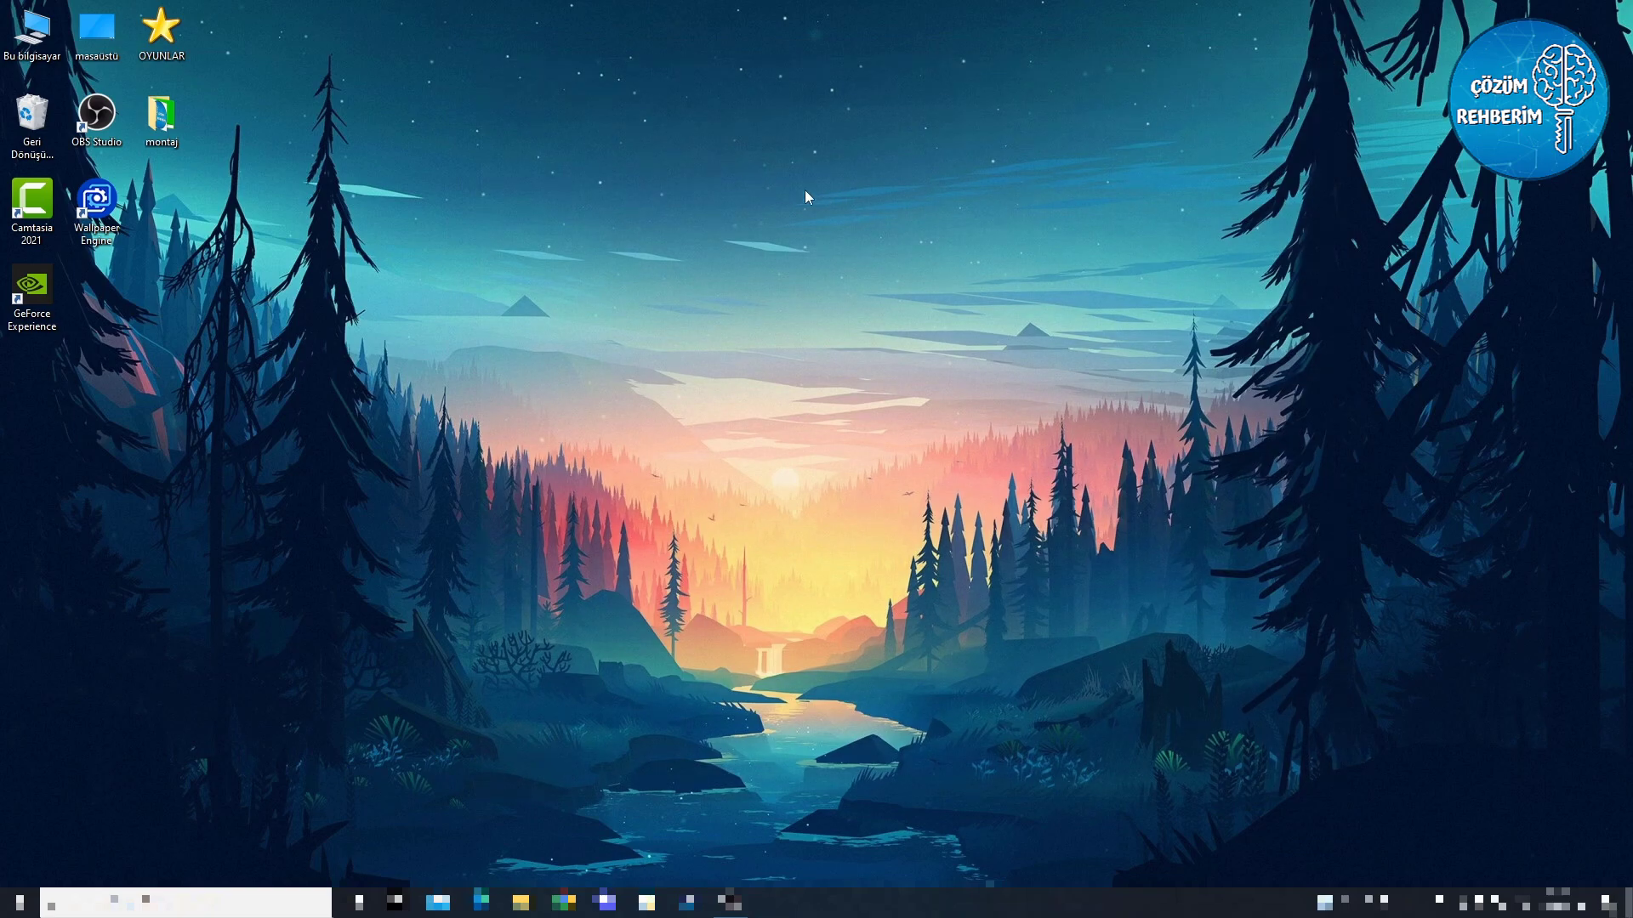
{"action": "right_click", "coordinate": [801, 287]}
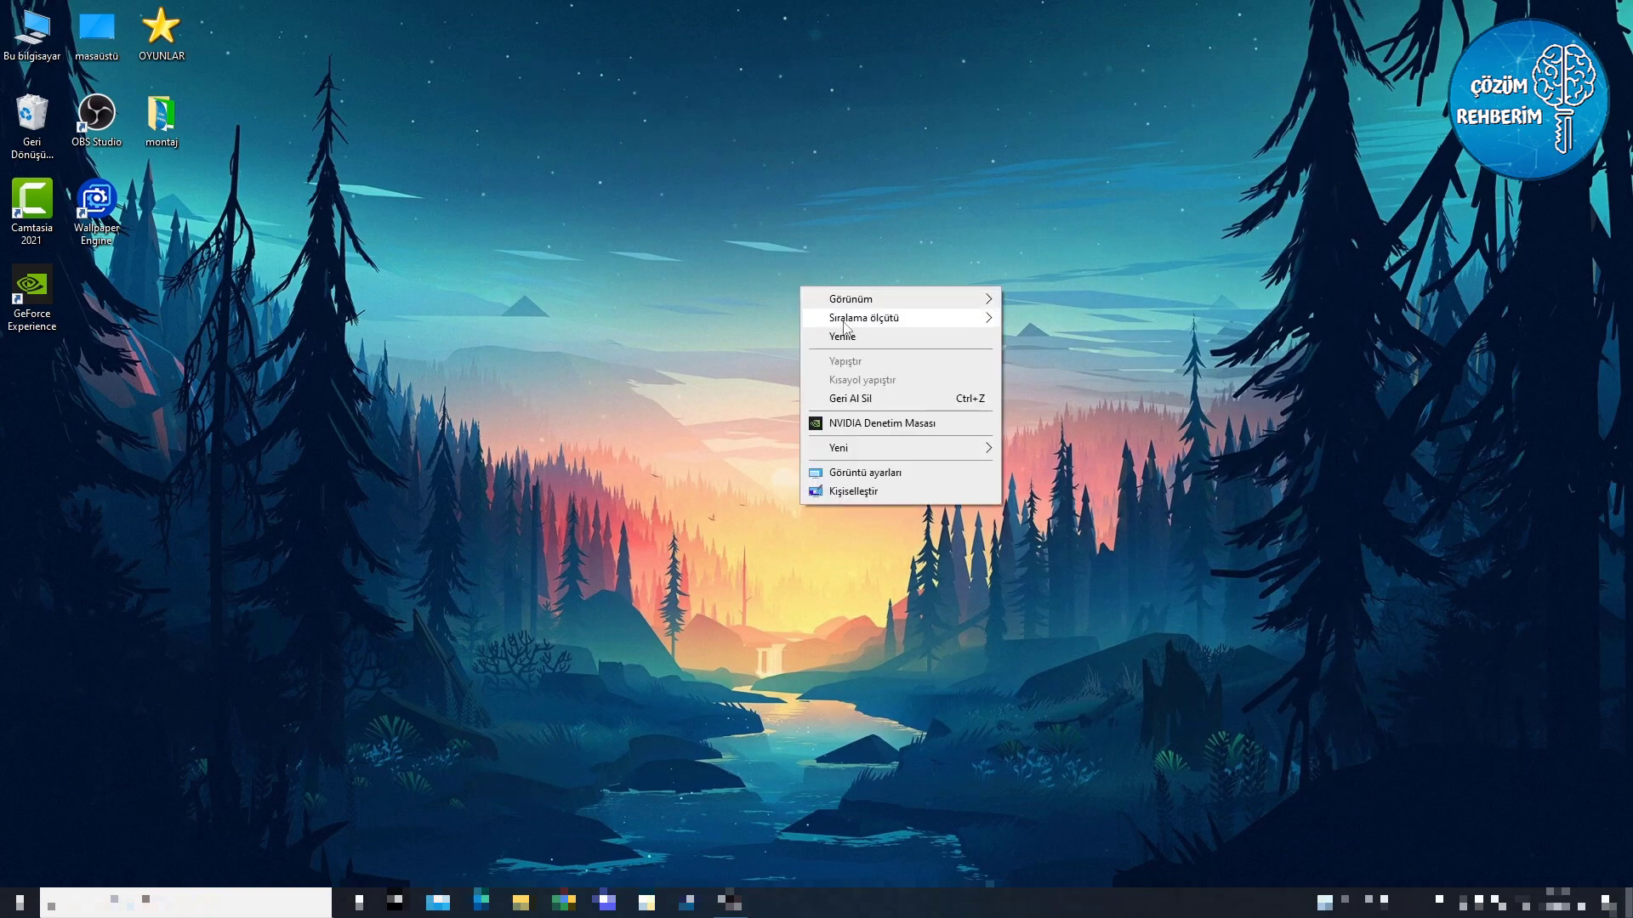
{"action": "left_click", "coordinate": [860, 423]}
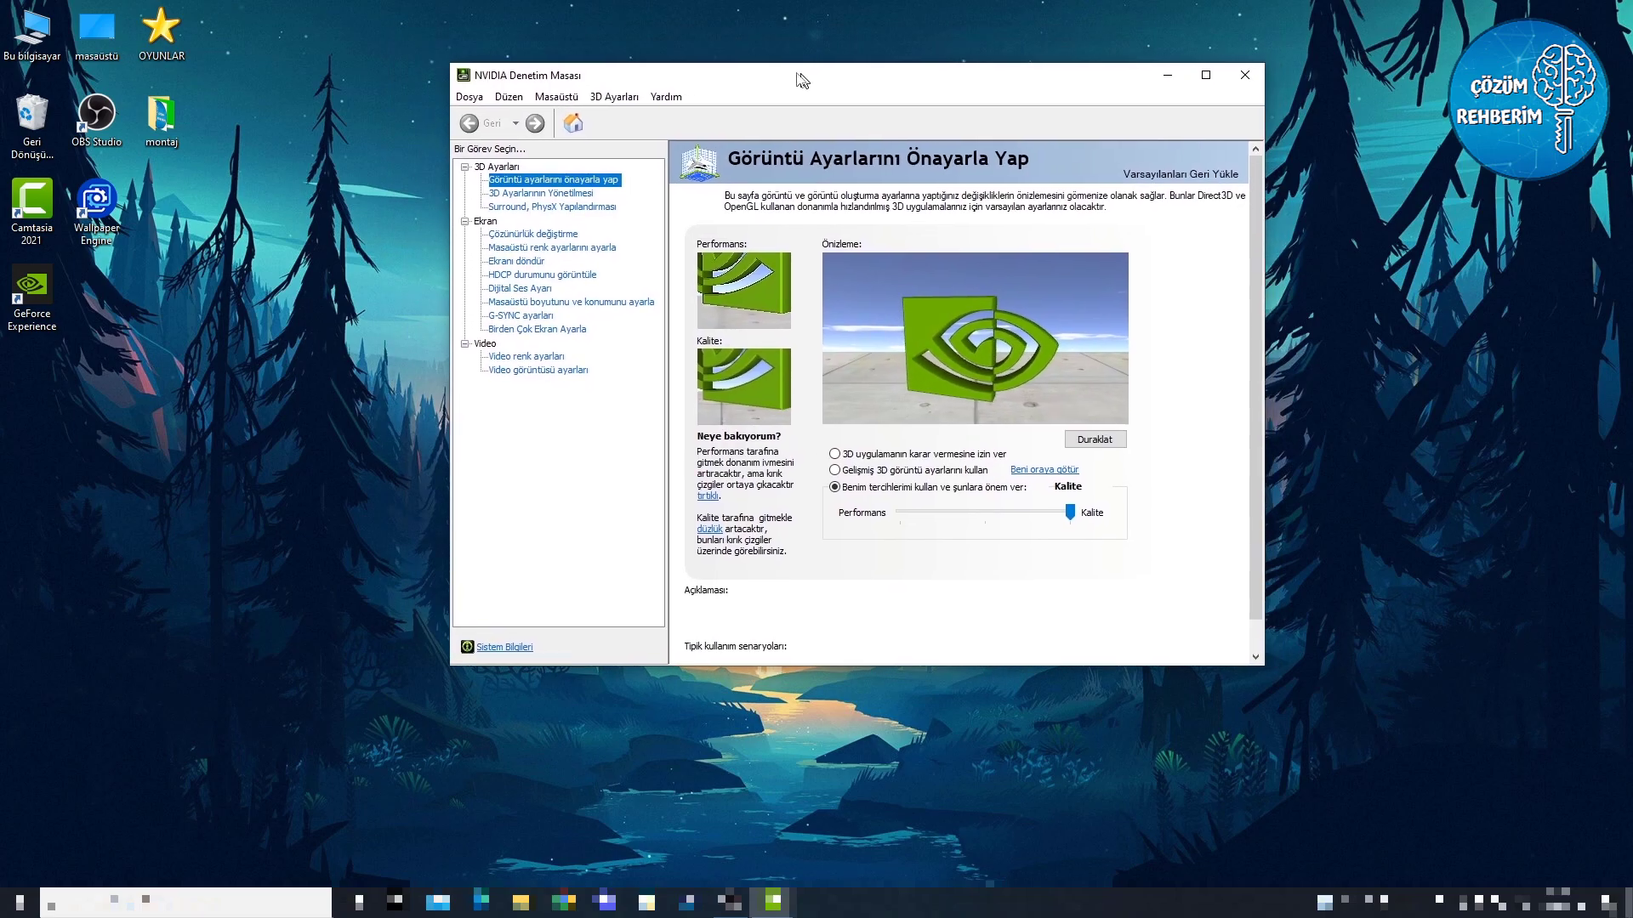
{"action": "left_click_drag", "start_coordinate": [808, 81], "coordinate": [760, 61]}
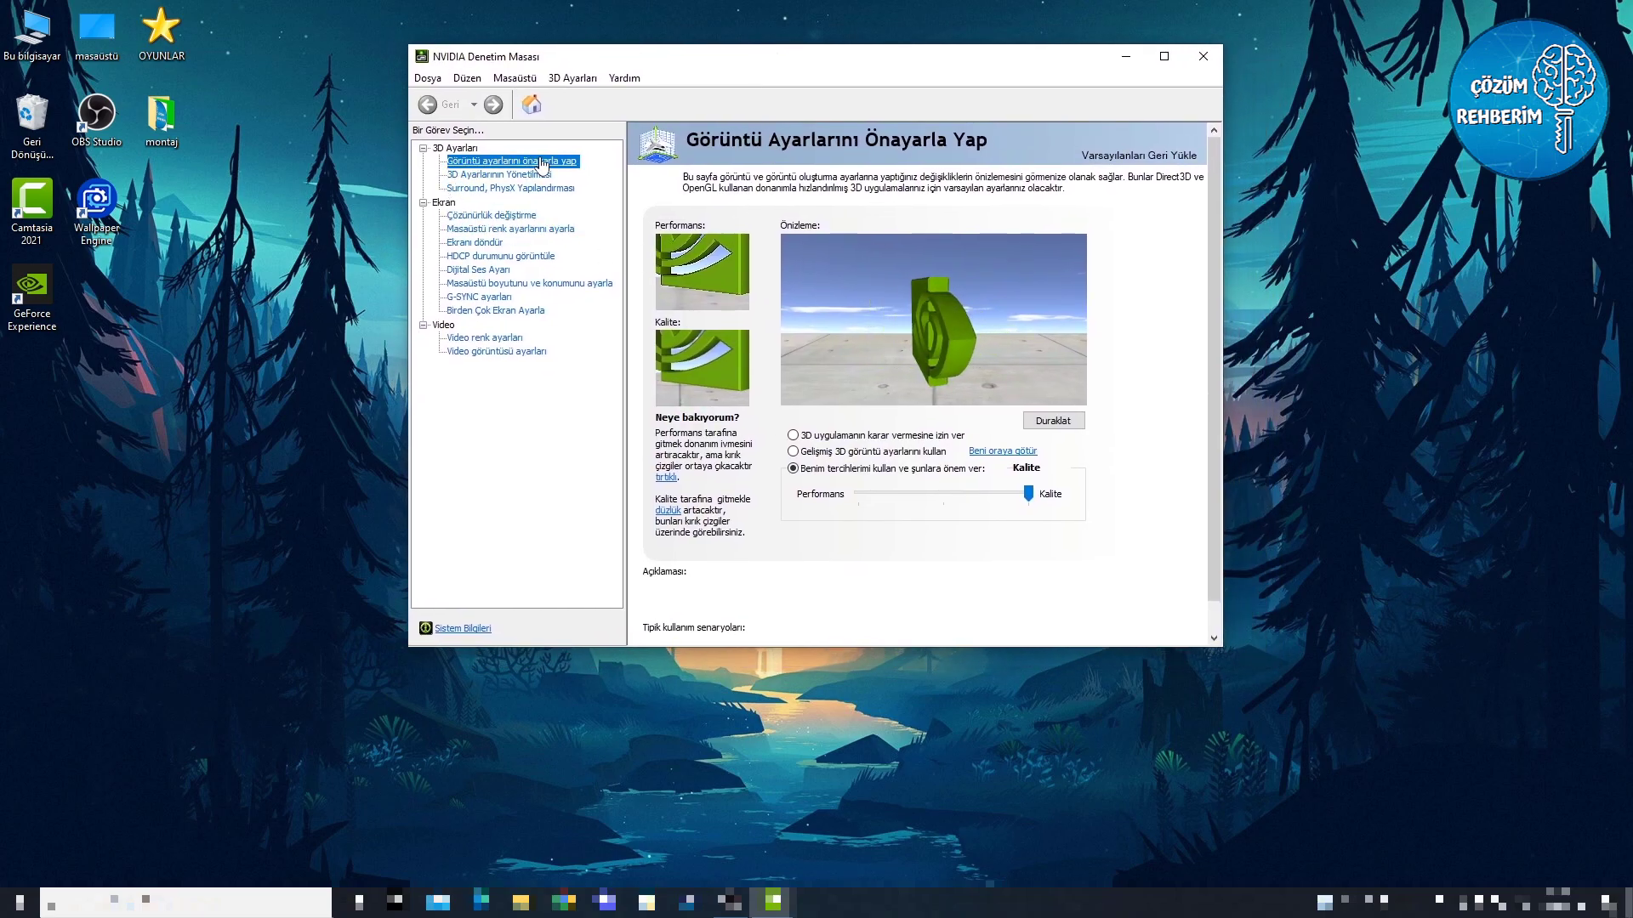
Set the image settings to use own preferences with the emphasis fully on Performans, and apply the change
{"action": "left_click", "coordinate": [808, 455]}
{"action": "left_click", "coordinate": [858, 470]}
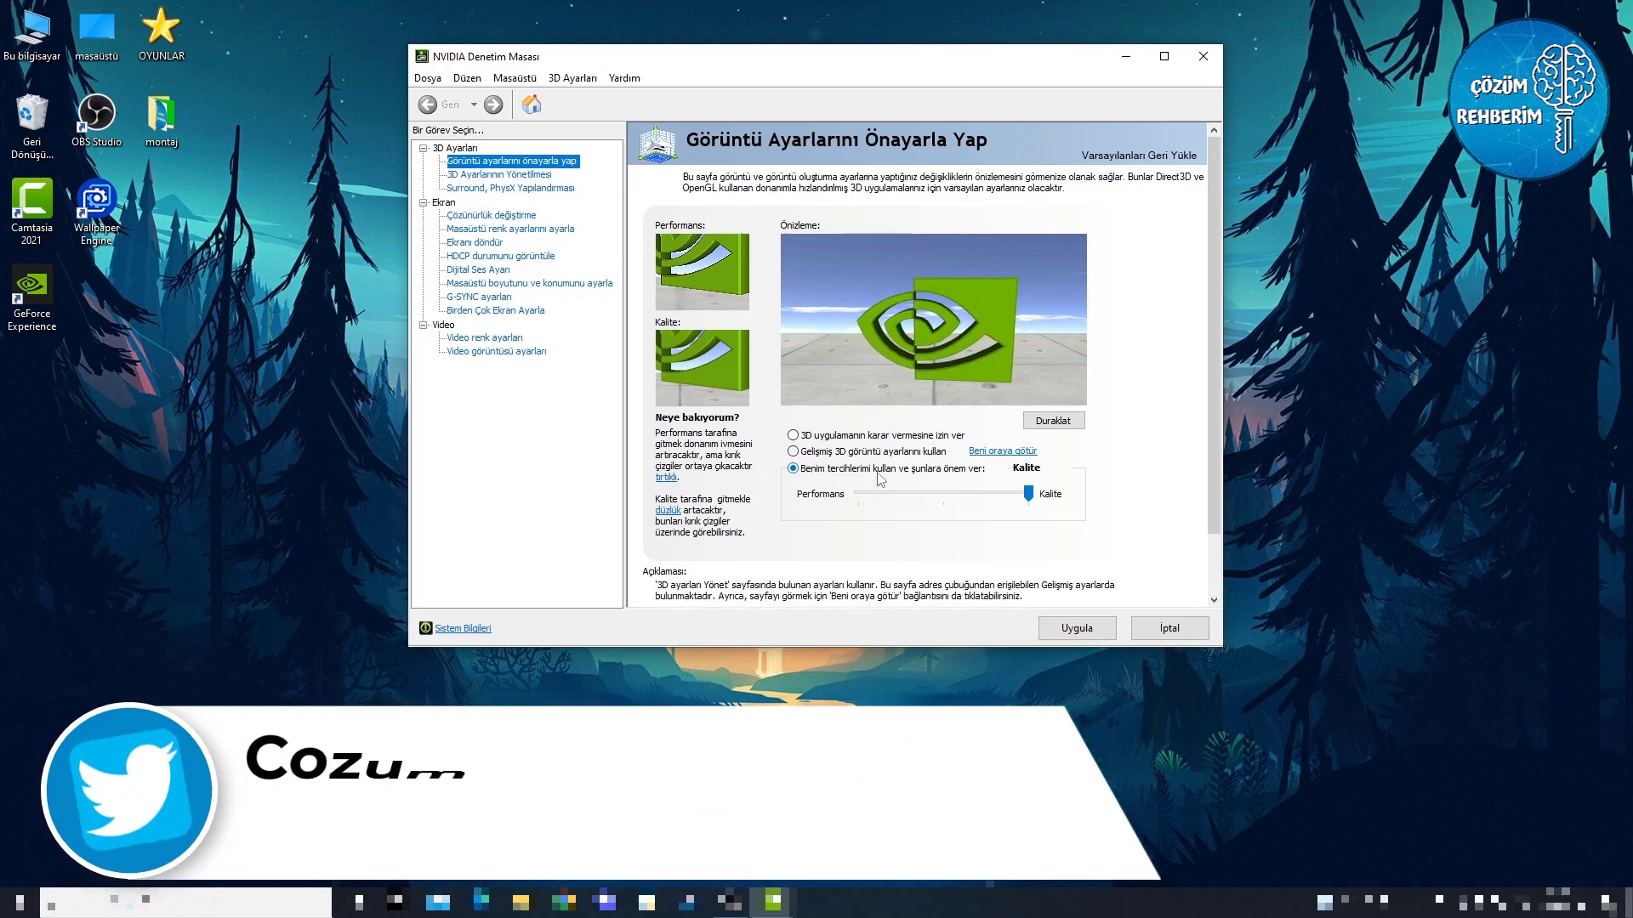
{"action": "left_click", "coordinate": [859, 493]}
{"action": "left_click", "coordinate": [859, 494]}
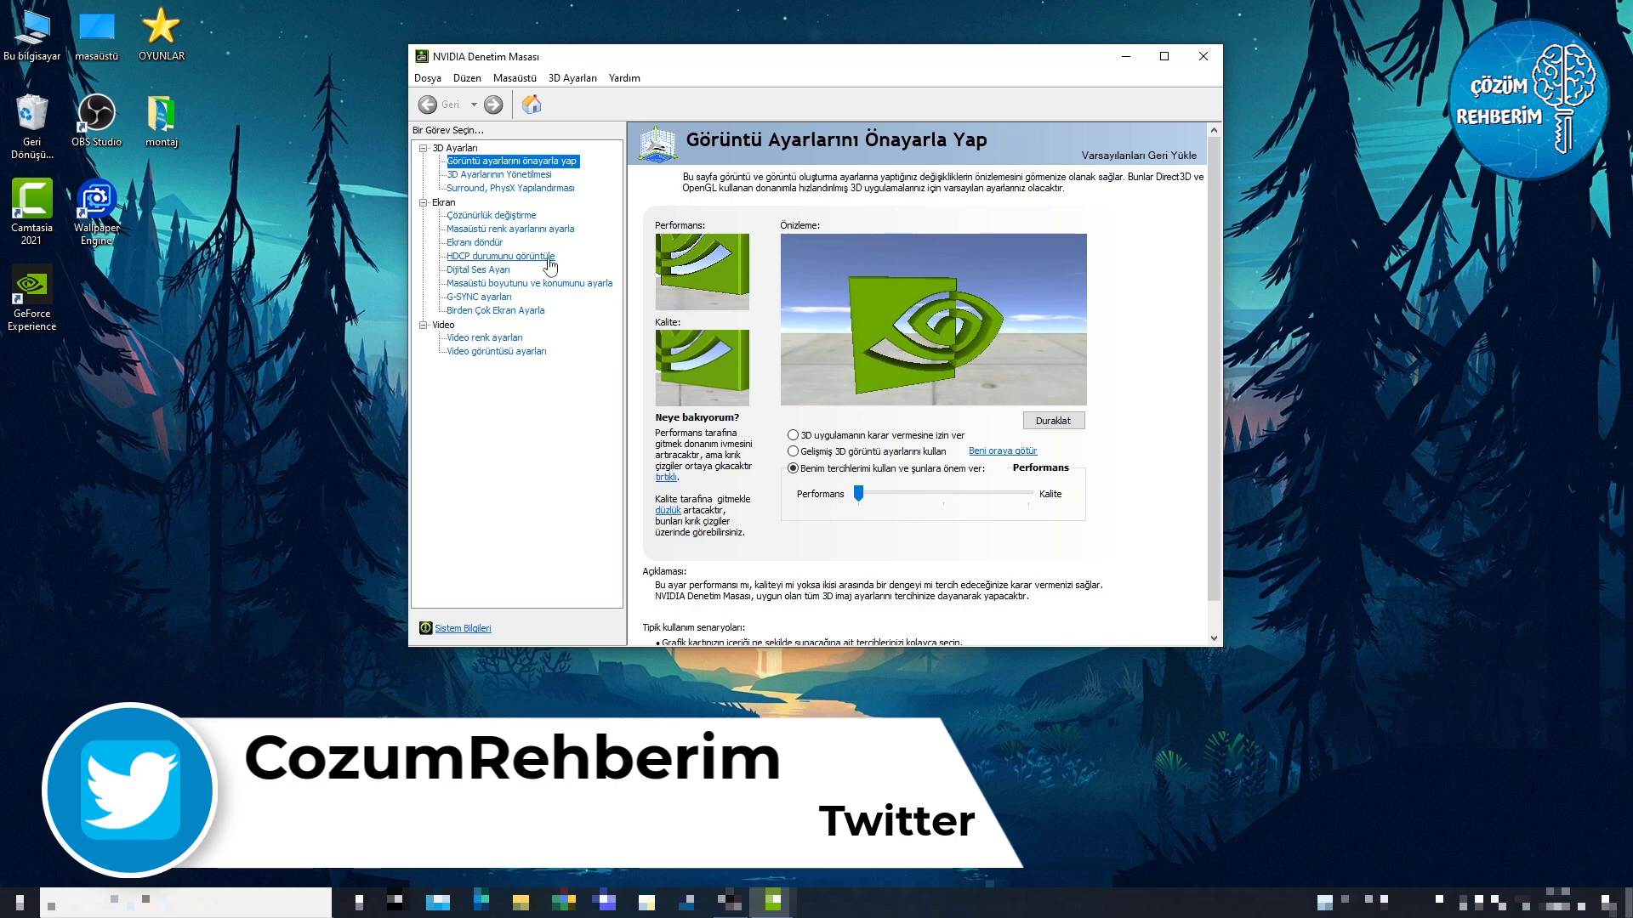
In the per-program 3D settings, add csgo as the program to customize
{"action": "left_click", "coordinate": [512, 175]}
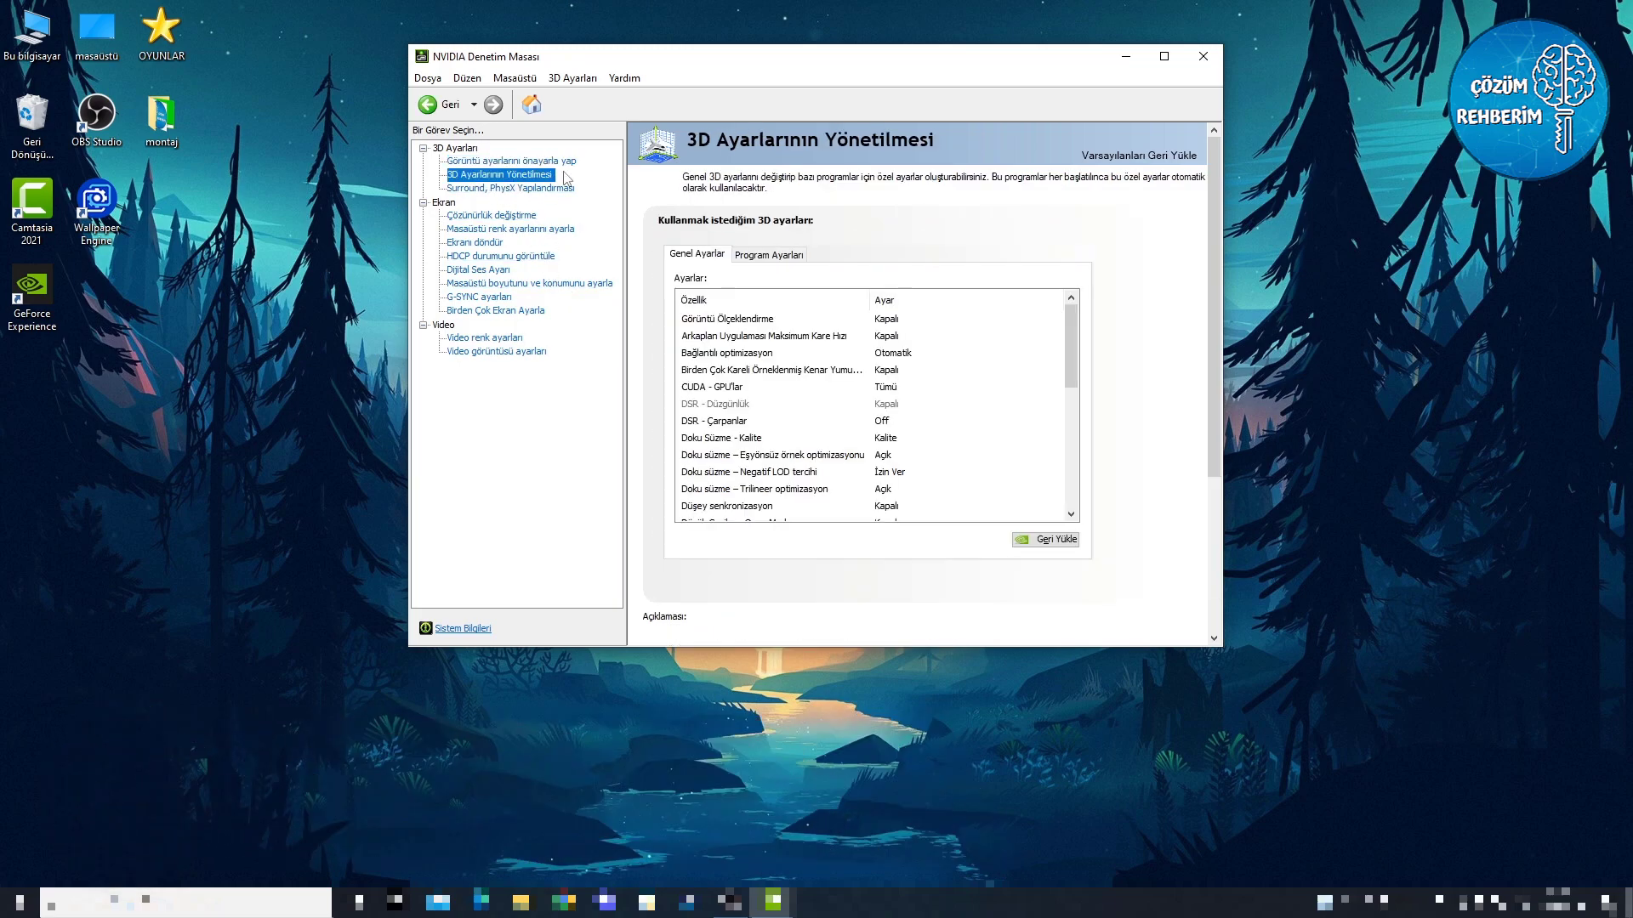
{"action": "left_click", "coordinate": [778, 255]}
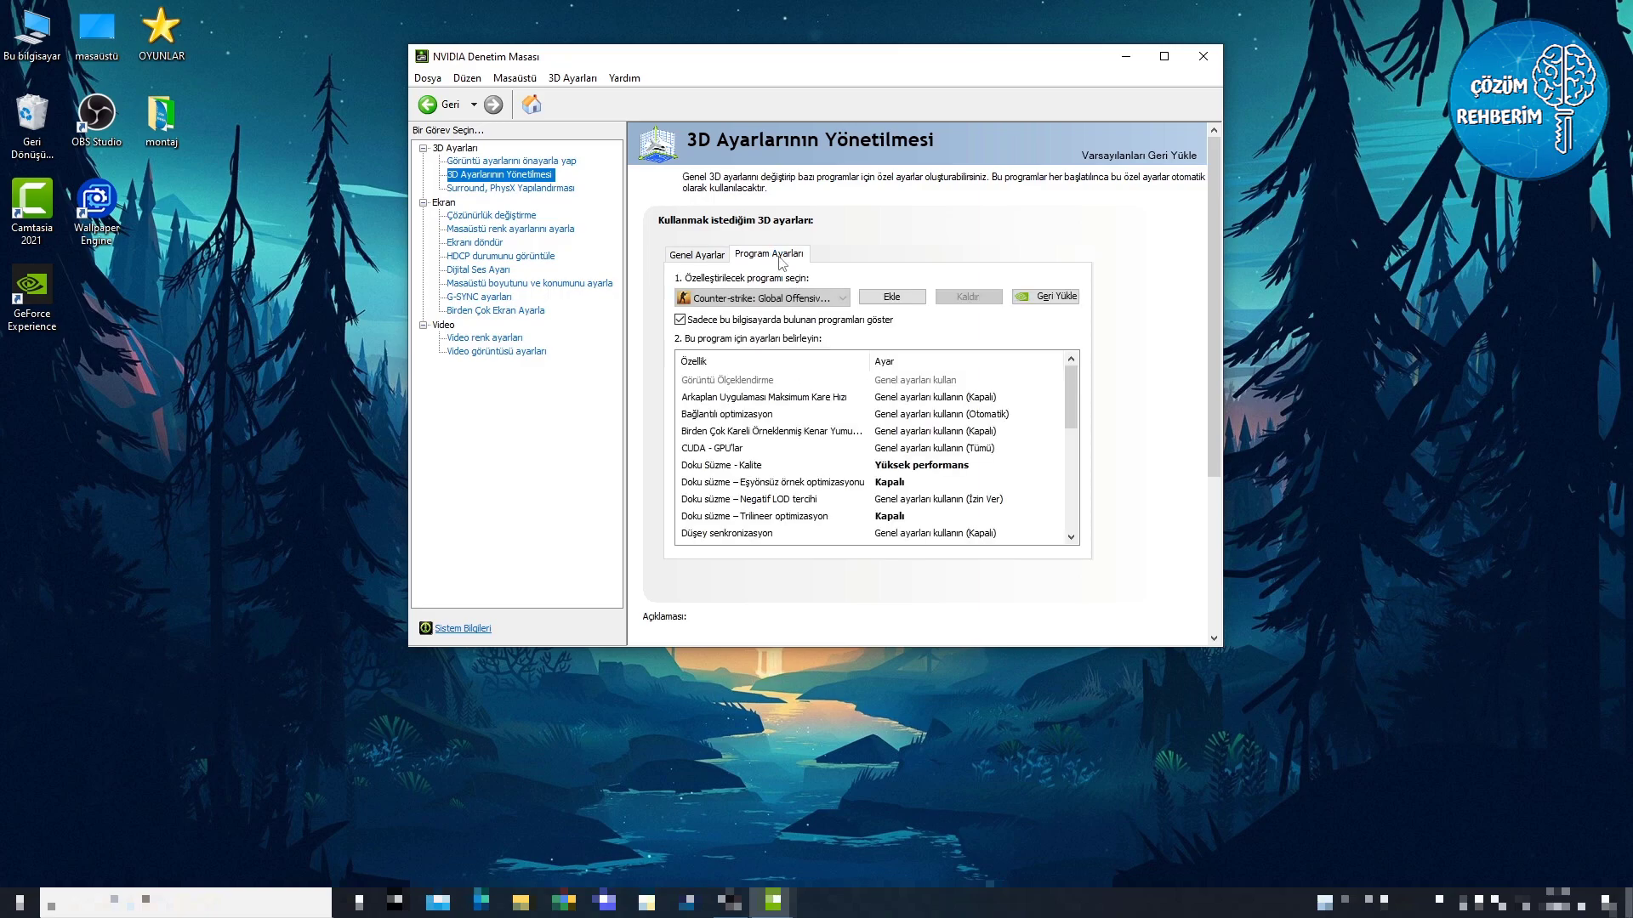
{"action": "left_click", "coordinate": [890, 297]}
{"action": "left_click_drag", "start_coordinate": [1001, 194], "coordinate": [1001, 243]}
{"action": "left_click", "coordinate": [791, 369]}
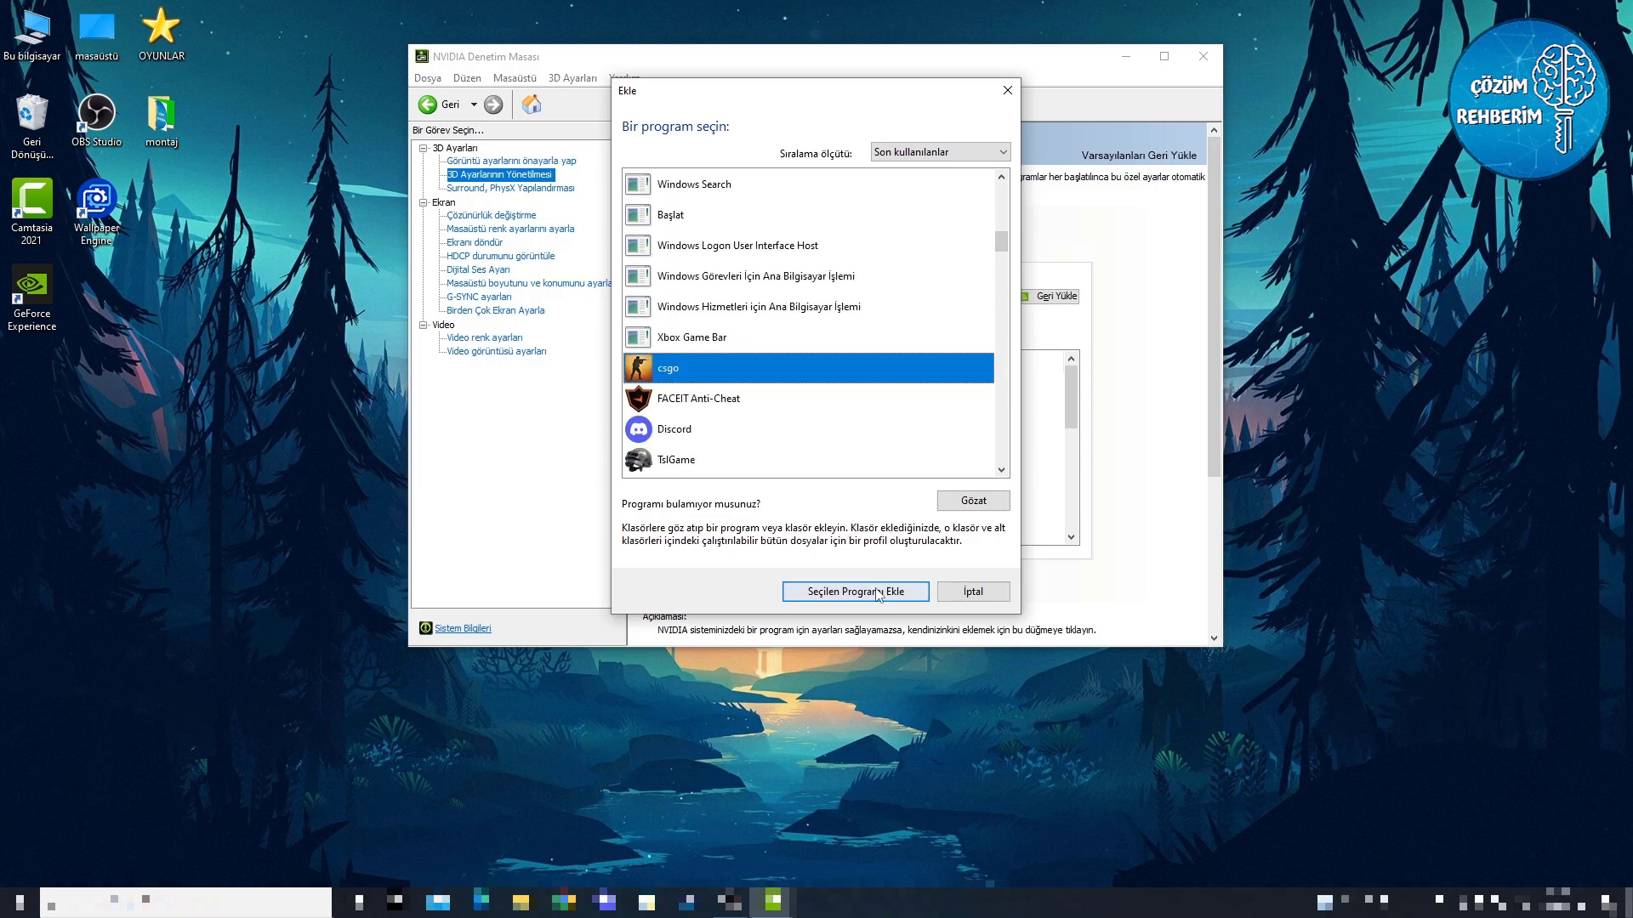
{"action": "left_click", "coordinate": [878, 593]}
Set the texture filtering quality (Doku Süzme - Kalite) for Counter-Strike: Global Offensive to Yüksek performans
{"action": "left_click_drag", "start_coordinate": [1071, 386], "coordinate": [1080, 419]}
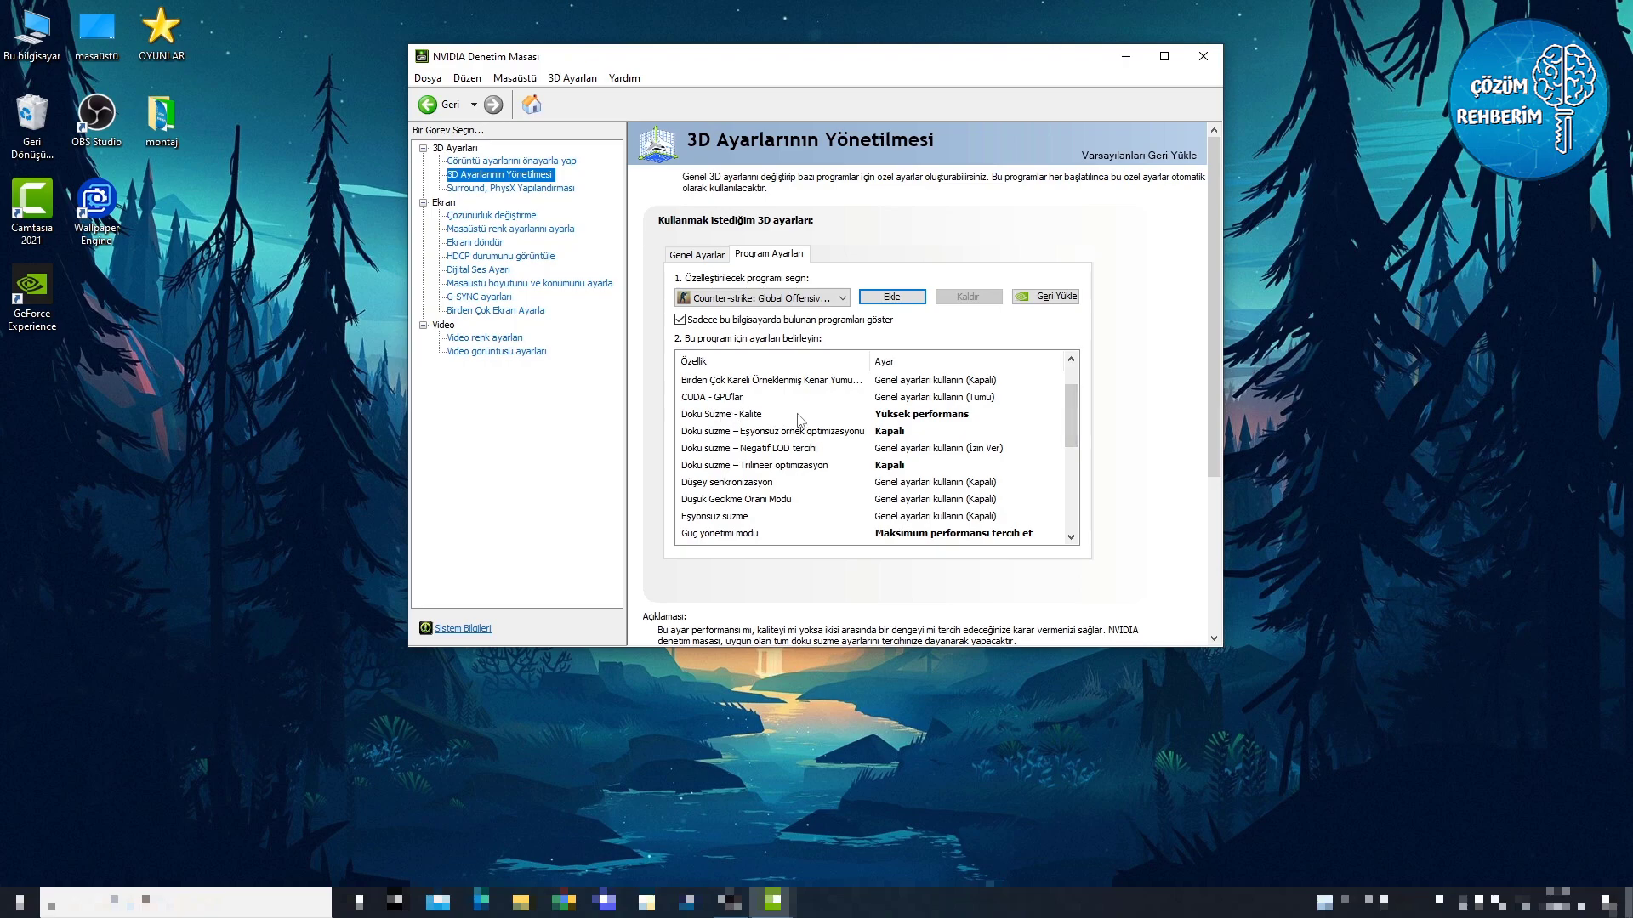
{"action": "left_click", "coordinate": [918, 417]}
{"action": "left_click", "coordinate": [918, 417]}
{"action": "left_click", "coordinate": [903, 489]}
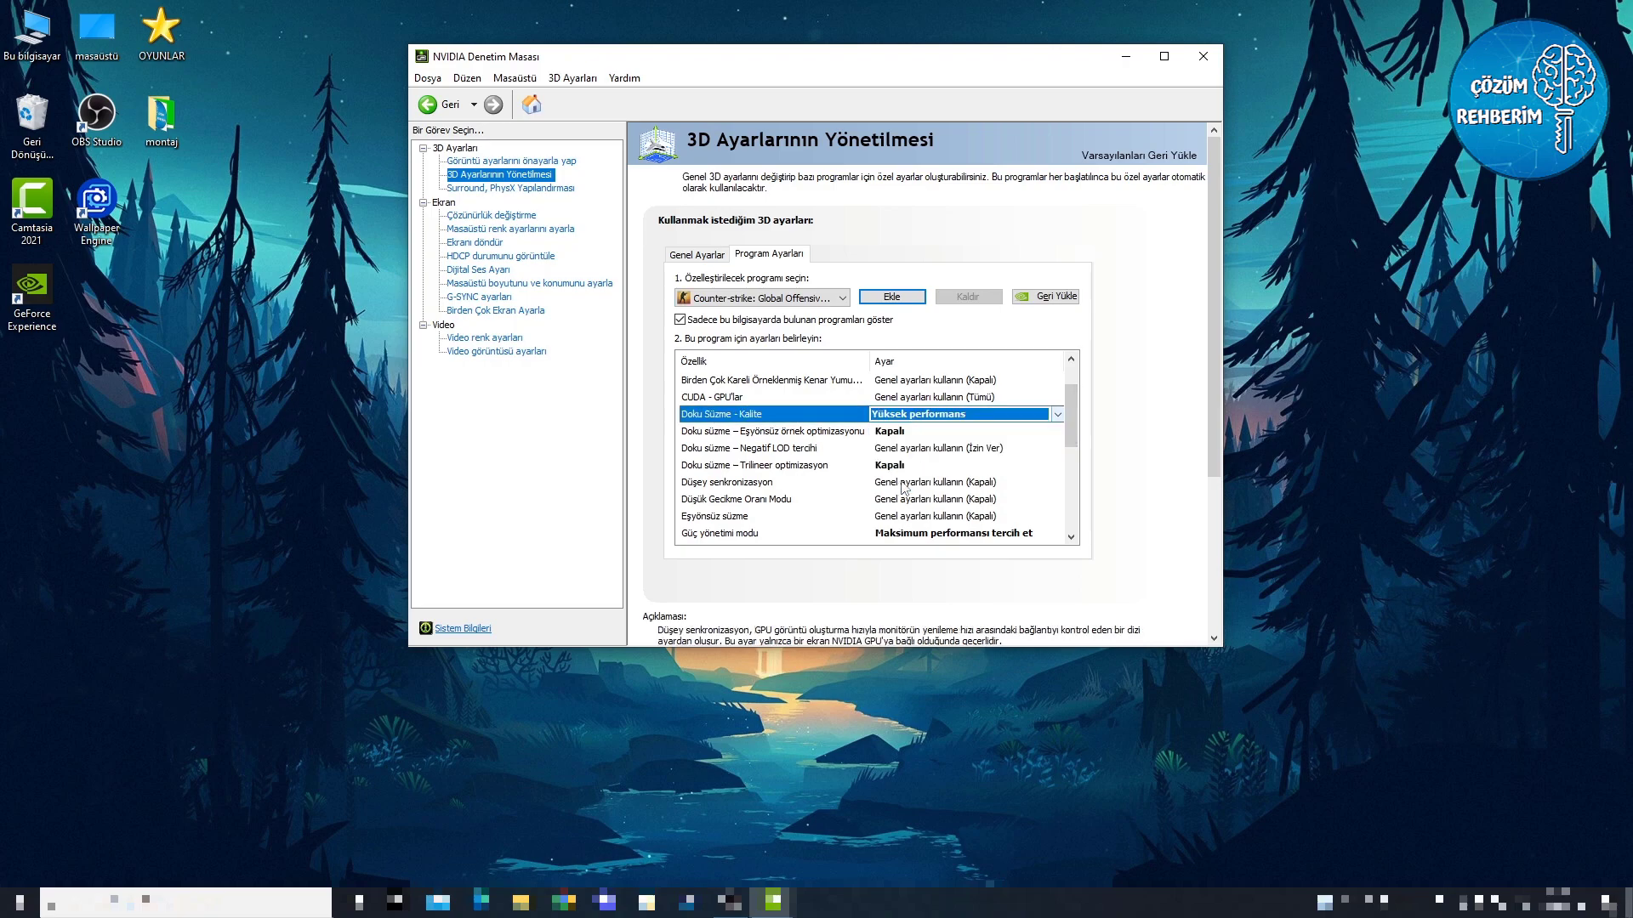
Set the game's power management mode (Güç yönetimi modu) to Maksimum performansı tercih et and review the remaining settings
{"action": "scroll", "coordinate": [816, 434], "scroll_direction": "down", "scroll_amount": 1}
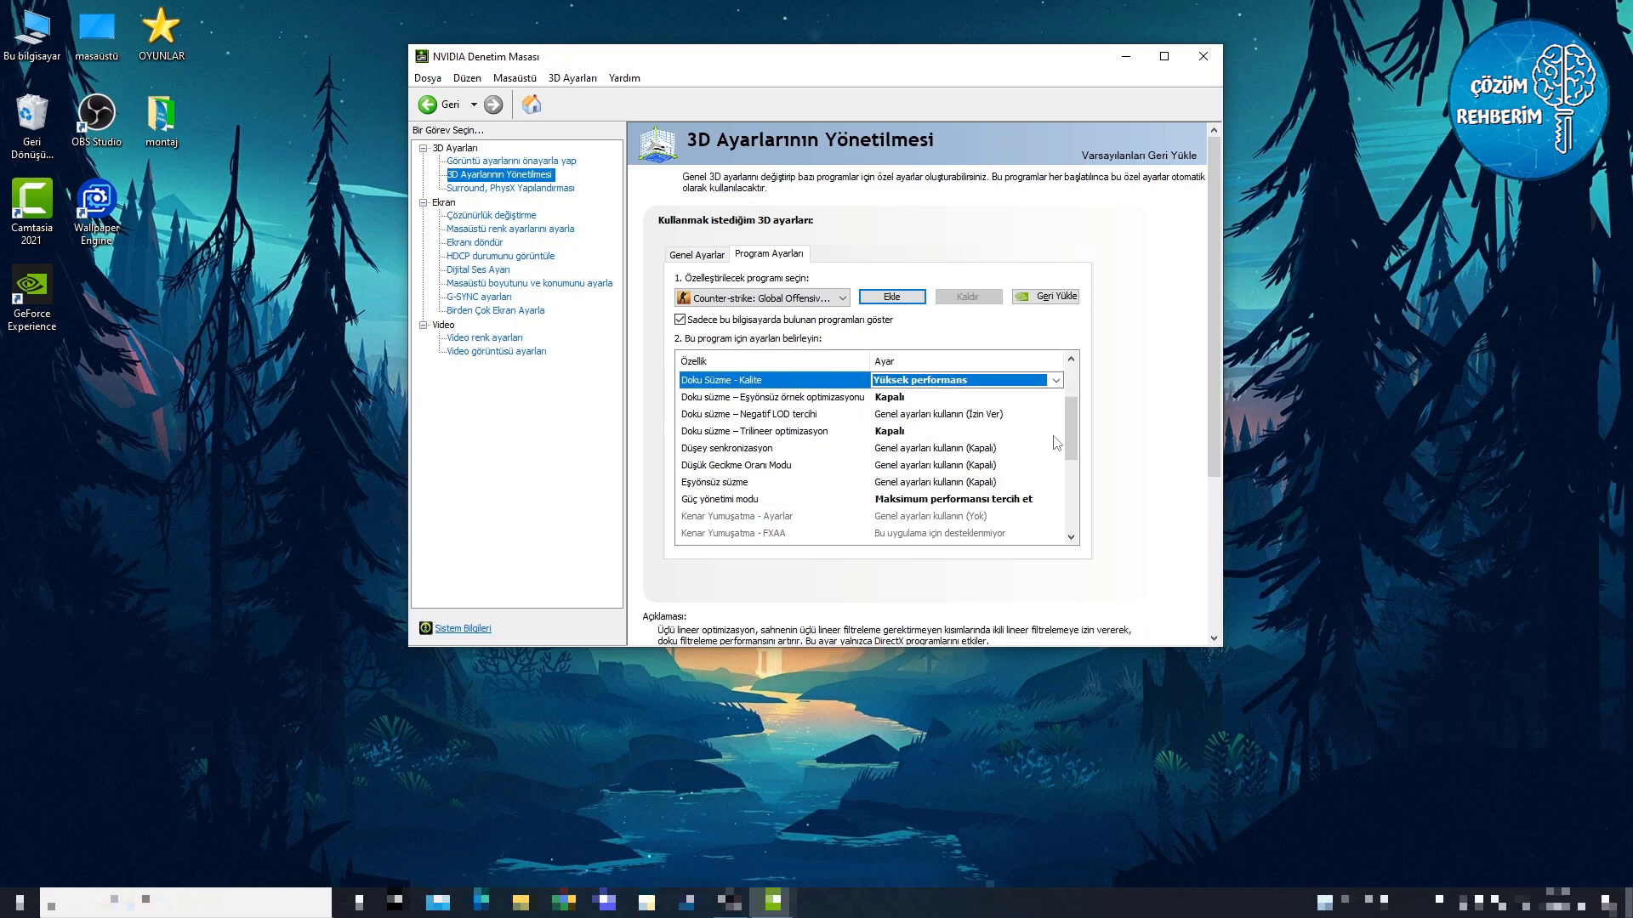
{"action": "scroll", "coordinate": [1051, 444], "scroll_direction": "down", "scroll_amount": 1}
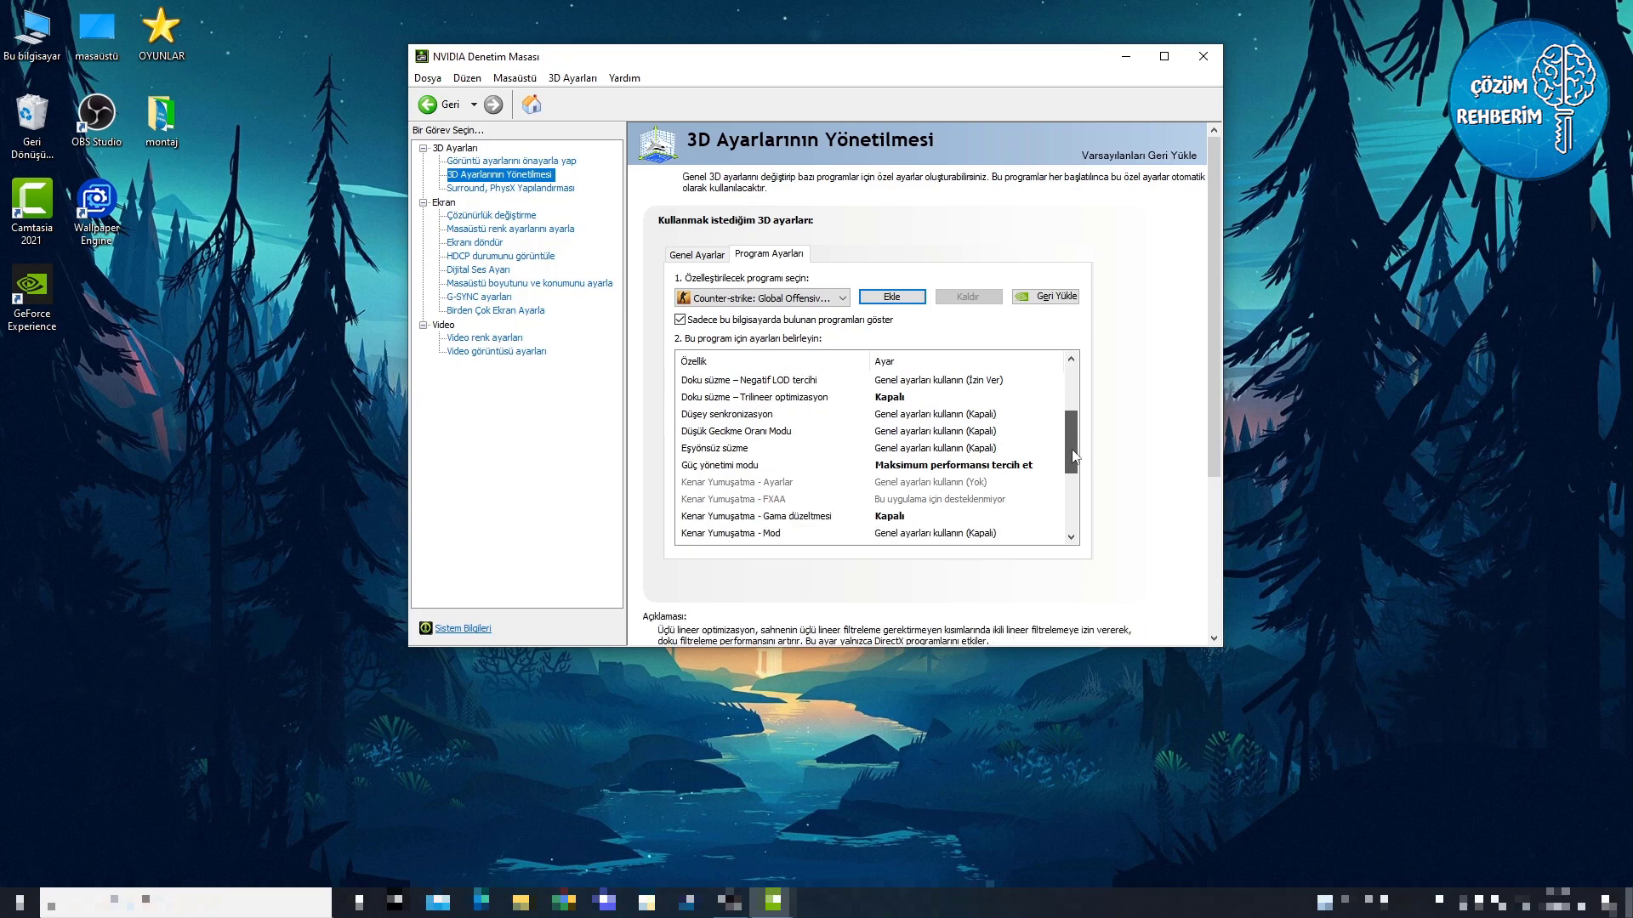
{"action": "left_click", "coordinate": [934, 471]}
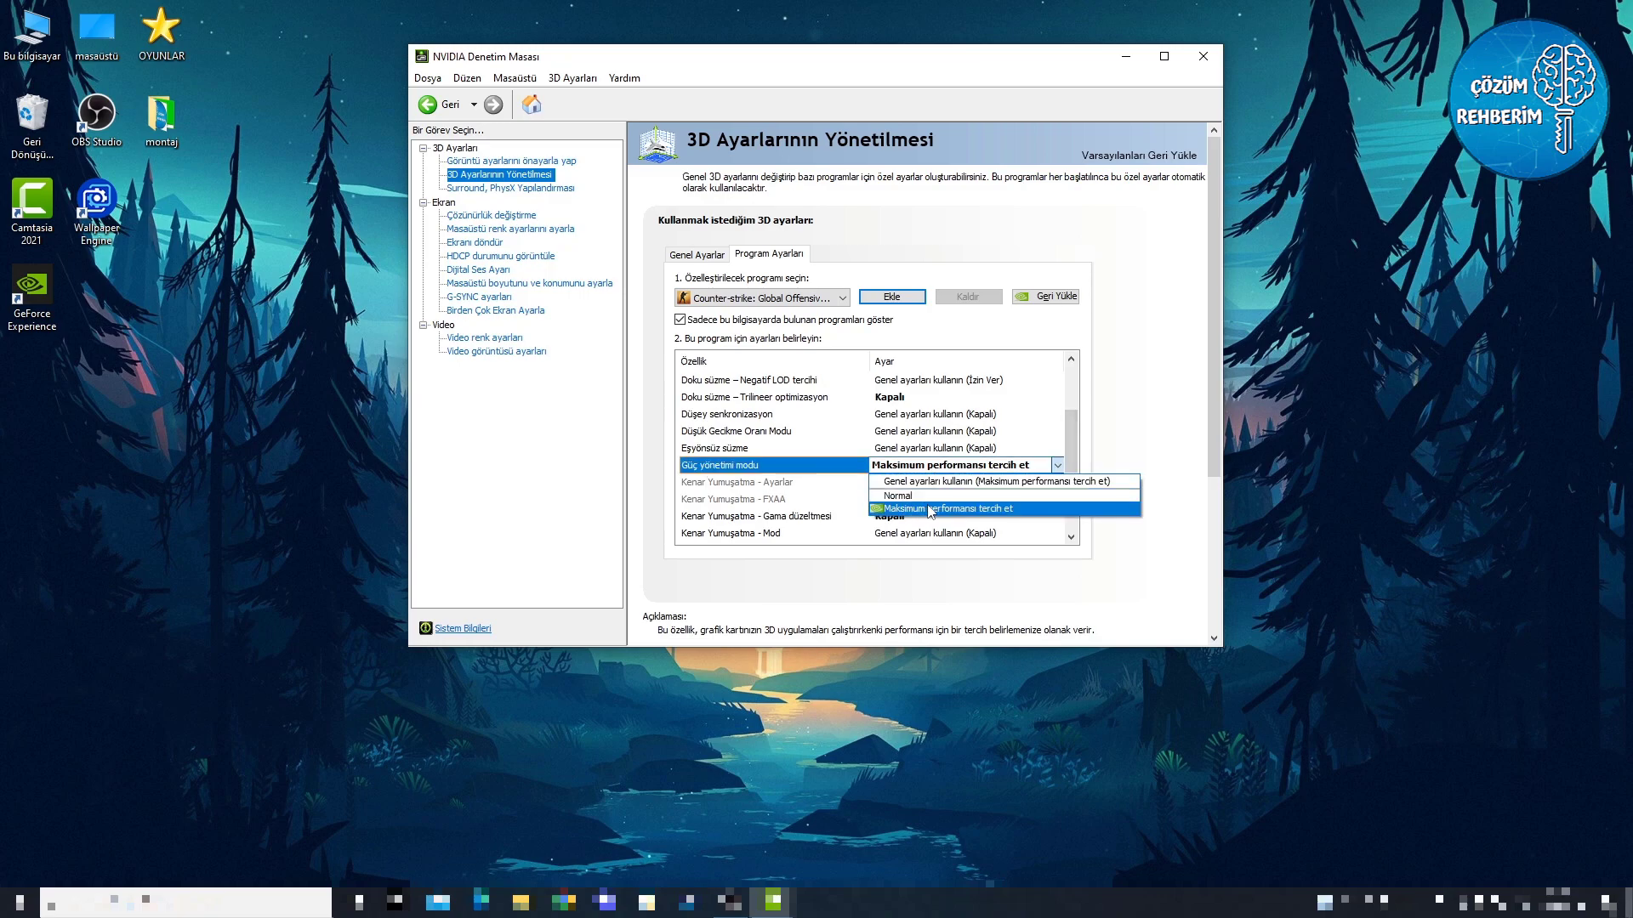
{"action": "left_click", "coordinate": [1029, 510]}
{"action": "left_click_drag", "start_coordinate": [1072, 459], "coordinate": [1076, 504]}
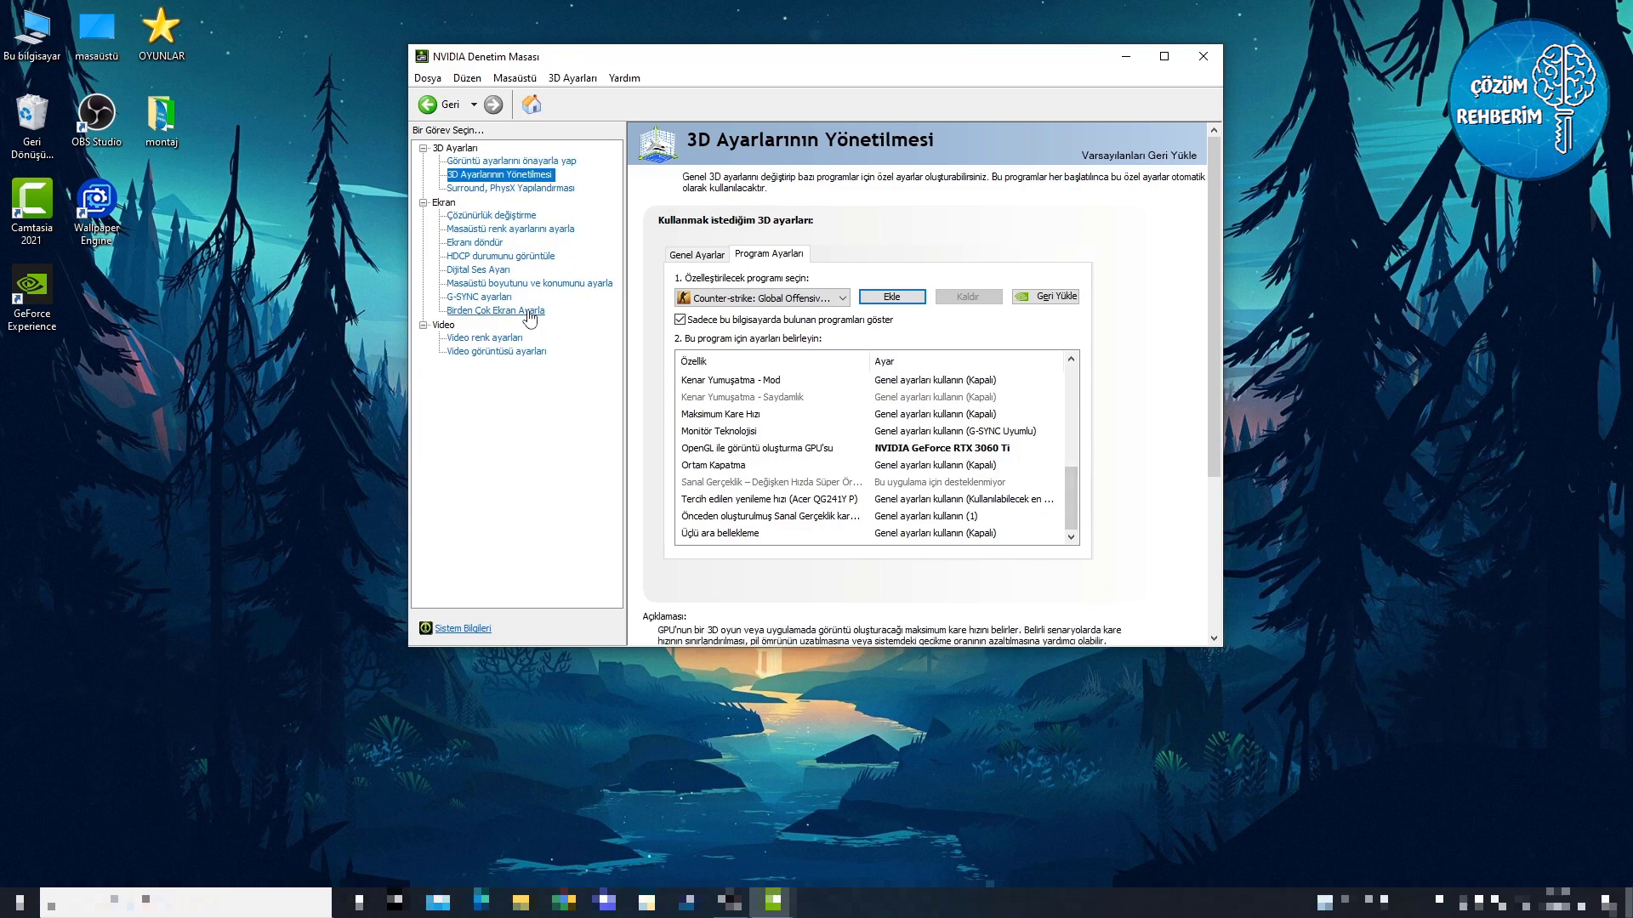
In the desktop color settings, set Digital vibrance to 100%, apply it and close the control panel
{"action": "left_click", "coordinate": [501, 230]}
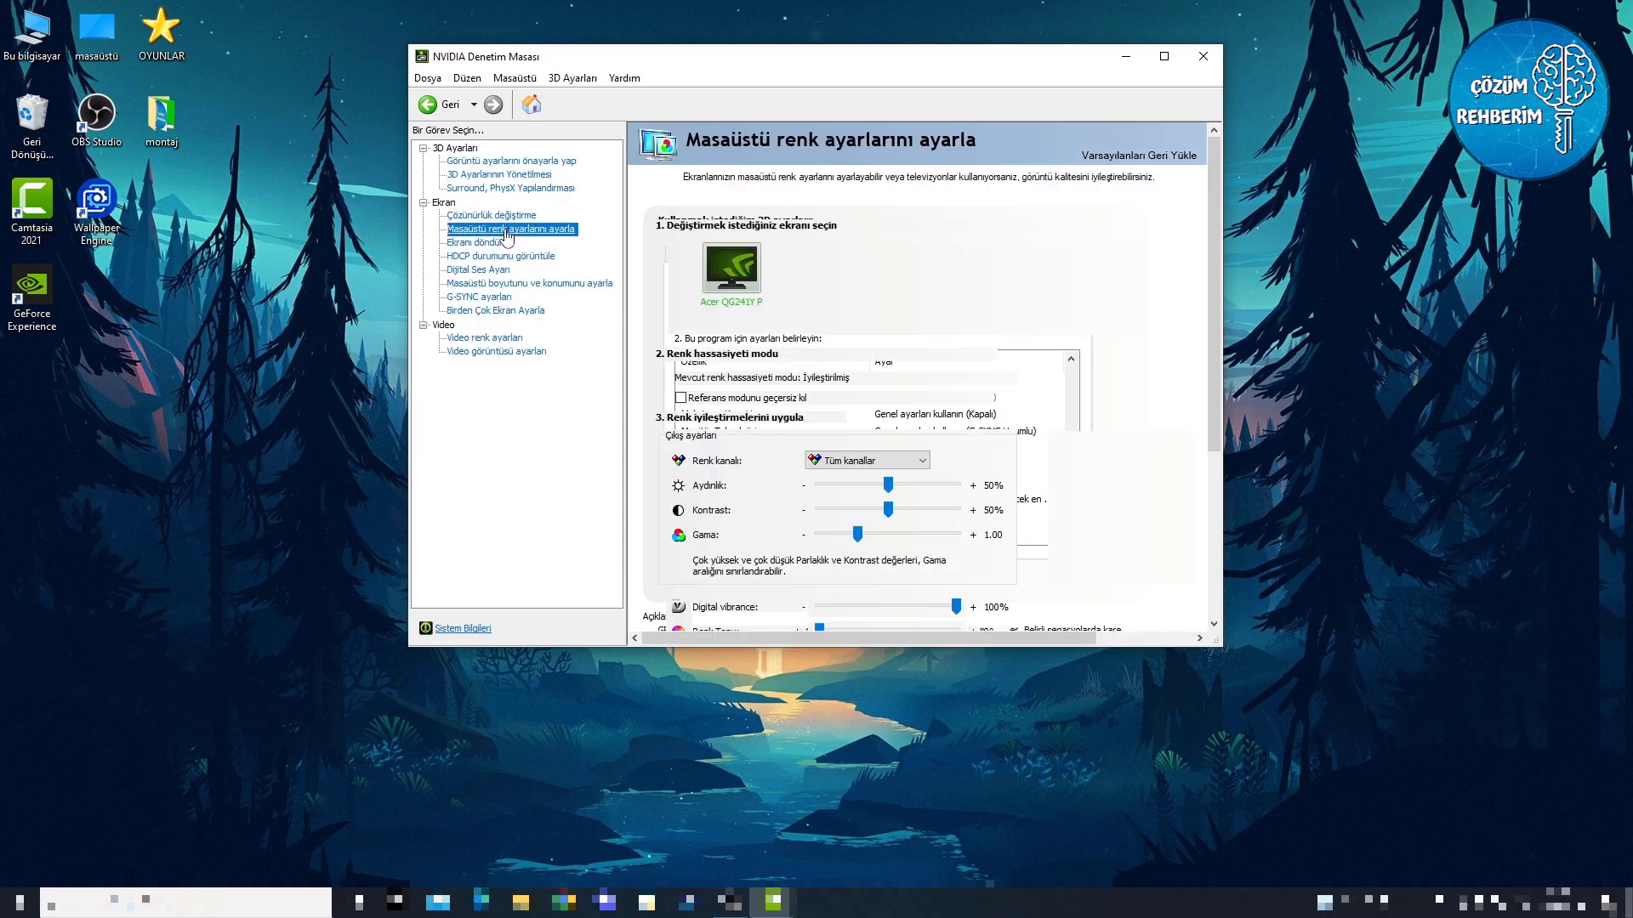
{"action": "left_click_drag", "start_coordinate": [1214, 280], "coordinate": [1223, 427]}
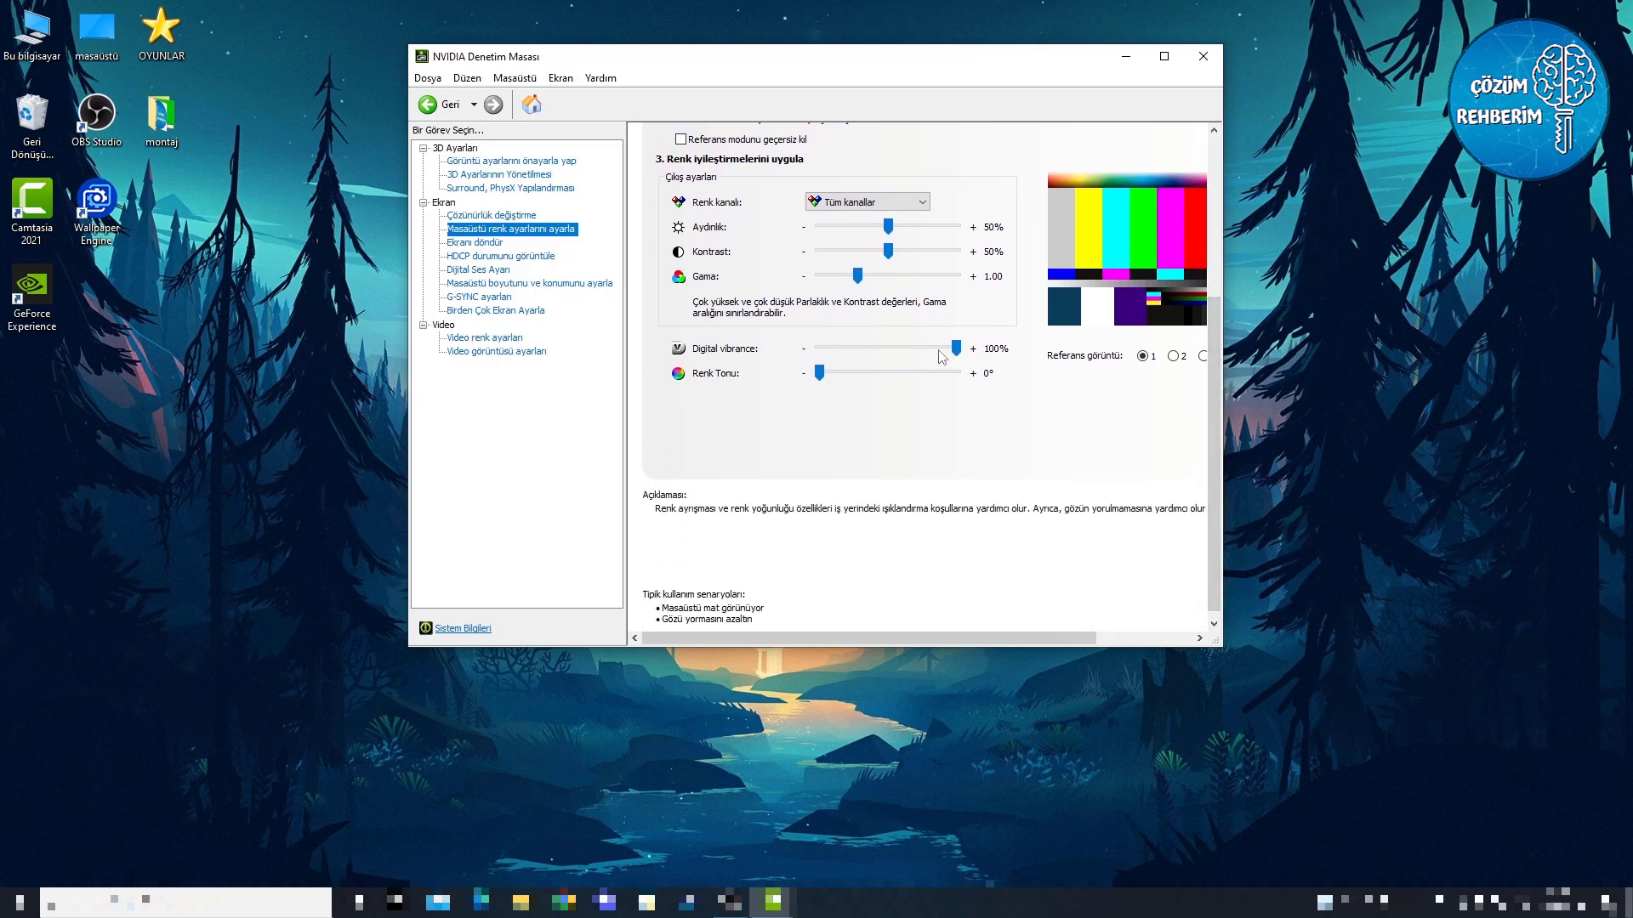
{"action": "left_click_drag", "start_coordinate": [955, 349], "coordinate": [894, 366]}
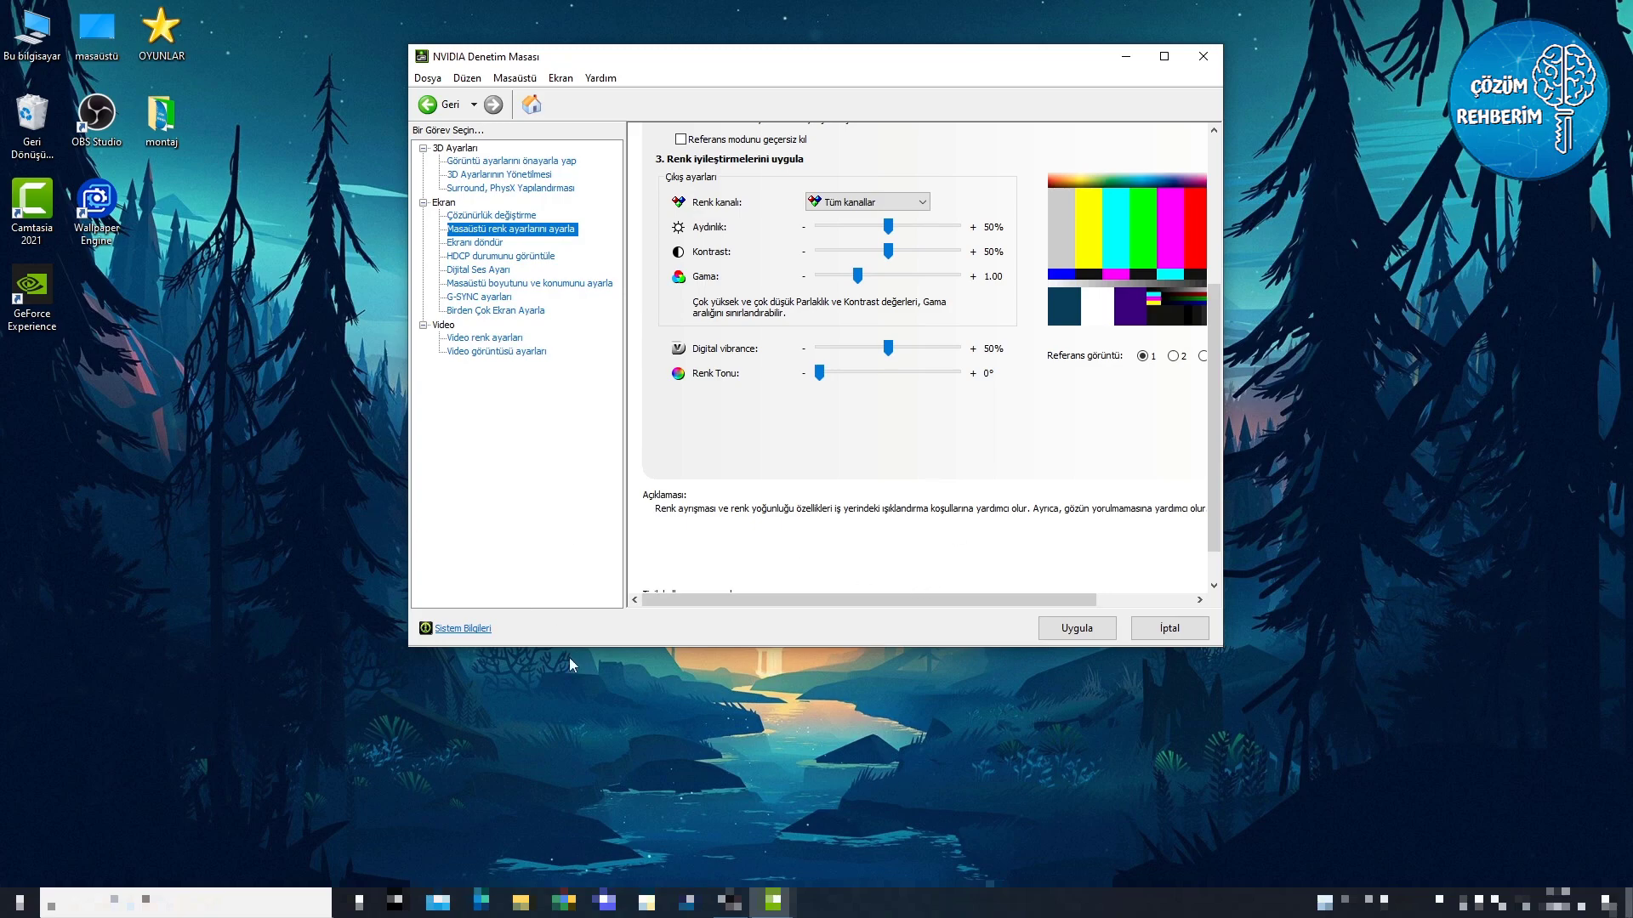
{"action": "left_click_drag", "start_coordinate": [891, 354], "coordinate": [959, 356]}
{"action": "left_click", "coordinate": [1059, 638]}
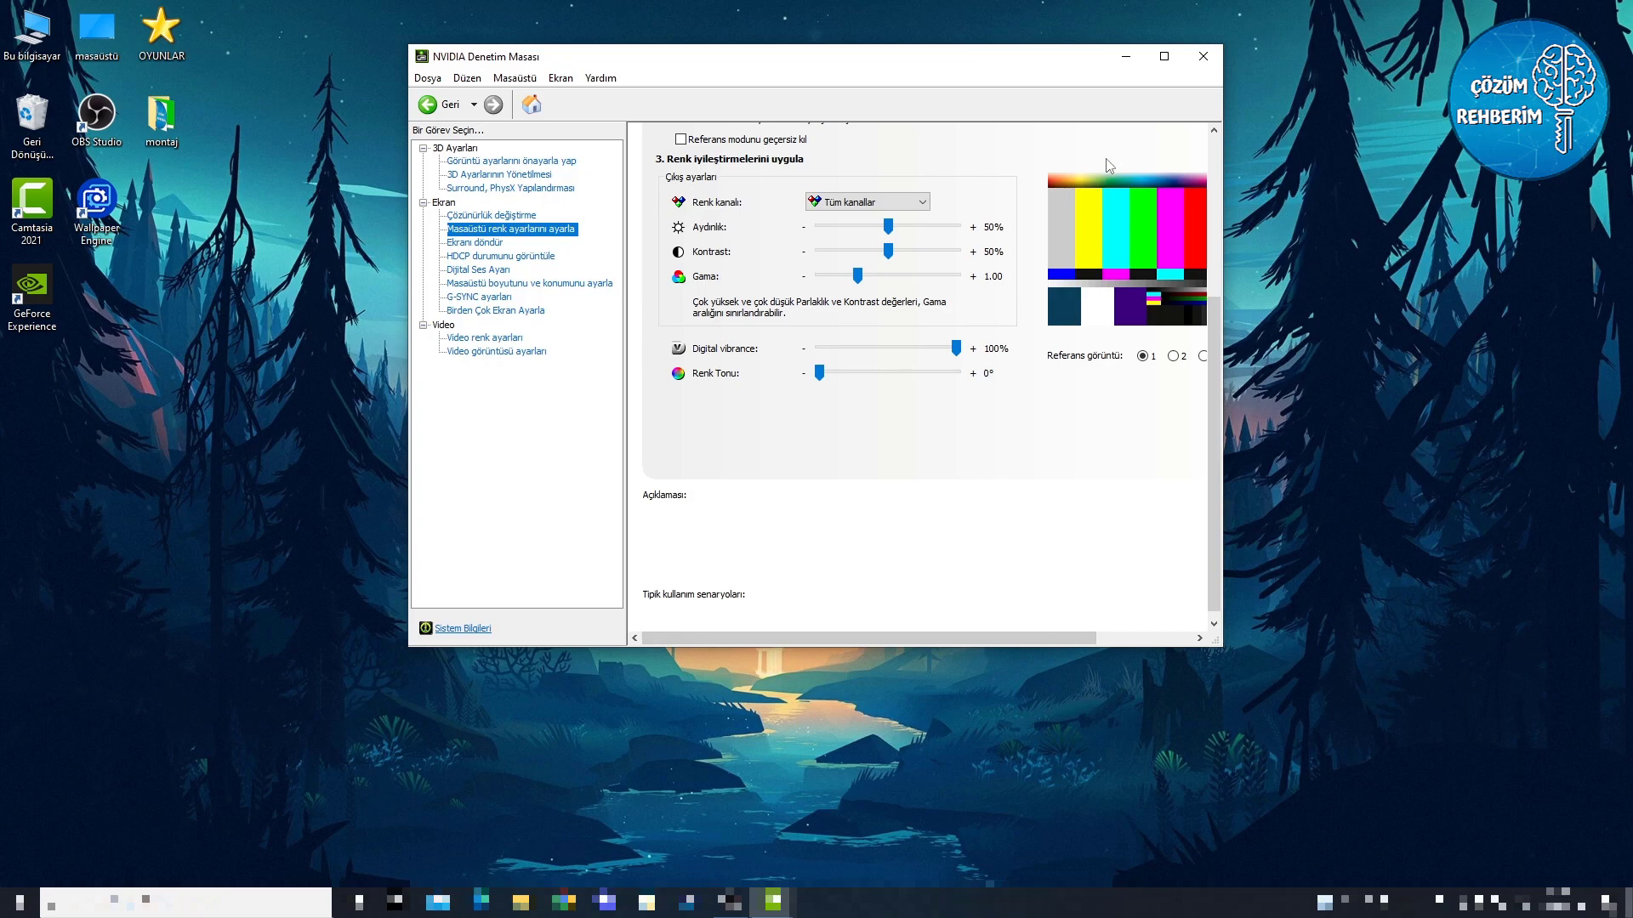
{"action": "left_click", "coordinate": [1203, 61]}
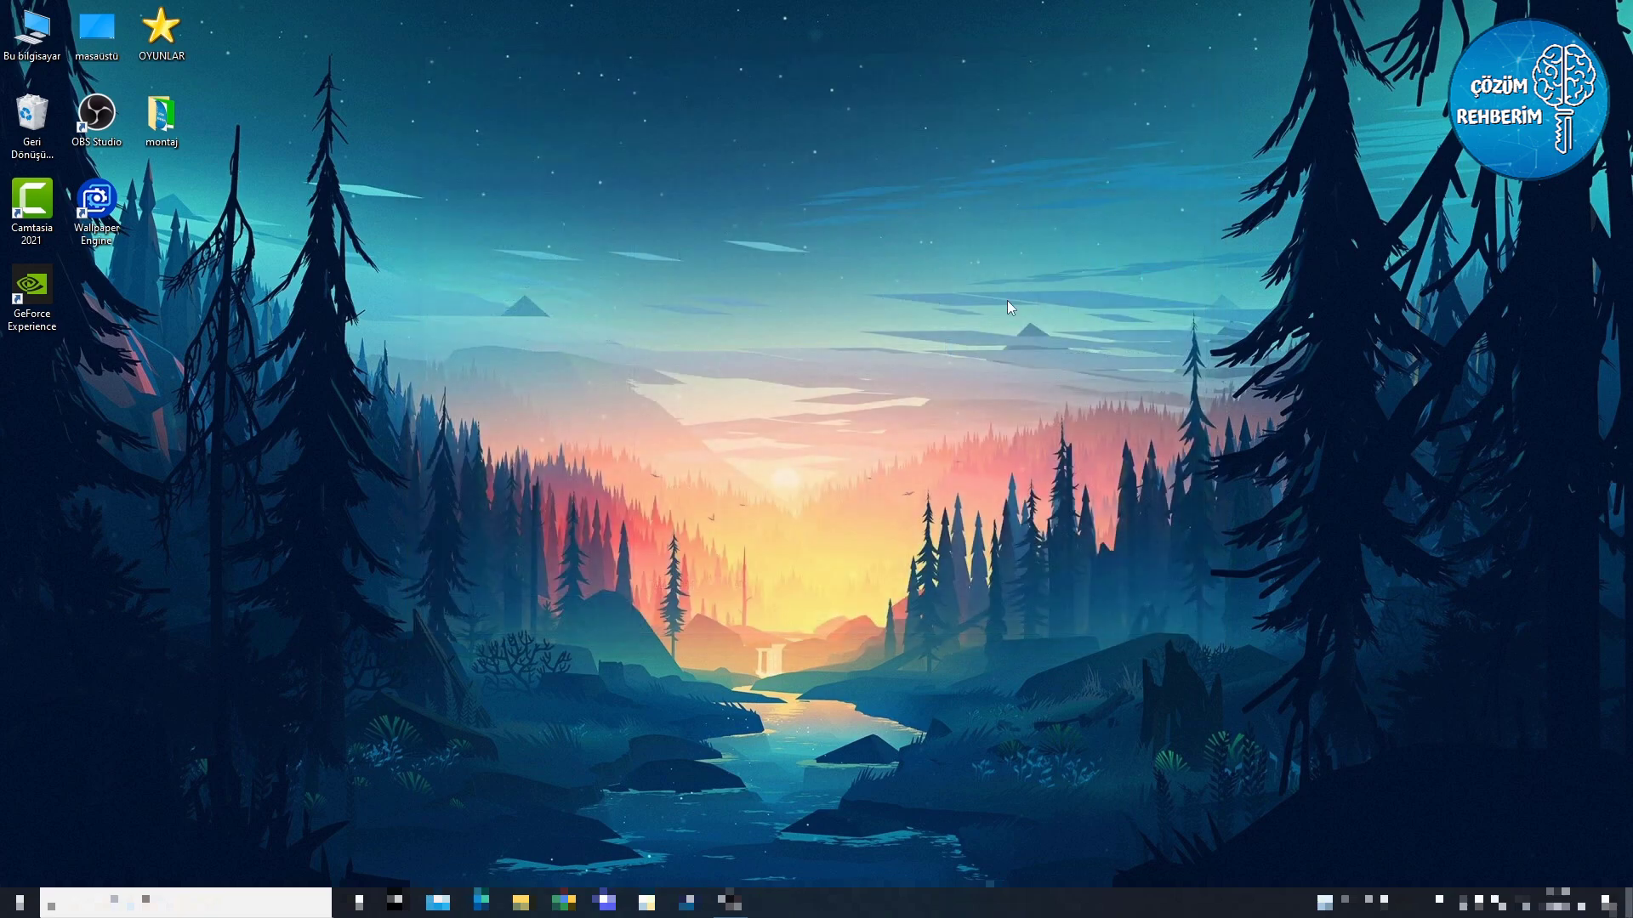
Switch to Steam, search the library for "cs" and open the properties of Counter-Strike: Global Offensive
{"action": "left_click", "coordinate": [687, 902]}
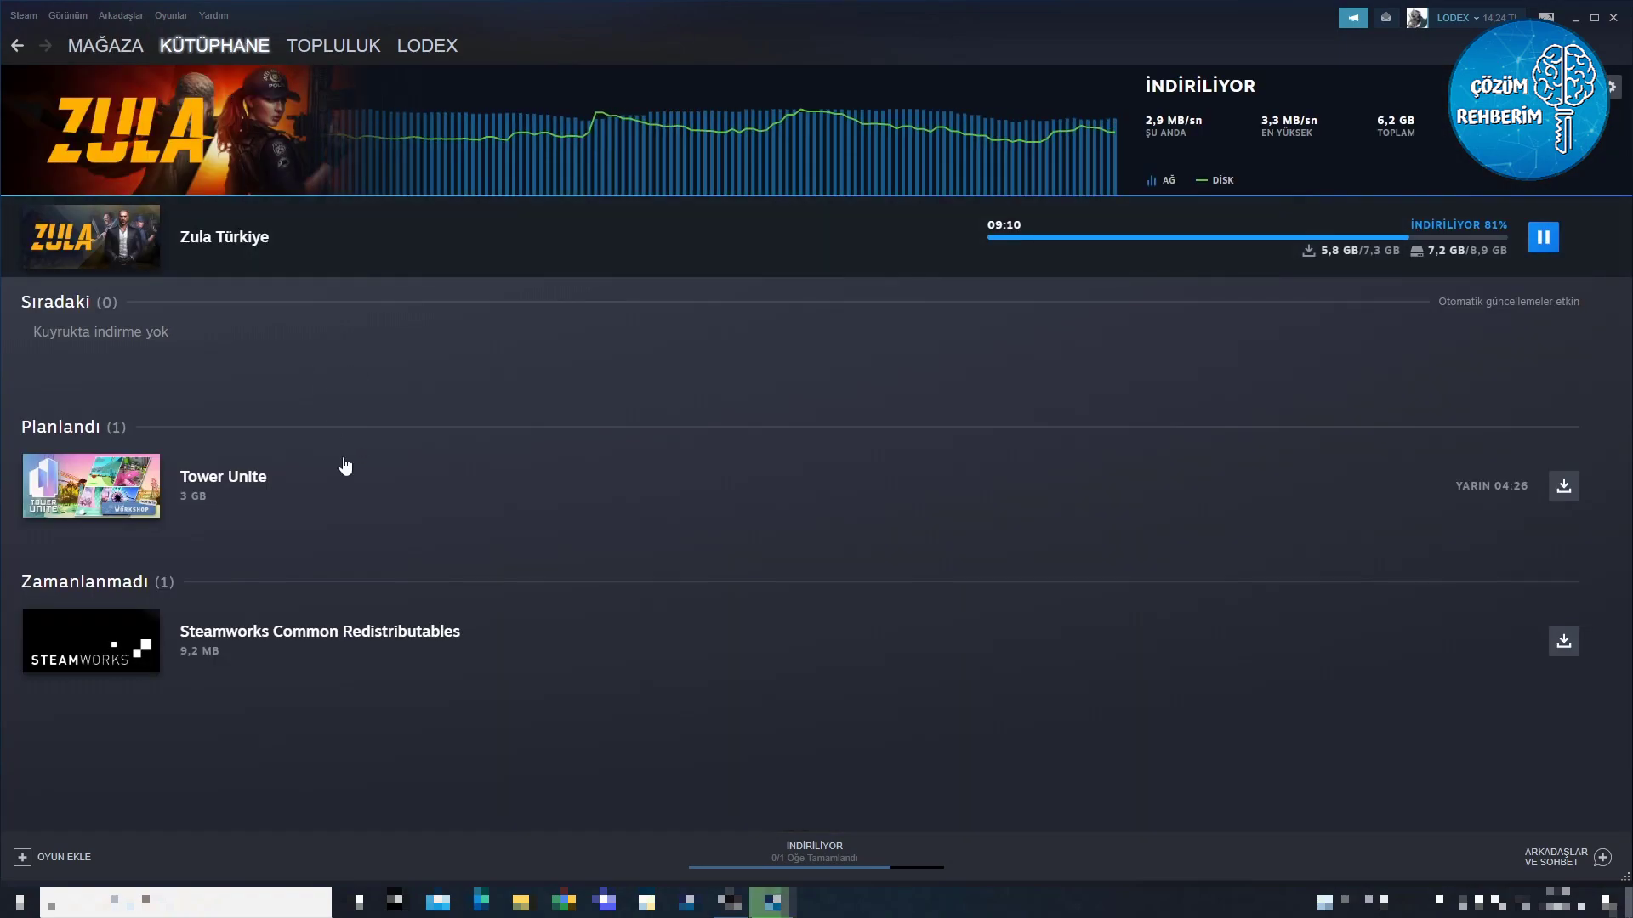
{"action": "key", "text": "alt+Left"}
{"action": "left_click", "coordinate": [52, 149]}
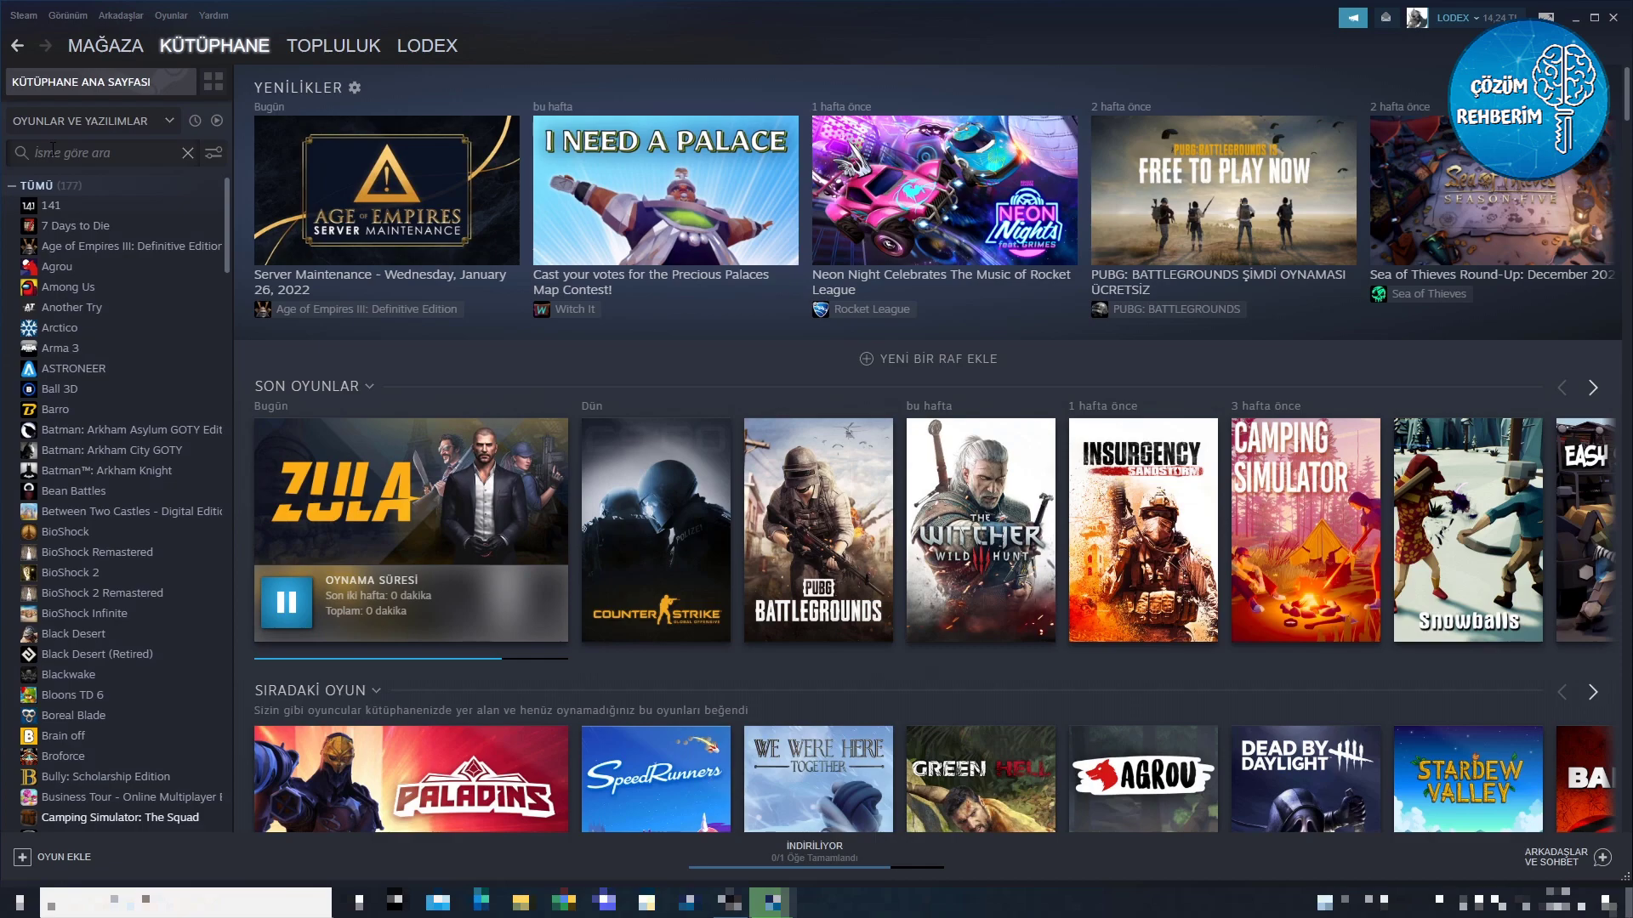
{"action": "type", "text": "cs"}
{"action": "right_click", "coordinate": [111, 206]}
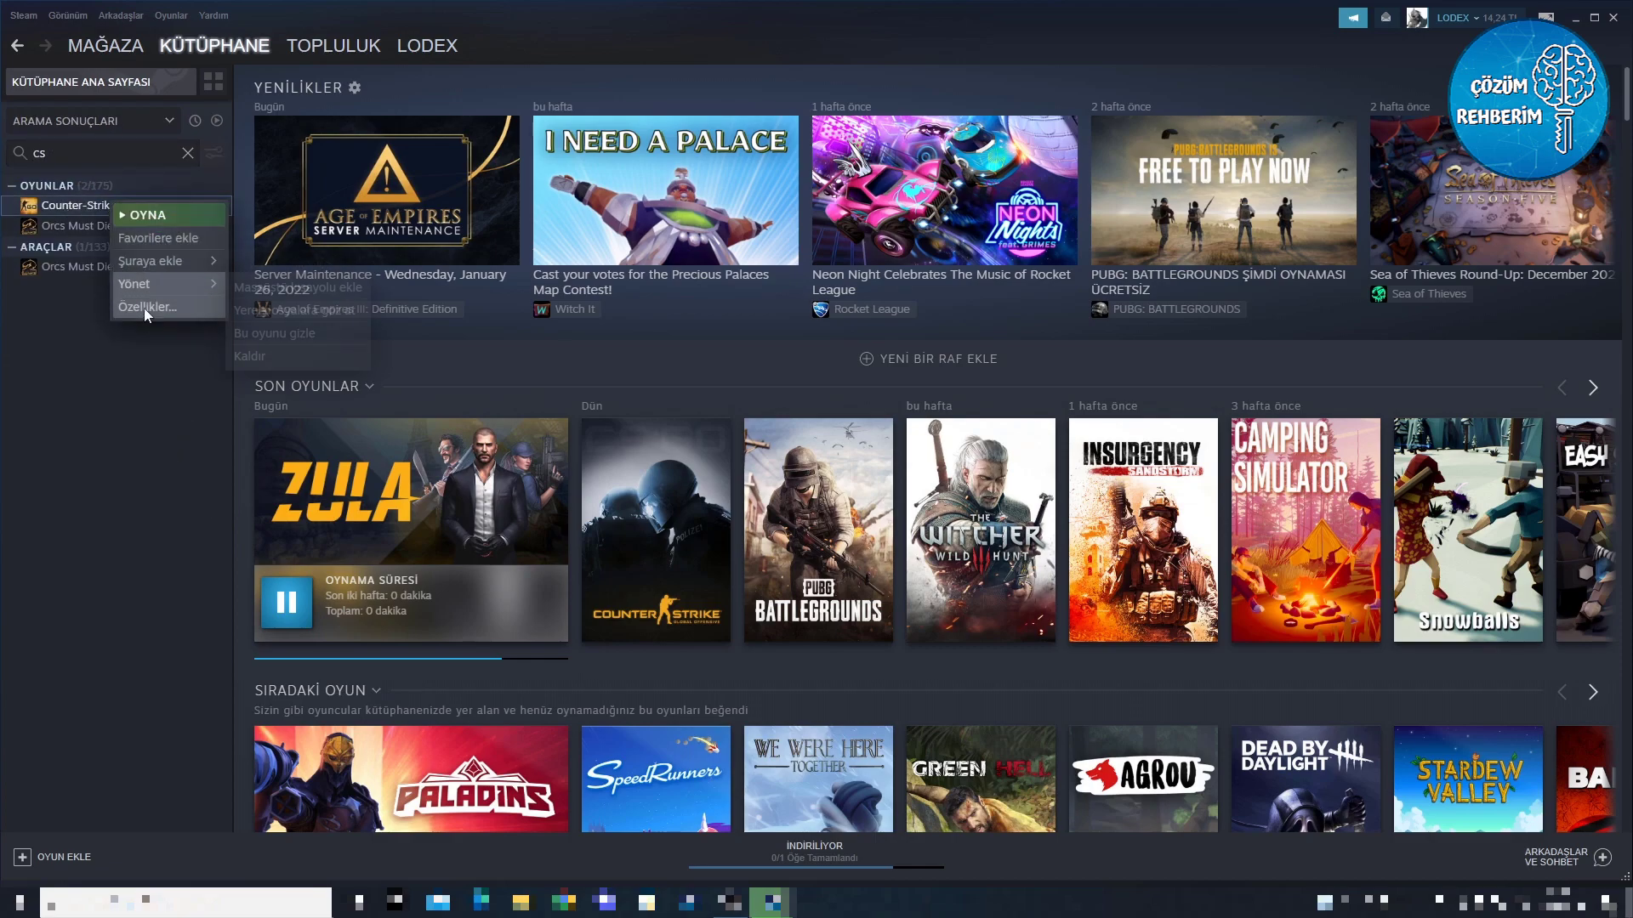
{"action": "left_click", "coordinate": [146, 308]}
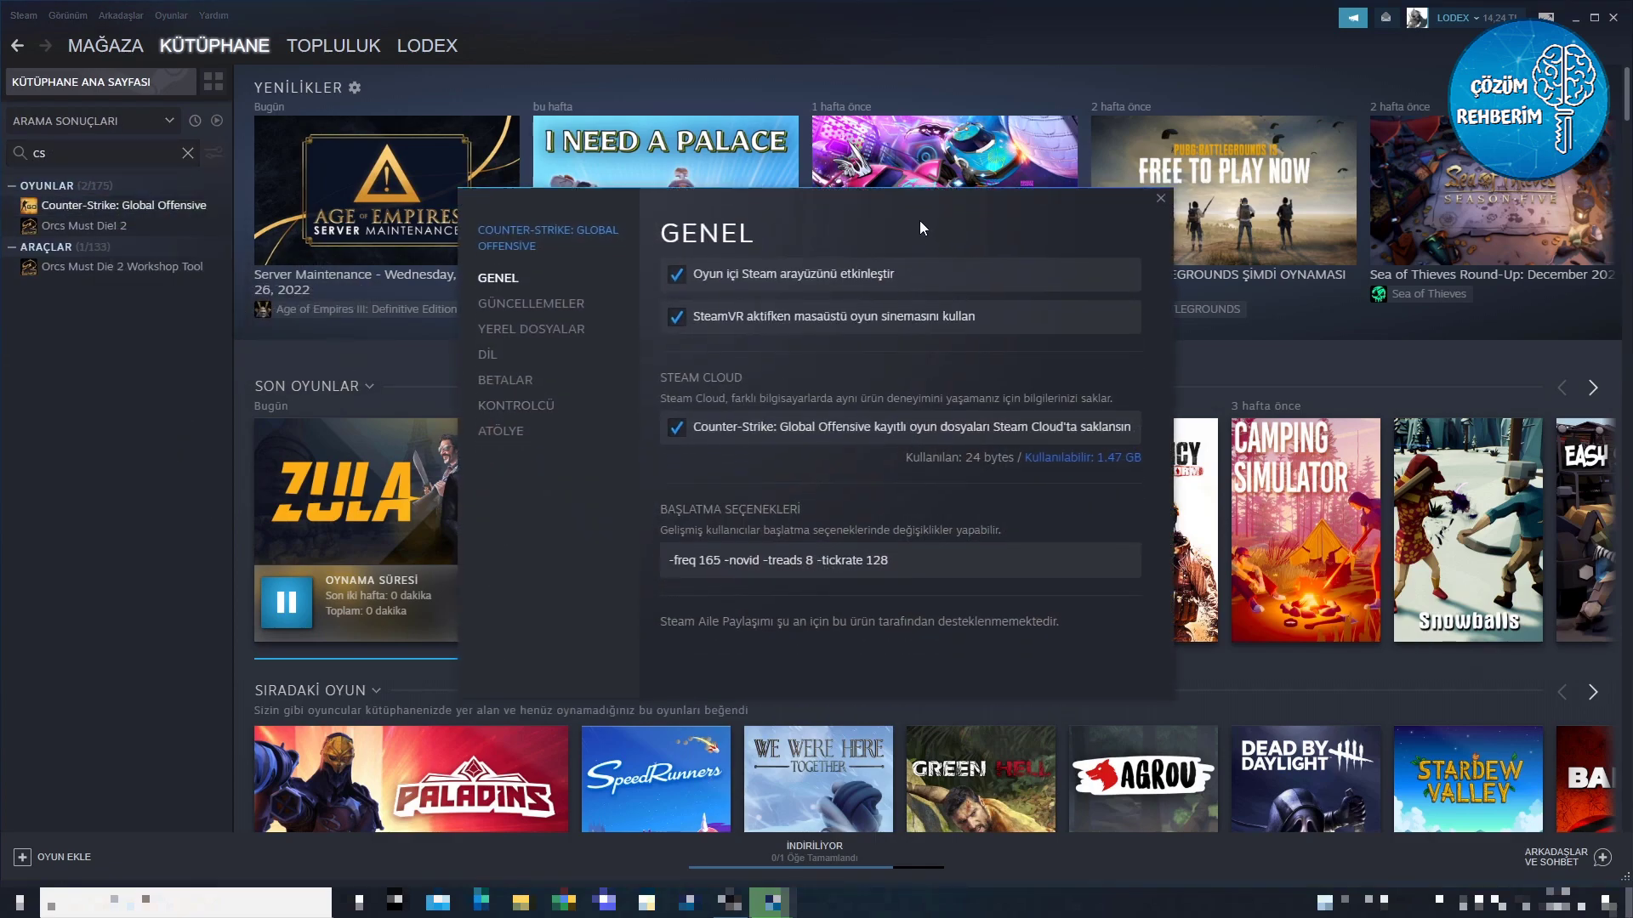
Change the -treads value in the game's launch options to 6
{"action": "left_click_drag", "start_coordinate": [816, 514], "coordinate": [769, 516]}
{"action": "double_click", "coordinate": [810, 516]}
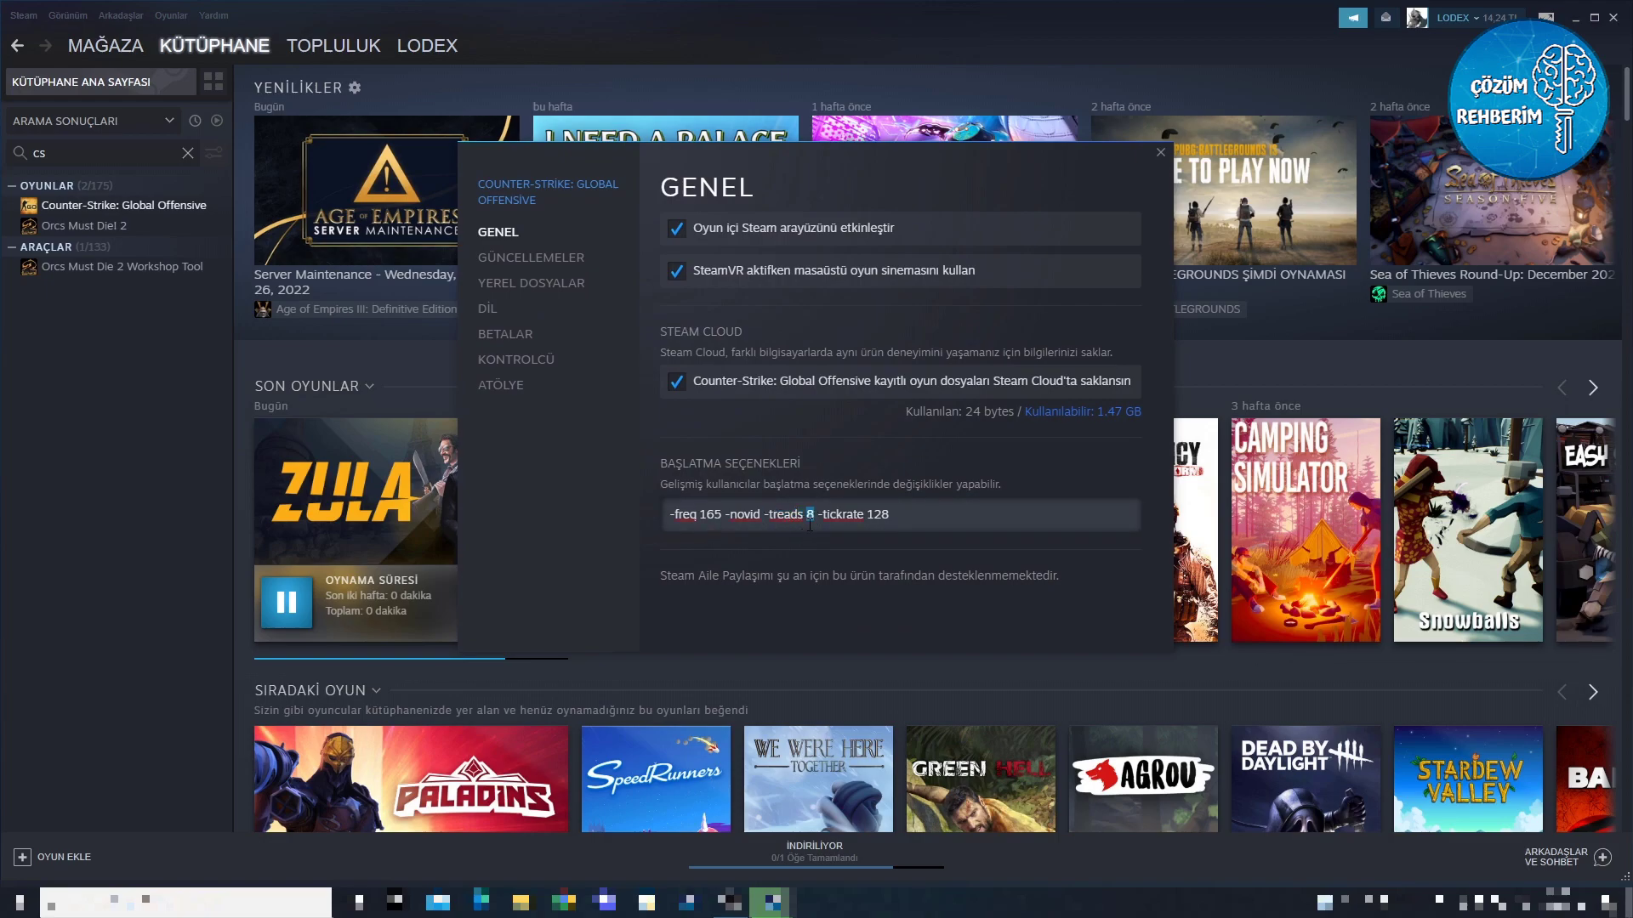
{"action": "key", "text": "BackSpace"}
{"action": "type", "text": "6"}
Review the -freq 165, -novid, -tickrate 128 and -treads 6 launch options one by one
{"action": "left_click_drag", "start_coordinate": [668, 518], "coordinate": [723, 516]}
{"action": "left_click", "coordinate": [721, 531]}
{"action": "left_click_drag", "start_coordinate": [728, 518], "coordinate": [762, 518]}
{"action": "left_click_drag", "start_coordinate": [818, 516], "coordinate": [898, 516]}
{"action": "left_click_drag", "start_coordinate": [761, 514], "coordinate": [814, 531]}
{"action": "left_click", "coordinate": [813, 542]}
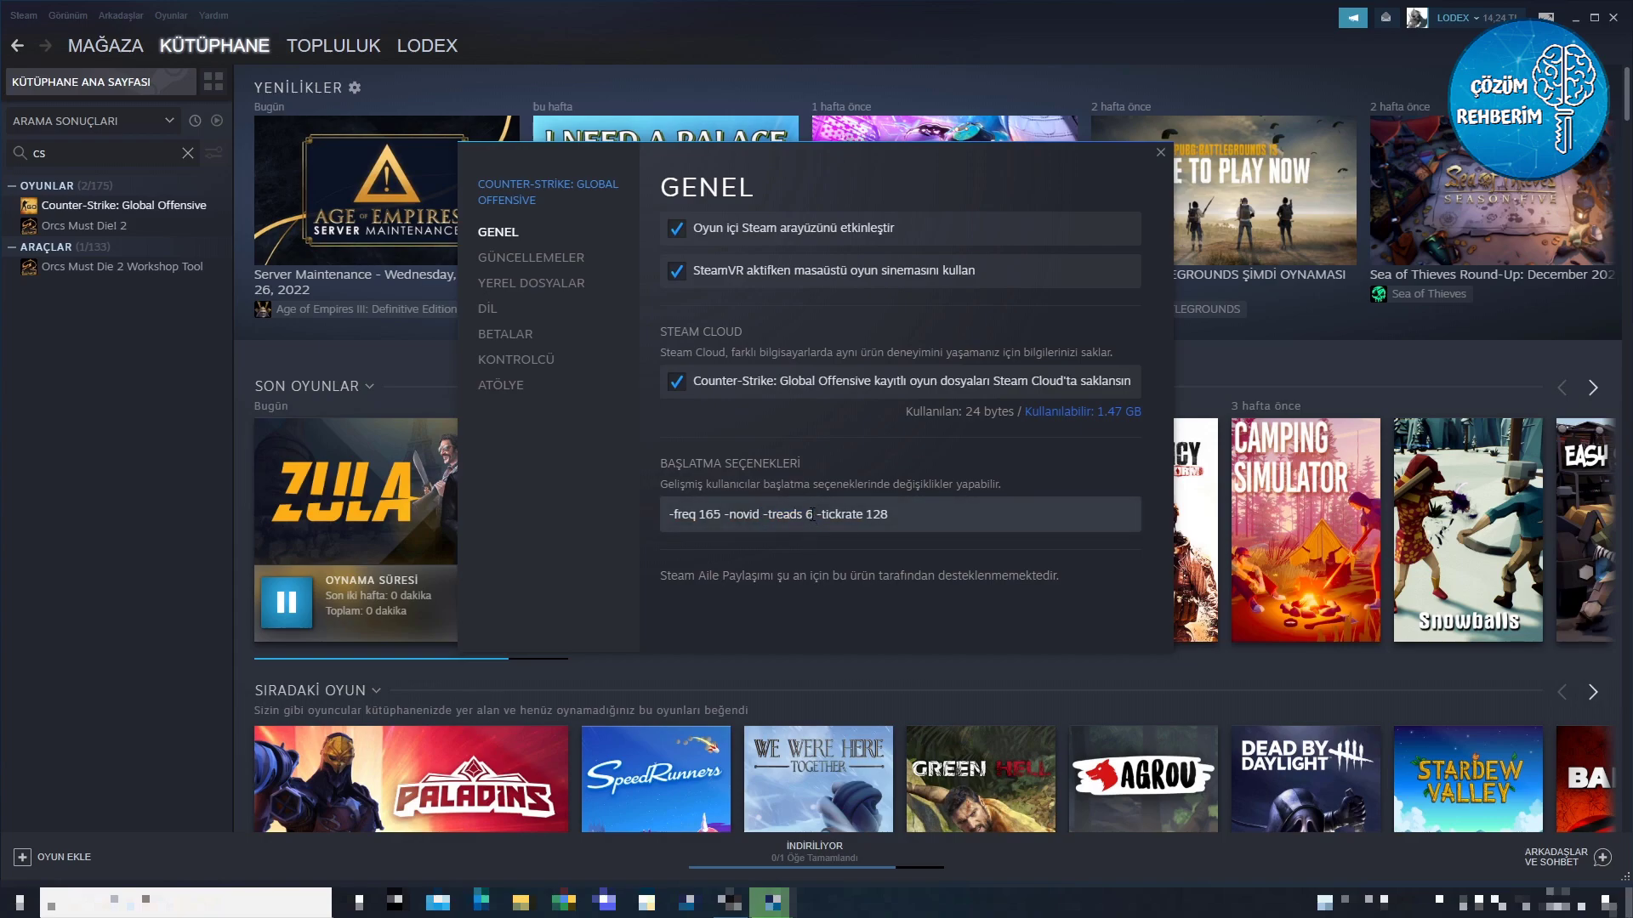
Append -d3d9ex to the launch options and close the game's properties
{"action": "left_click", "coordinate": [906, 514]}
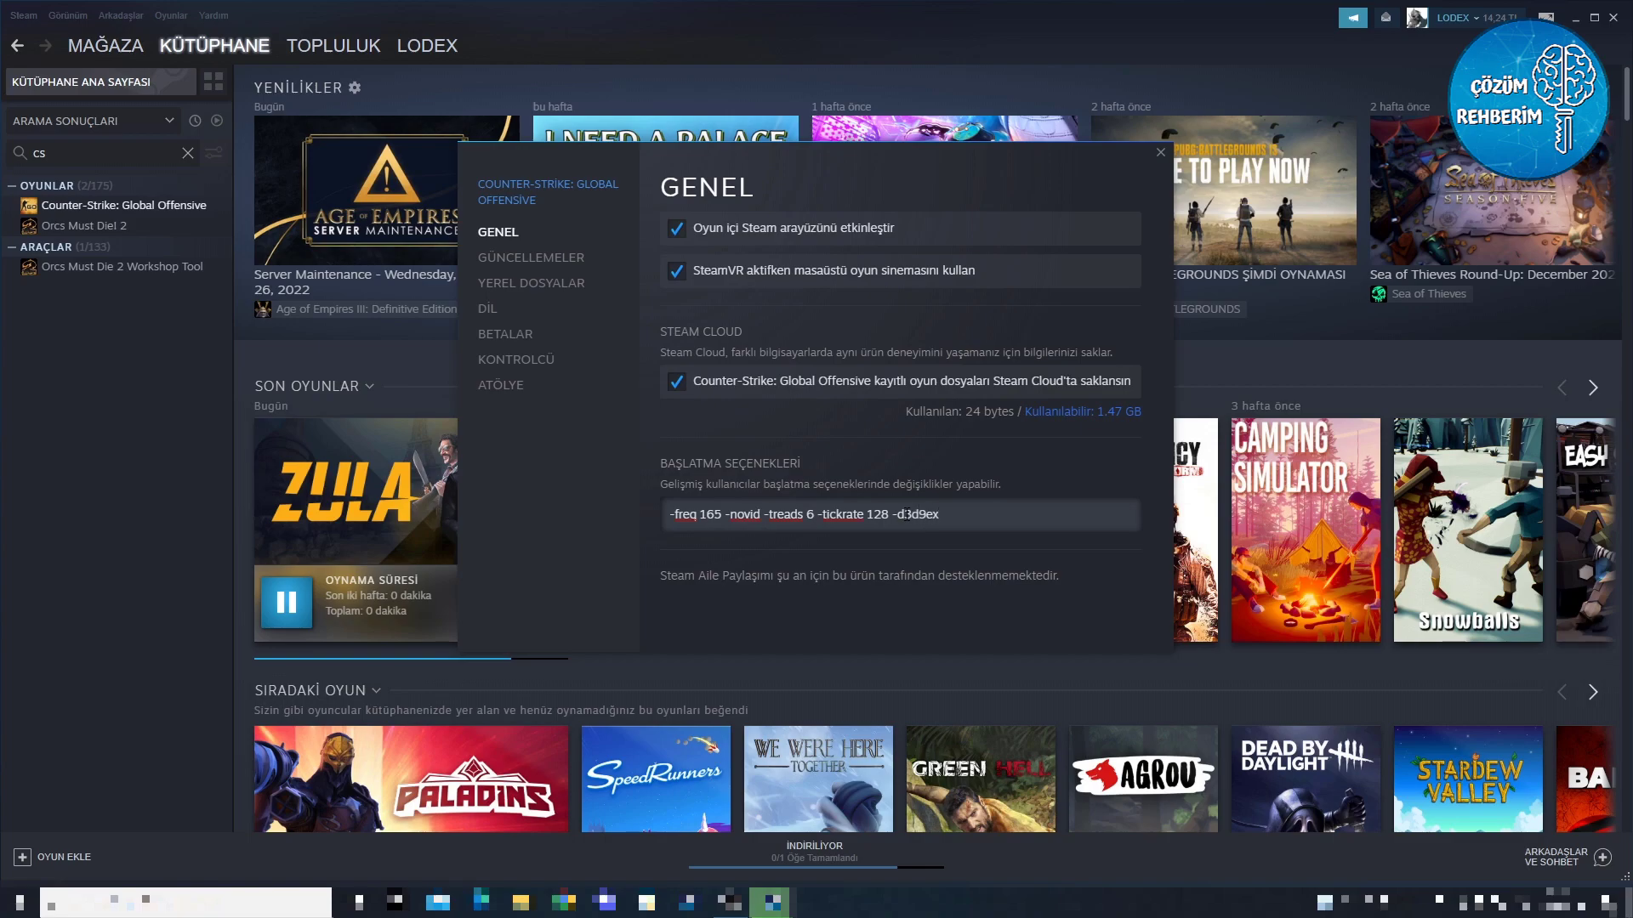
{"action": "left_click_drag", "start_coordinate": [941, 514], "coordinate": [896, 519]}
{"action": "left_click", "coordinate": [945, 514]}
{"action": "key", "text": "BackSpace"}
{"action": "left_click", "coordinate": [1159, 152]}
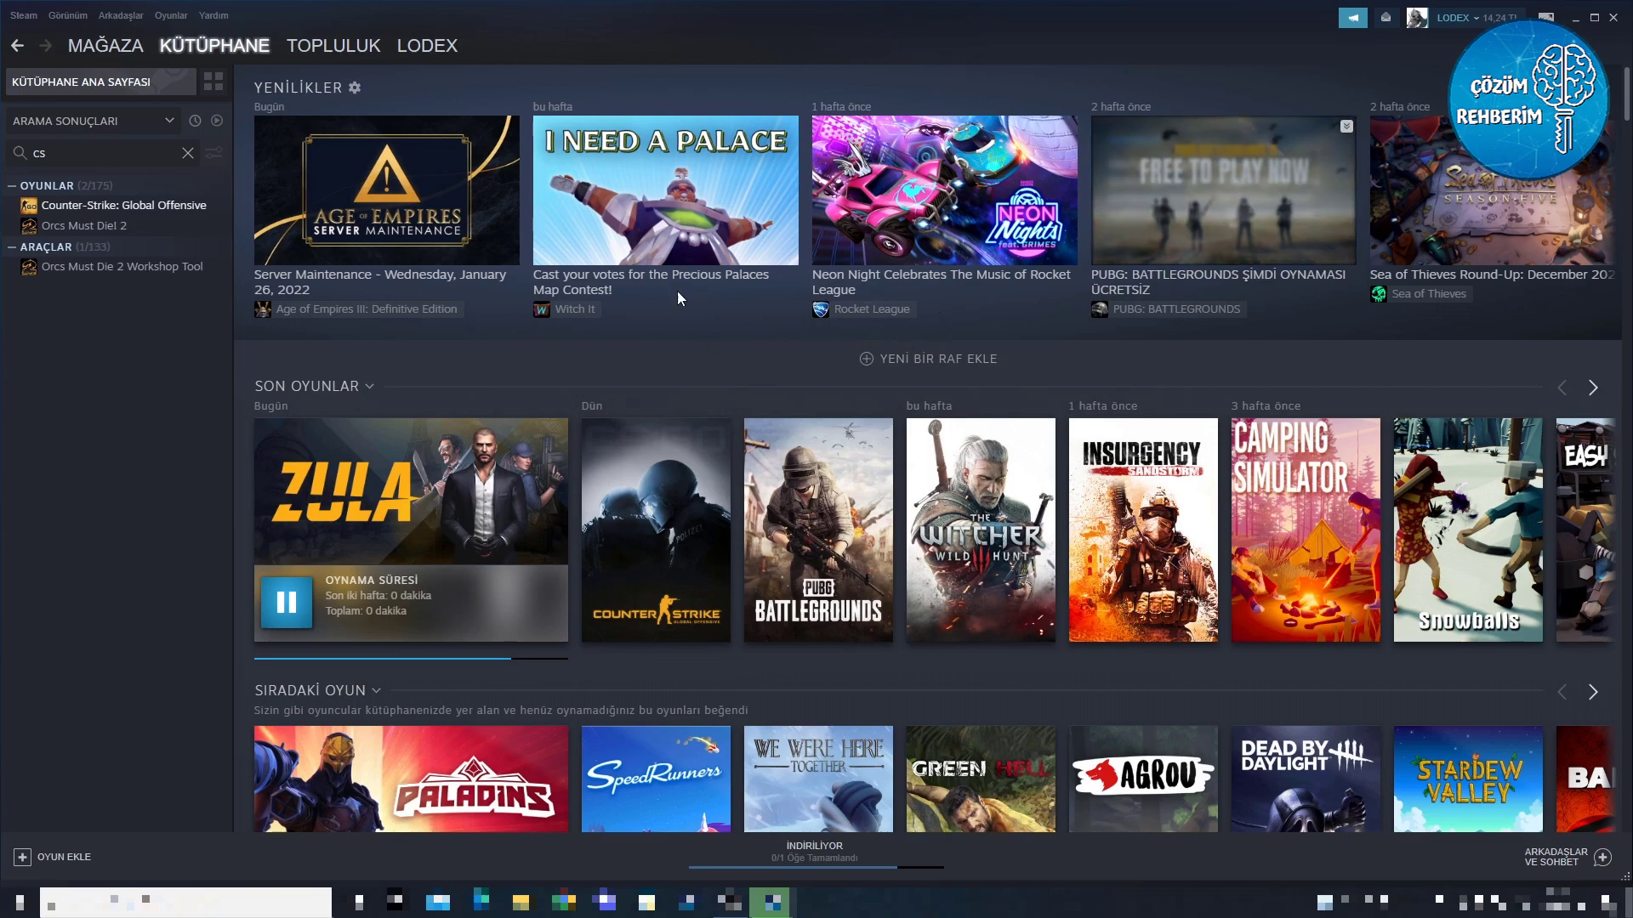
Close the Steam window and refresh the desktop
{"action": "left_click", "coordinate": [1613, 17]}
{"action": "right_click", "coordinate": [527, 195]}
{"action": "left_click", "coordinate": [554, 240]}
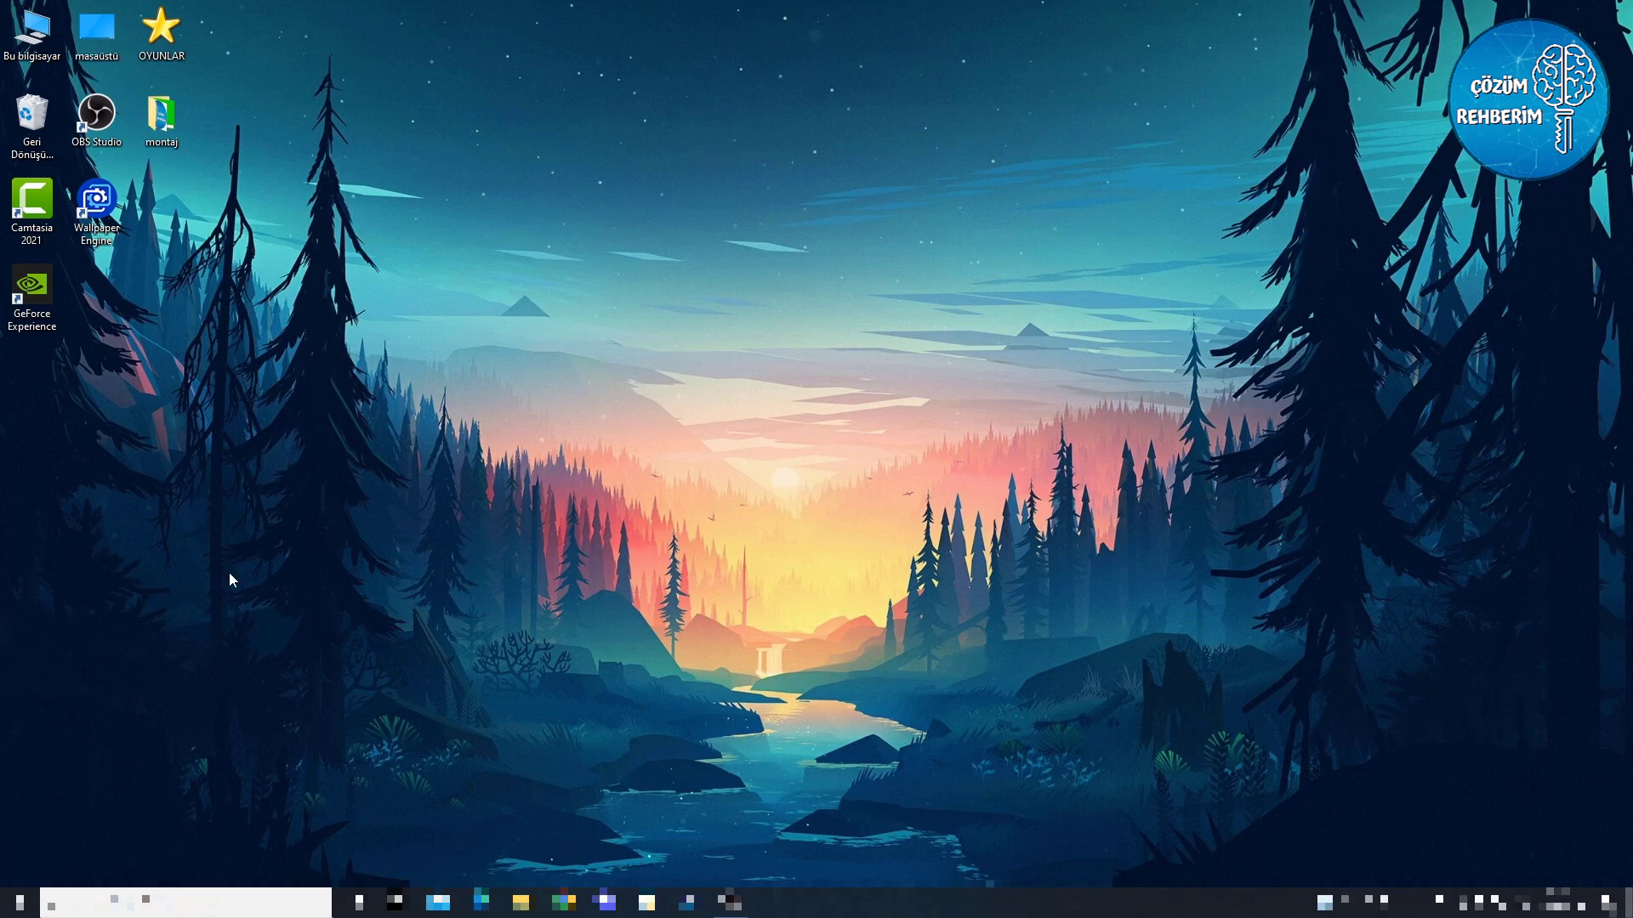
Search Windows for "temp", open the storage settings (Depolama ayarları) and show the temporary files (Geçici dosyalar)
{"action": "left_click", "coordinate": [187, 903]}
{"action": "type", "text": "te"}
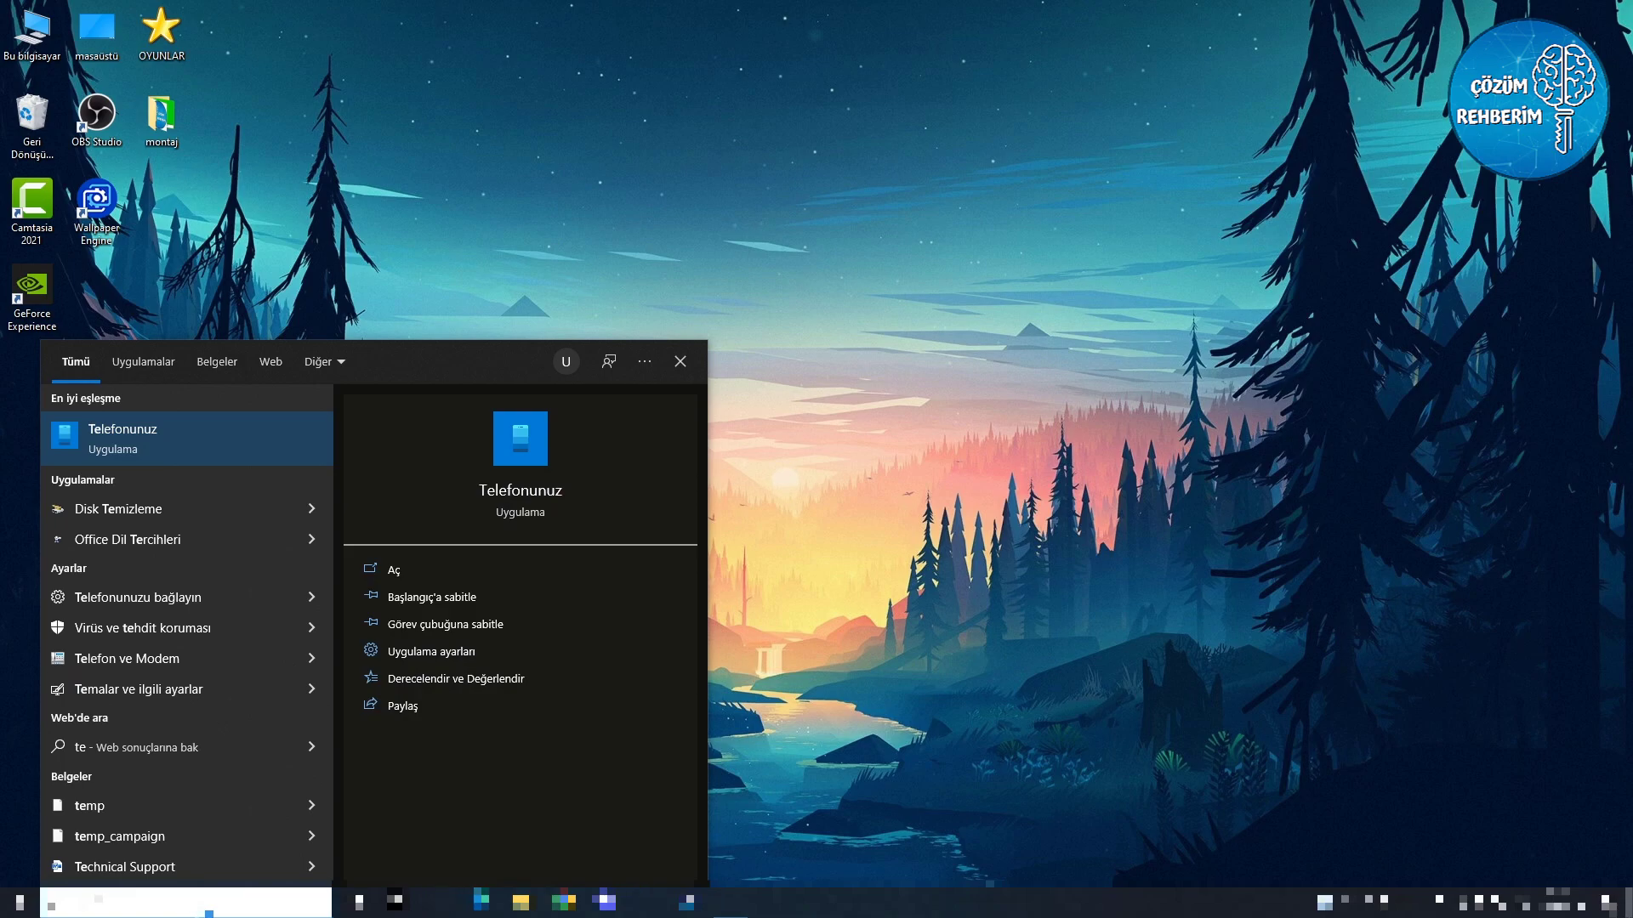
{"action": "type", "text": "mp"}
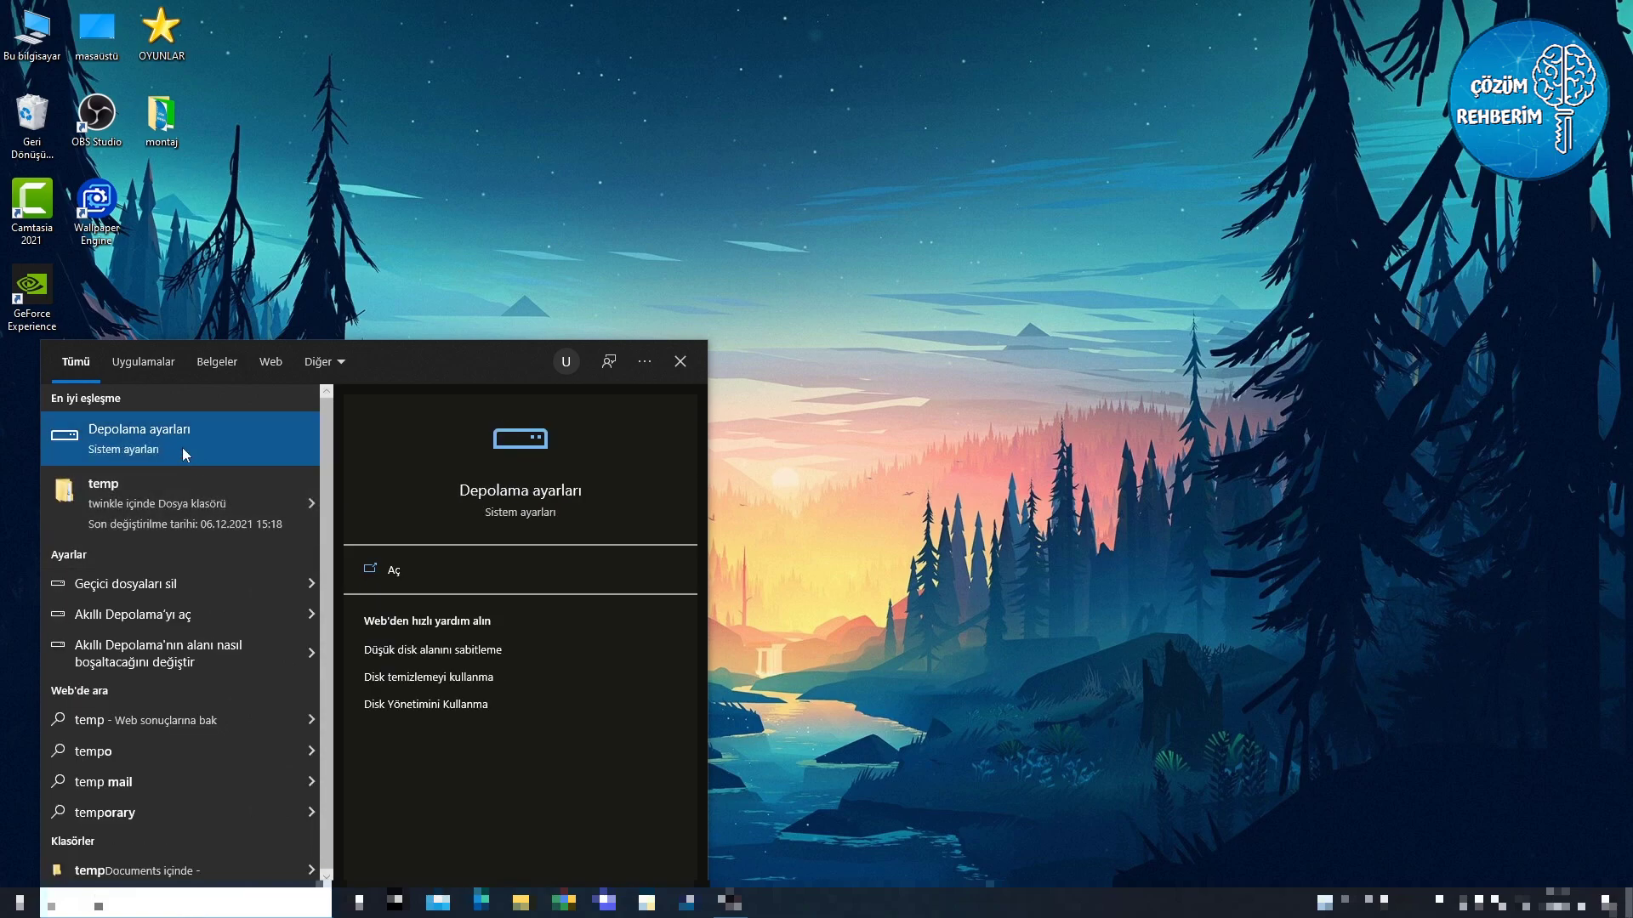
{"action": "left_click", "coordinate": [188, 458]}
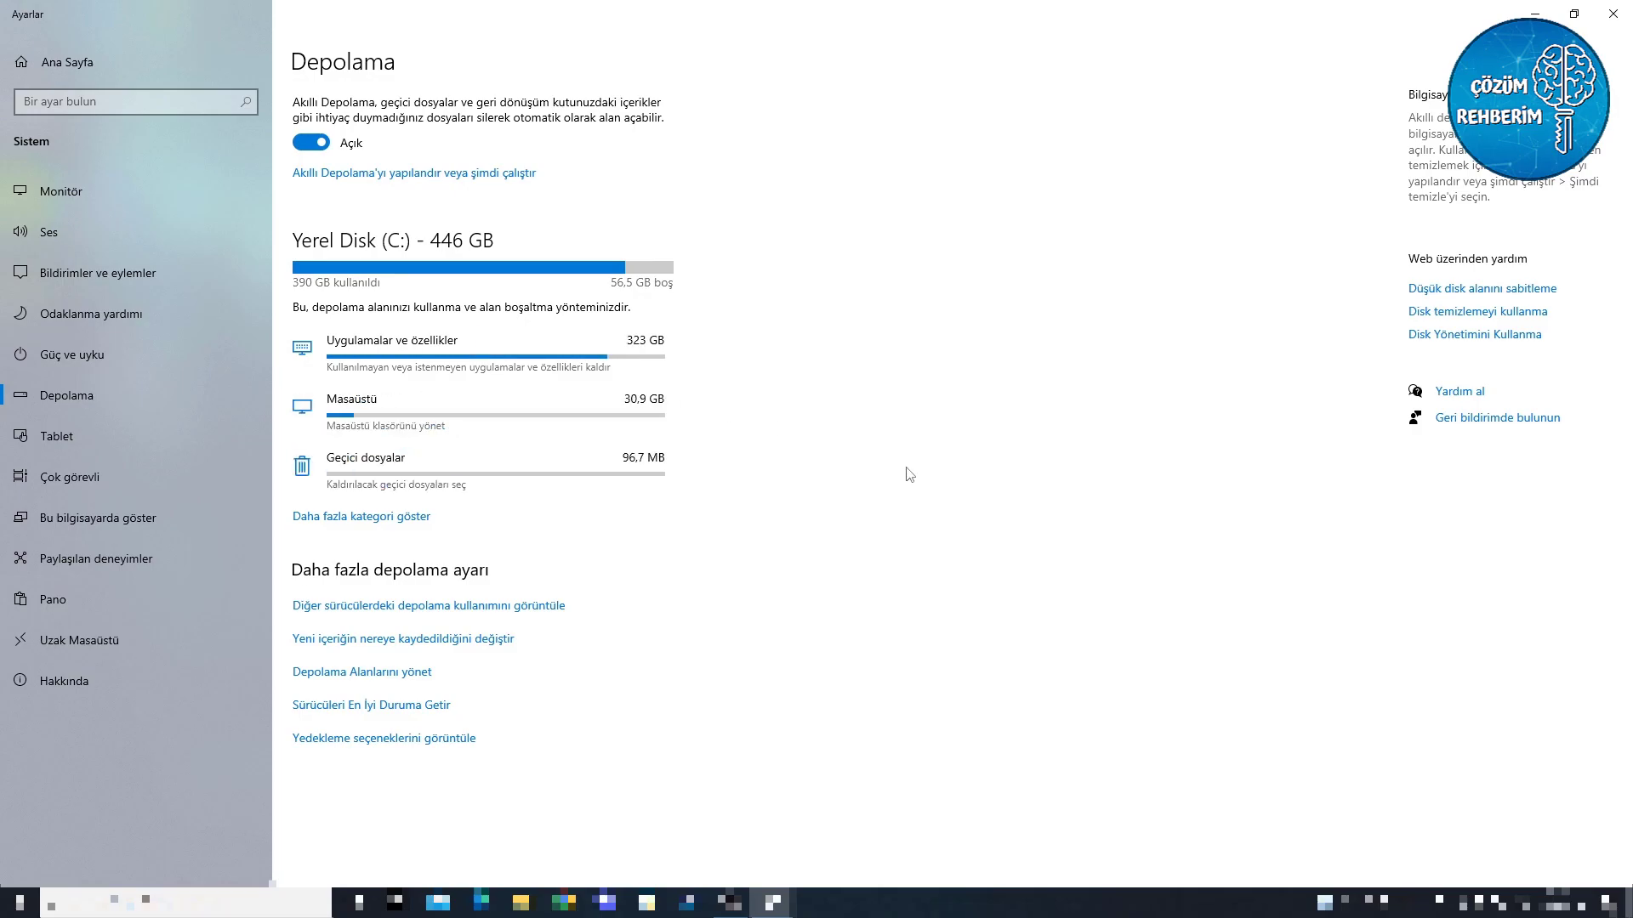
{"action": "left_click", "coordinate": [567, 457]}
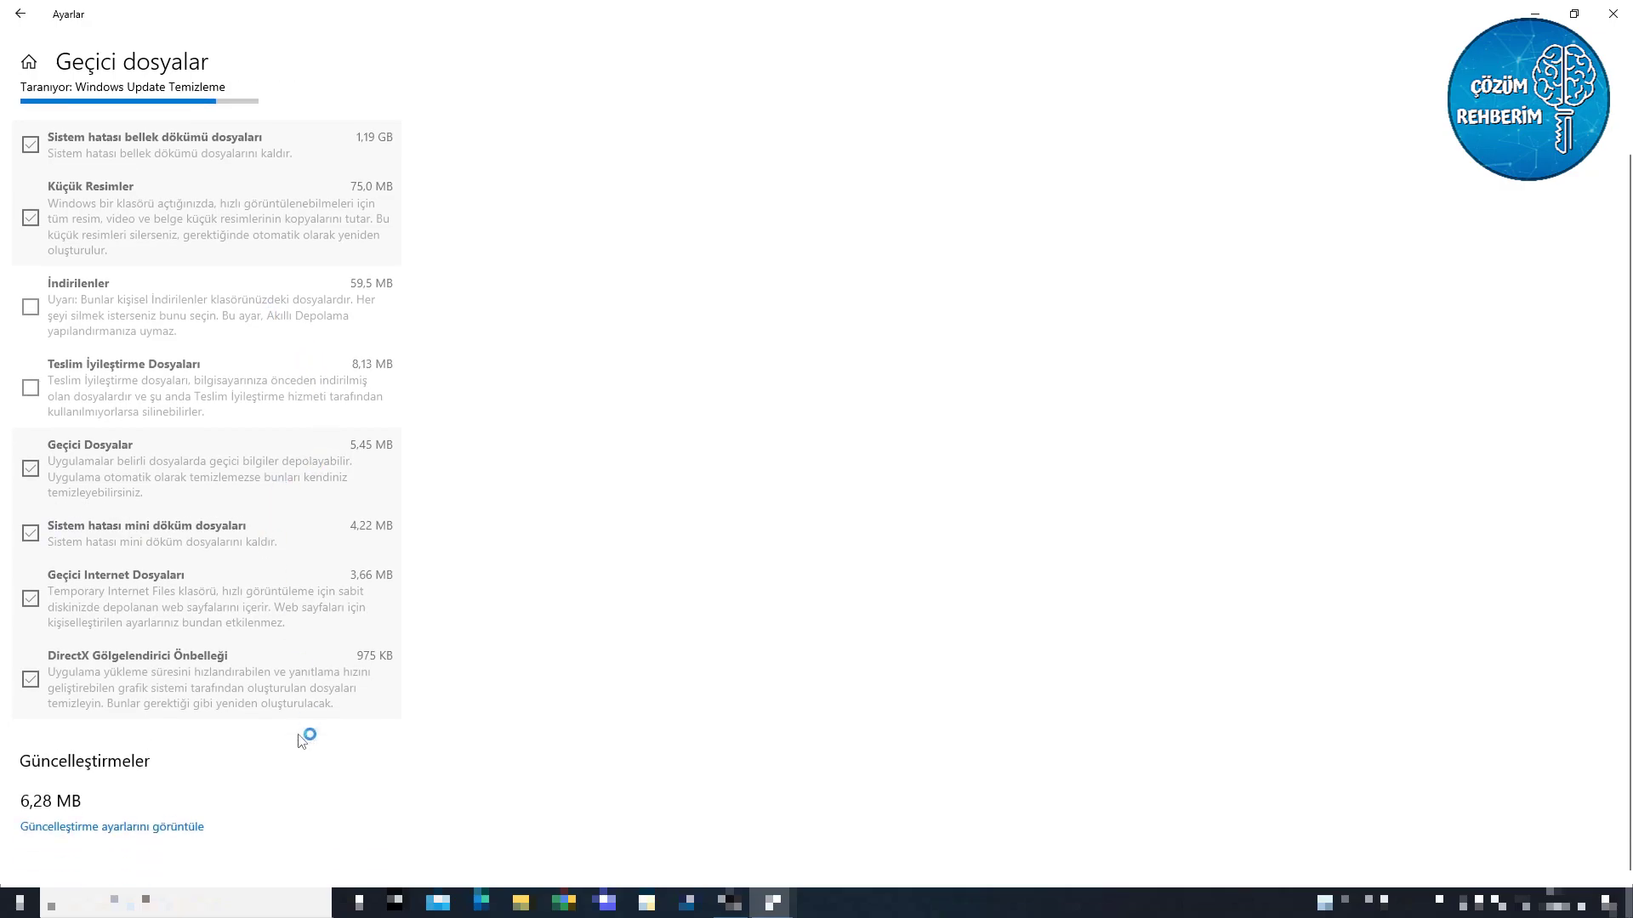
Look through the temporary file categories and include İndirilenler in the files to remove
{"action": "scroll", "coordinate": [187, 443], "scroll_direction": "down", "scroll_amount": 5}
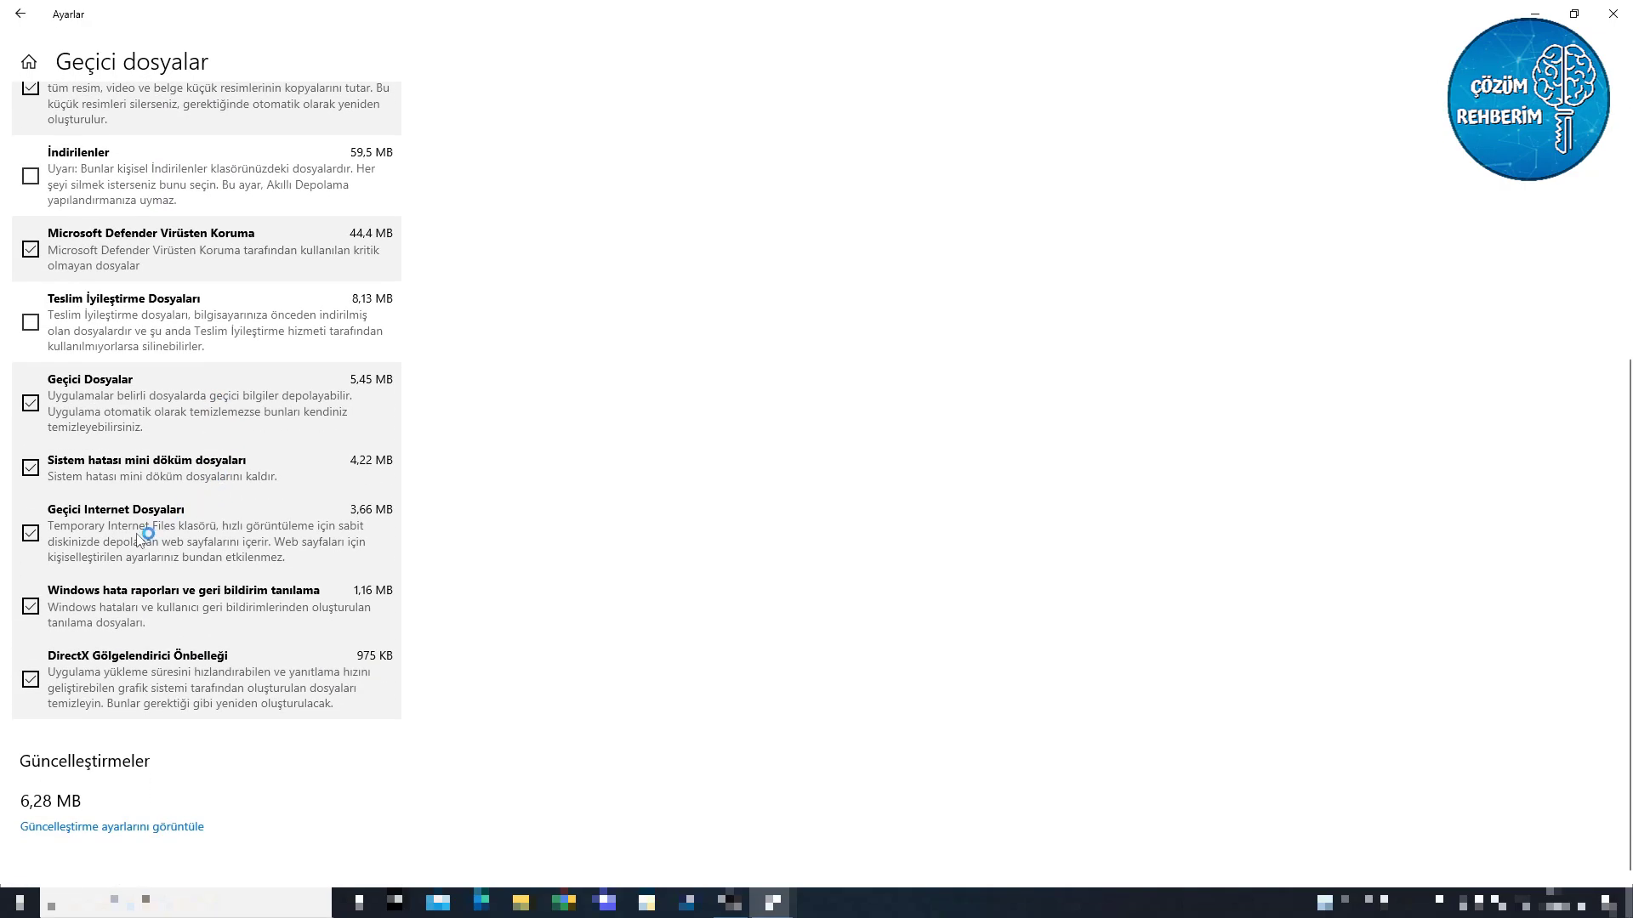
{"action": "scroll", "coordinate": [182, 484], "scroll_direction": "up", "scroll_amount": 5}
{"action": "scroll", "coordinate": [111, 579], "scroll_direction": "down", "scroll_amount": 2}
{"action": "left_click", "coordinate": [105, 463]}
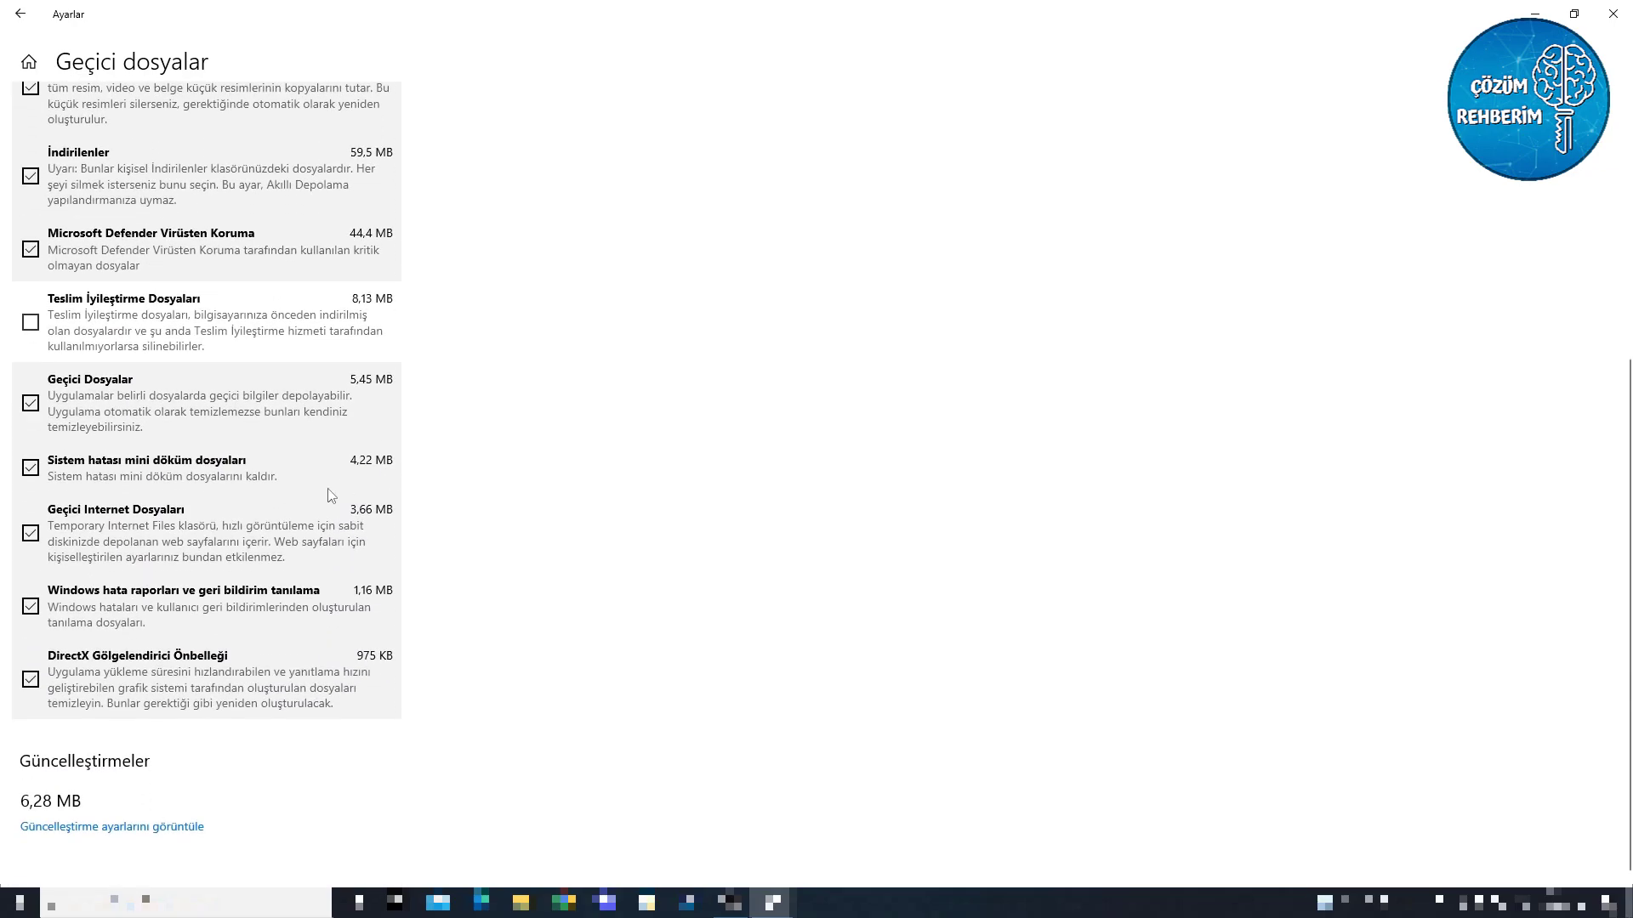
Remove the selected temporary files (Geçici dosyalar) and minimize the Settings window while the cleanup runs
{"action": "scroll", "coordinate": [337, 493], "scroll_direction": "up", "scroll_amount": 10}
{"action": "left_click", "coordinate": [92, 259]}
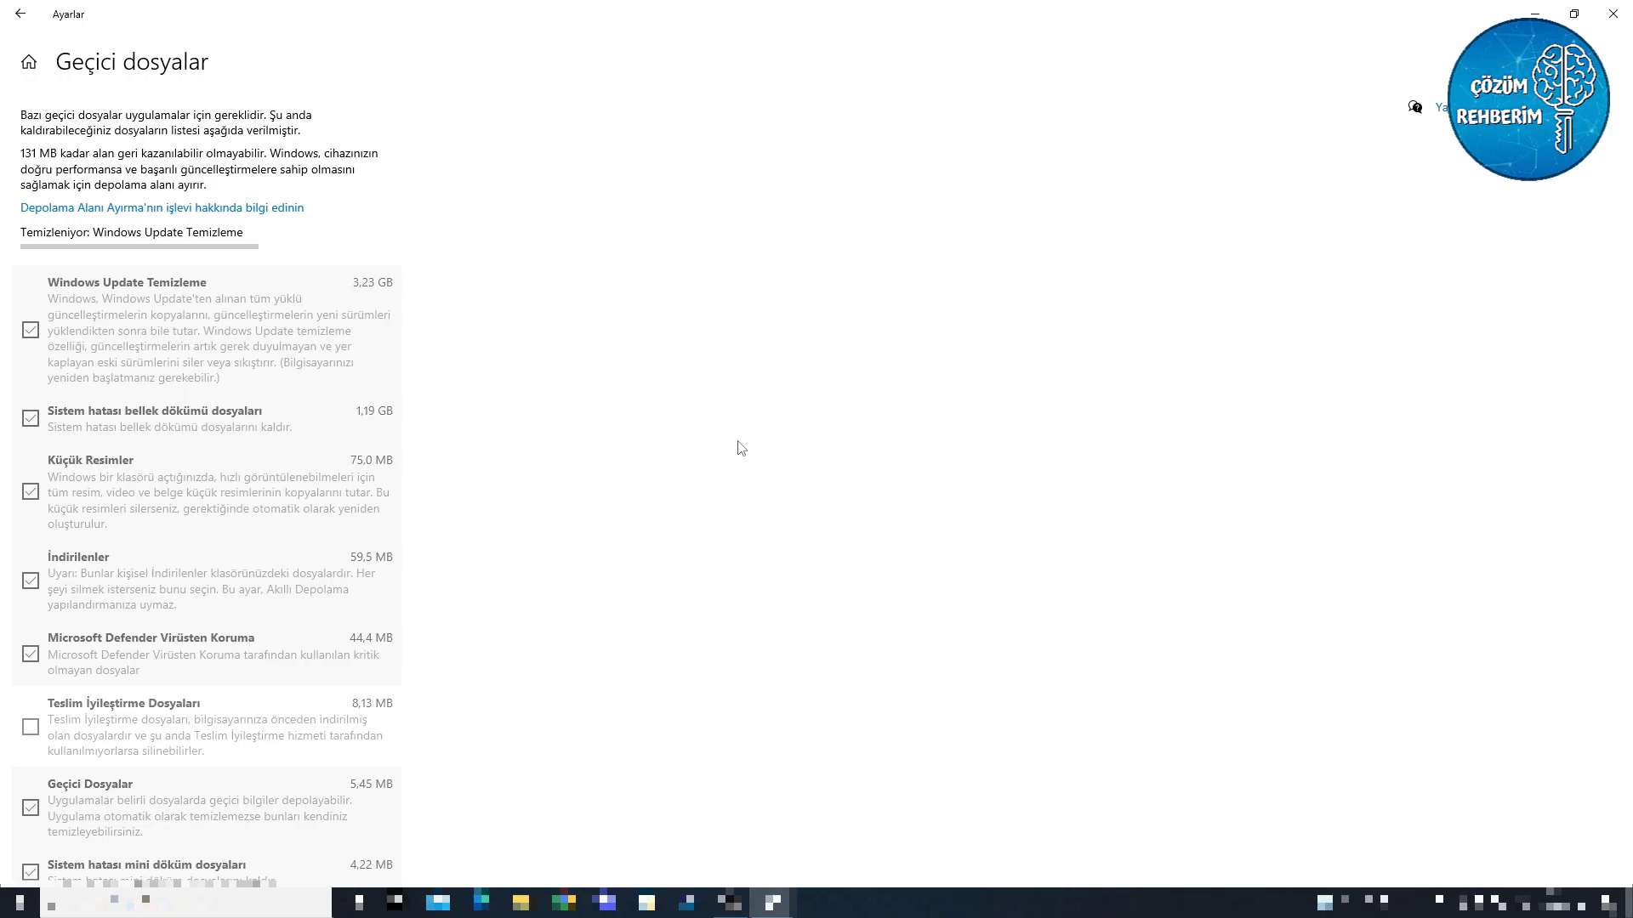
{"action": "scroll", "coordinate": [568, 441], "scroll_direction": "down", "scroll_amount": 2}
{"action": "scroll", "coordinate": [568, 440], "scroll_direction": "up", "scroll_amount": 2}
{"action": "scroll", "coordinate": [570, 441], "scroll_direction": "down", "scroll_amount": 3}
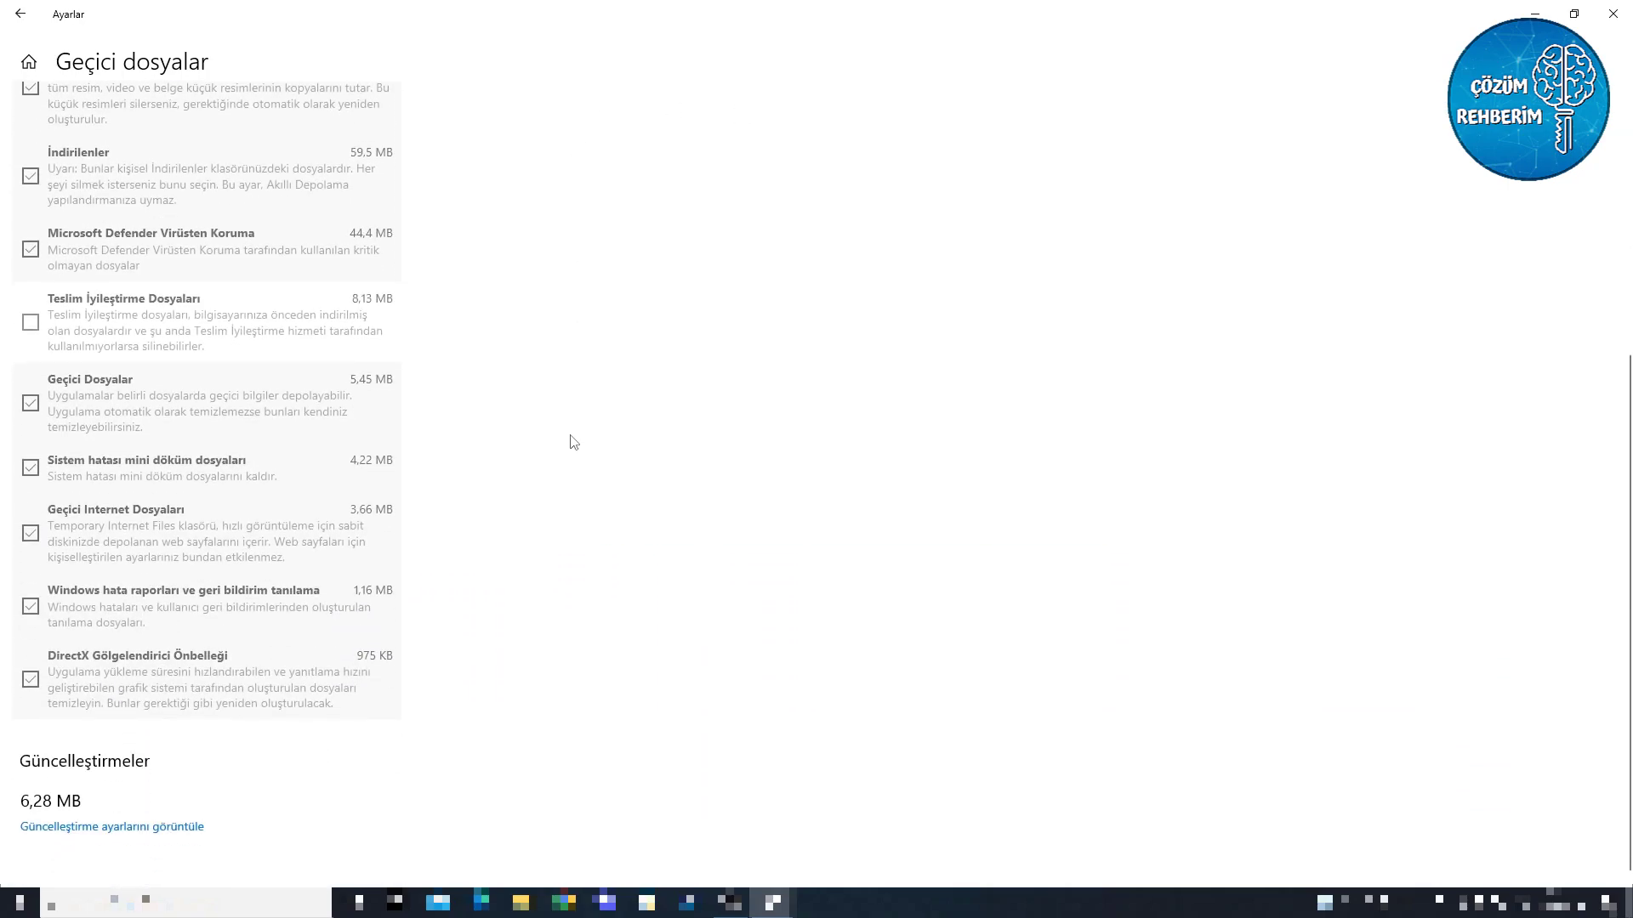
{"action": "scroll", "coordinate": [375, 311], "scroll_direction": "up", "scroll_amount": 5}
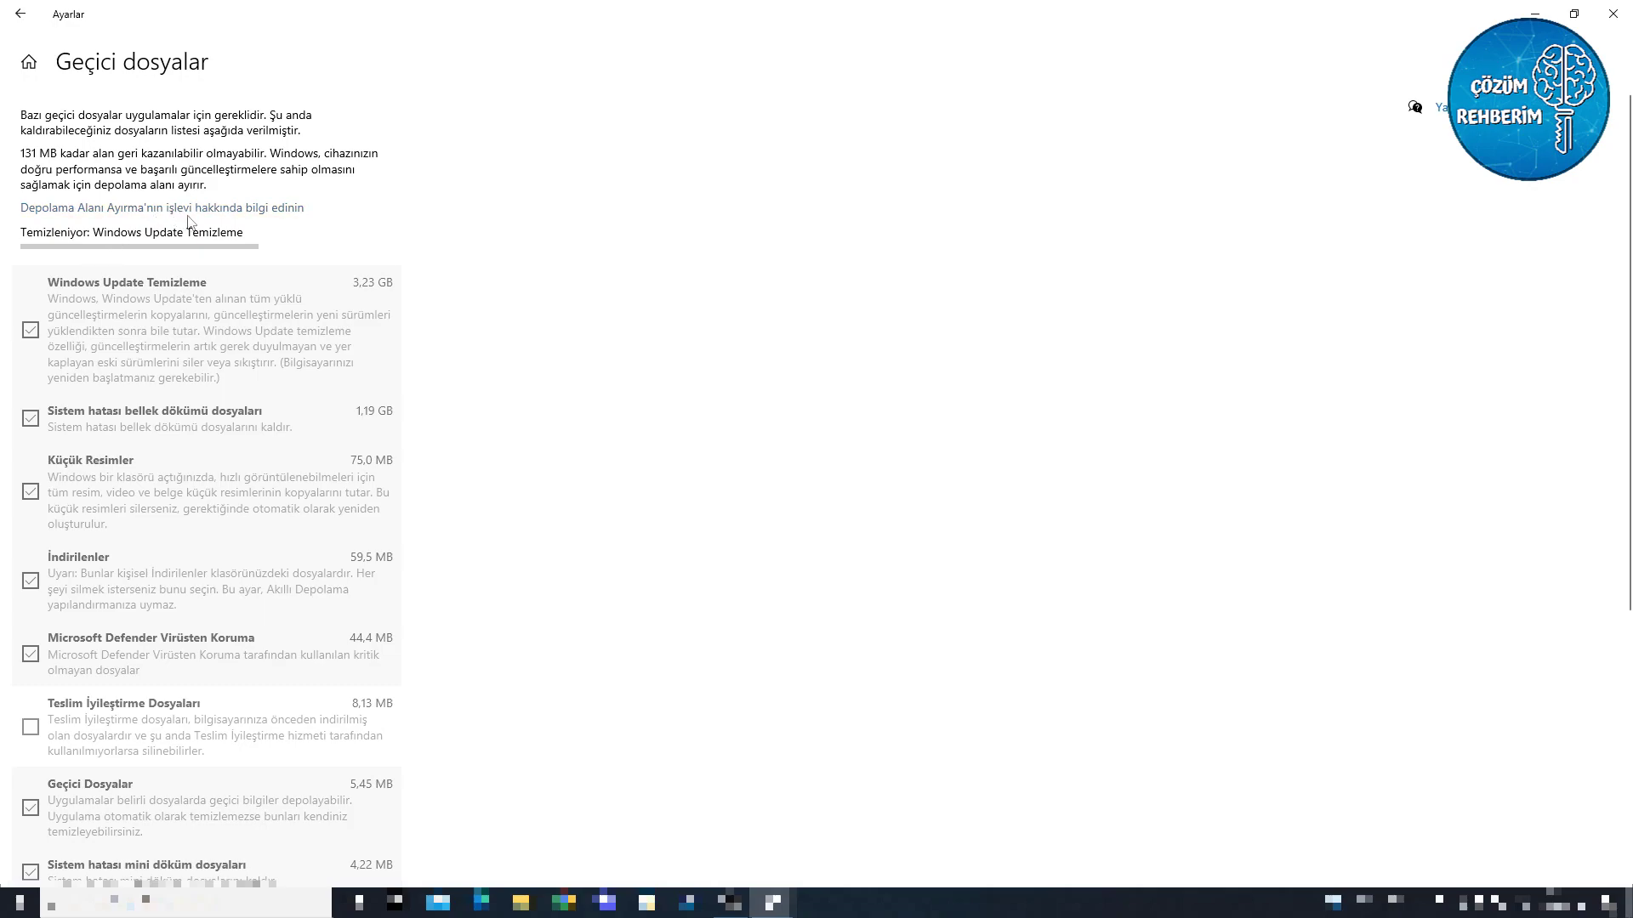
{"action": "left_click", "coordinate": [1539, 13]}
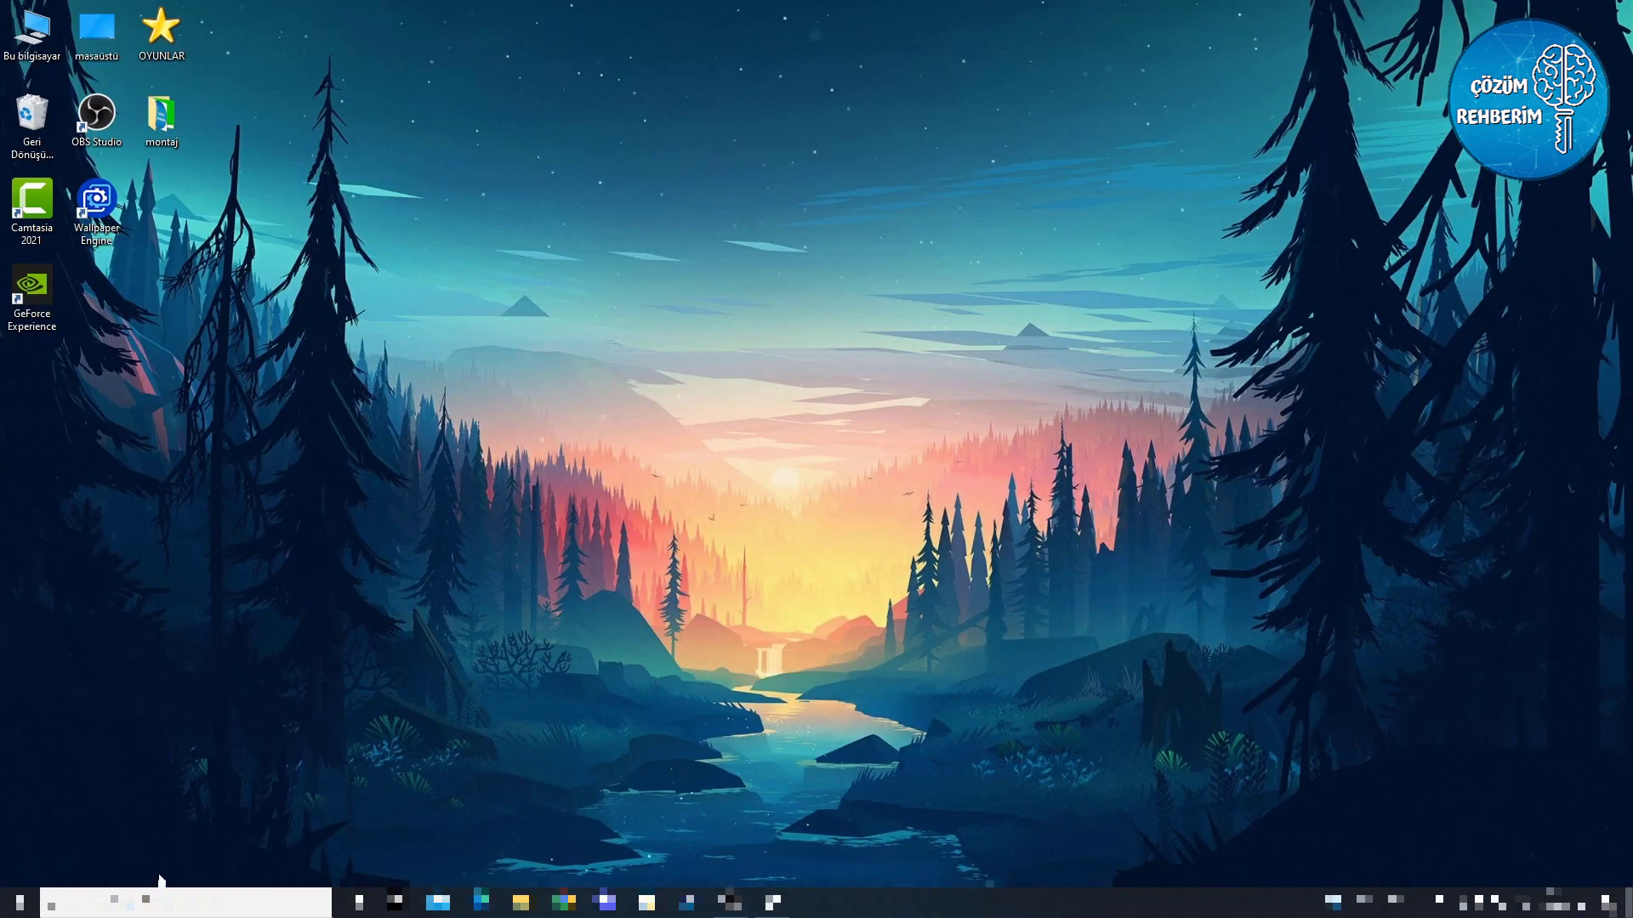
Launch the Run dialog (Çalıştır), open the prefetch folder and grant permanent access to it
{"action": "left_click", "coordinate": [140, 900]}
{"action": "type", "text": "çal"}
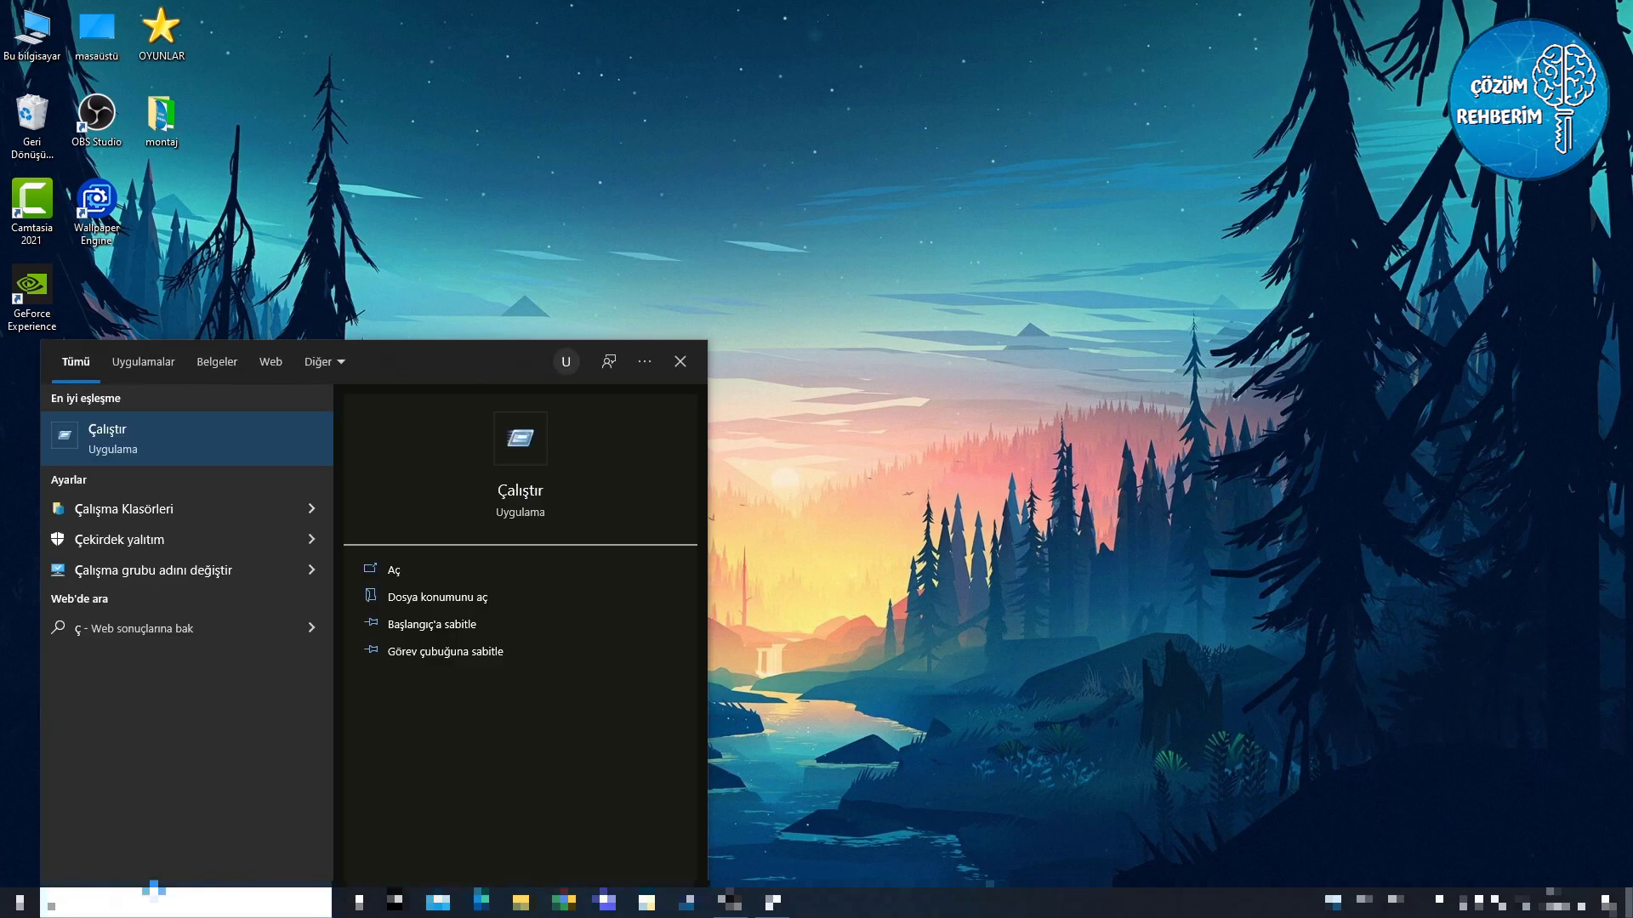
{"action": "left_click", "coordinate": [238, 437]}
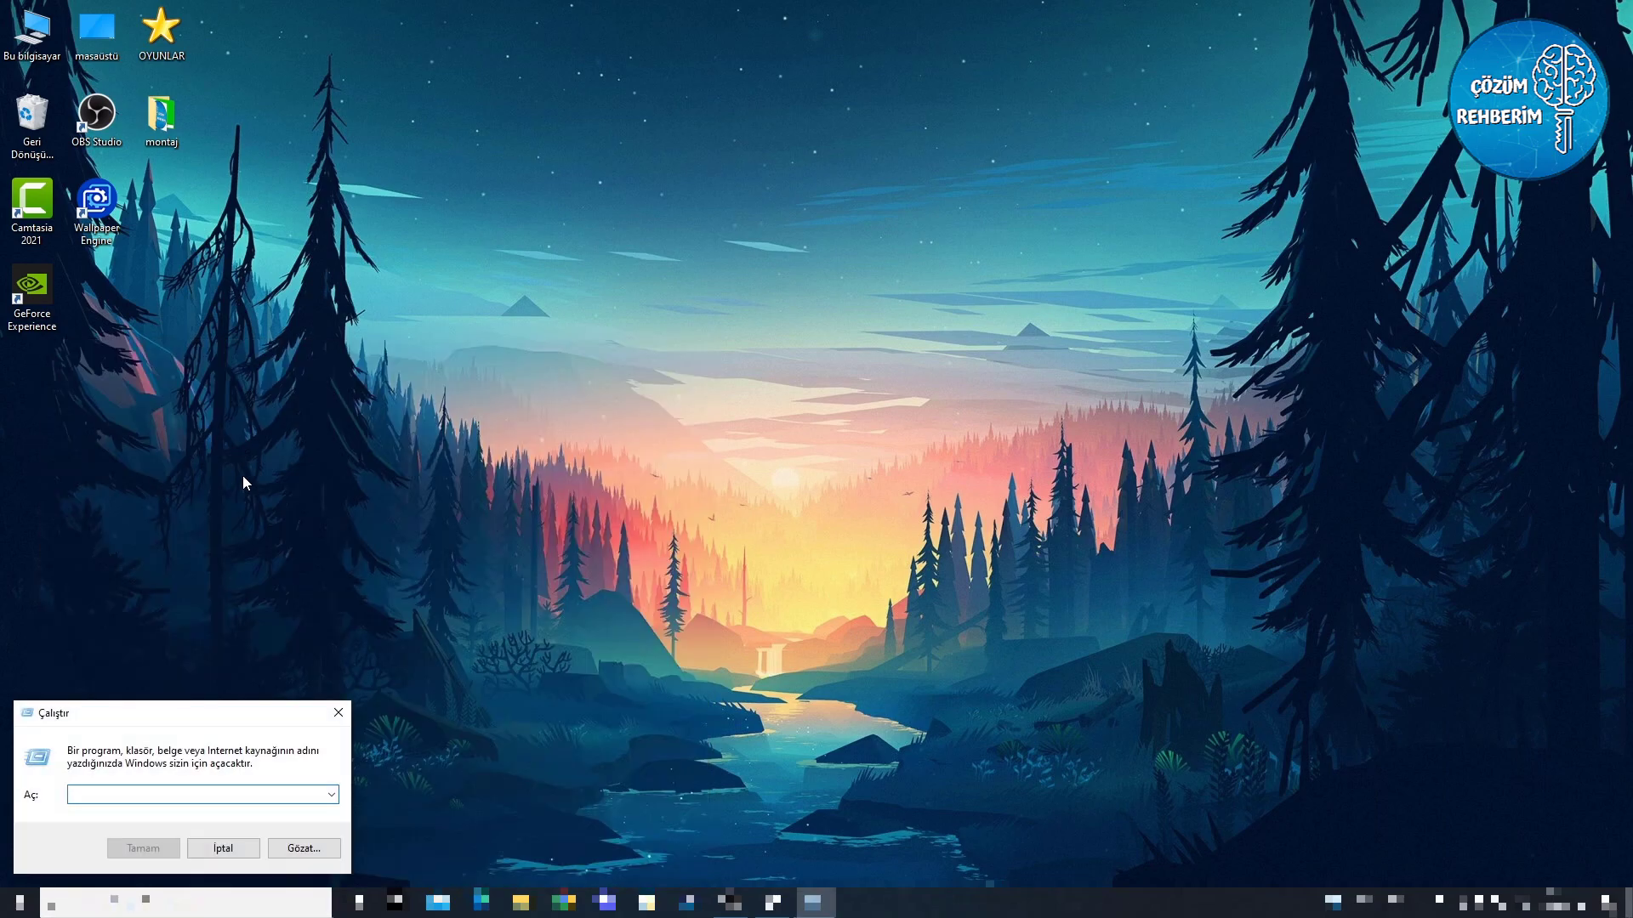
{"action": "type", "text": "pe"}
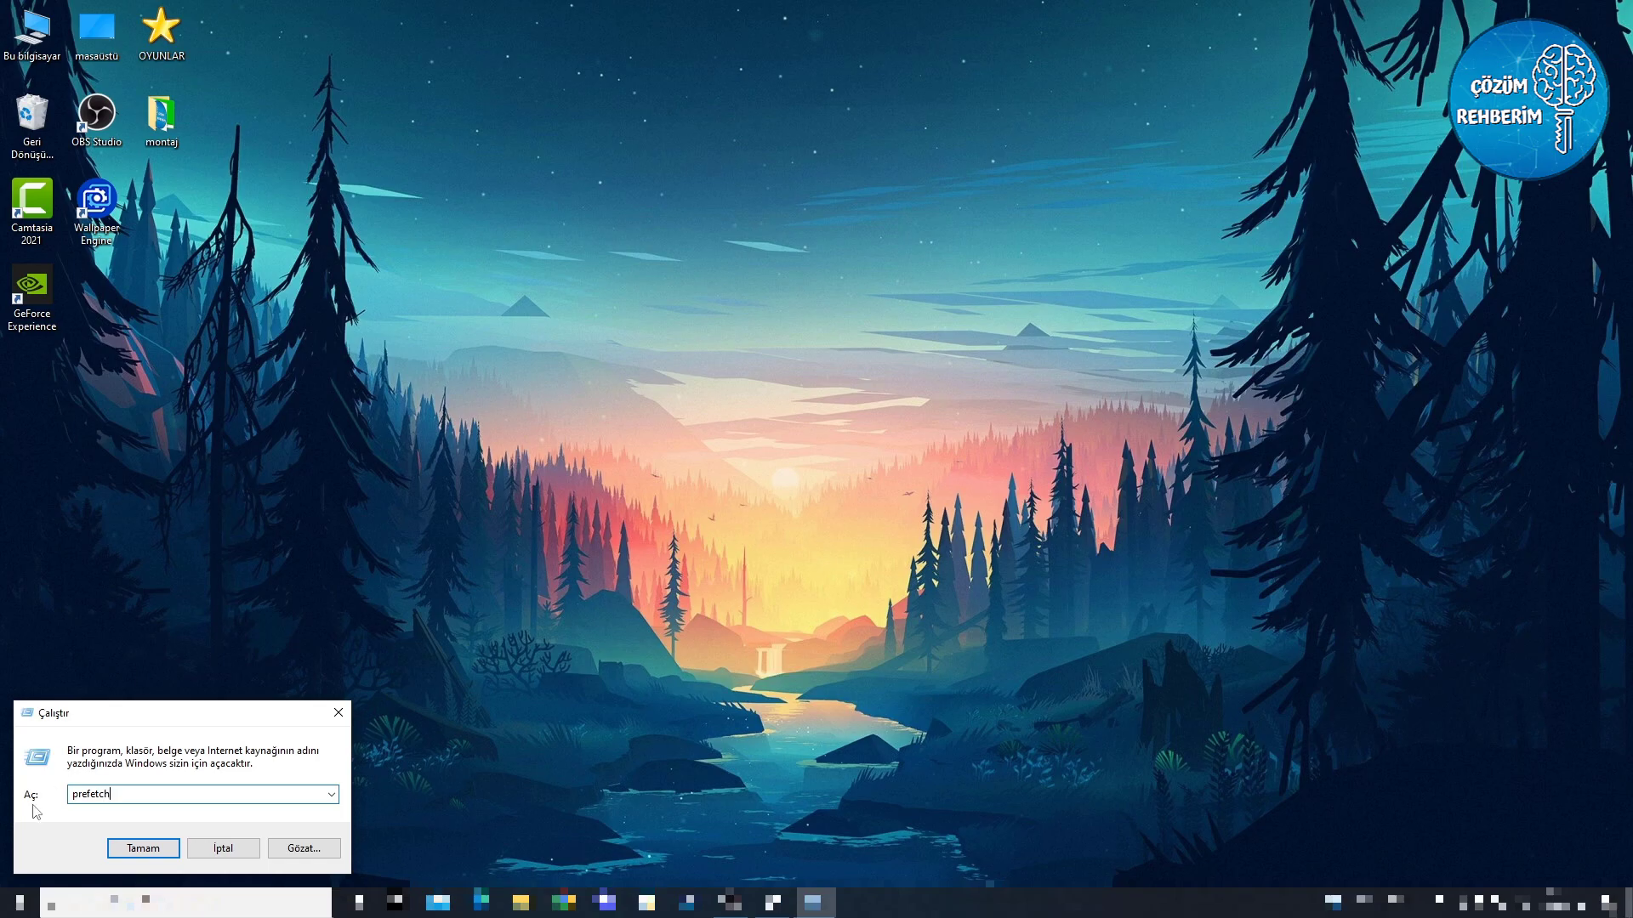
{"action": "key", "text": "Return"}
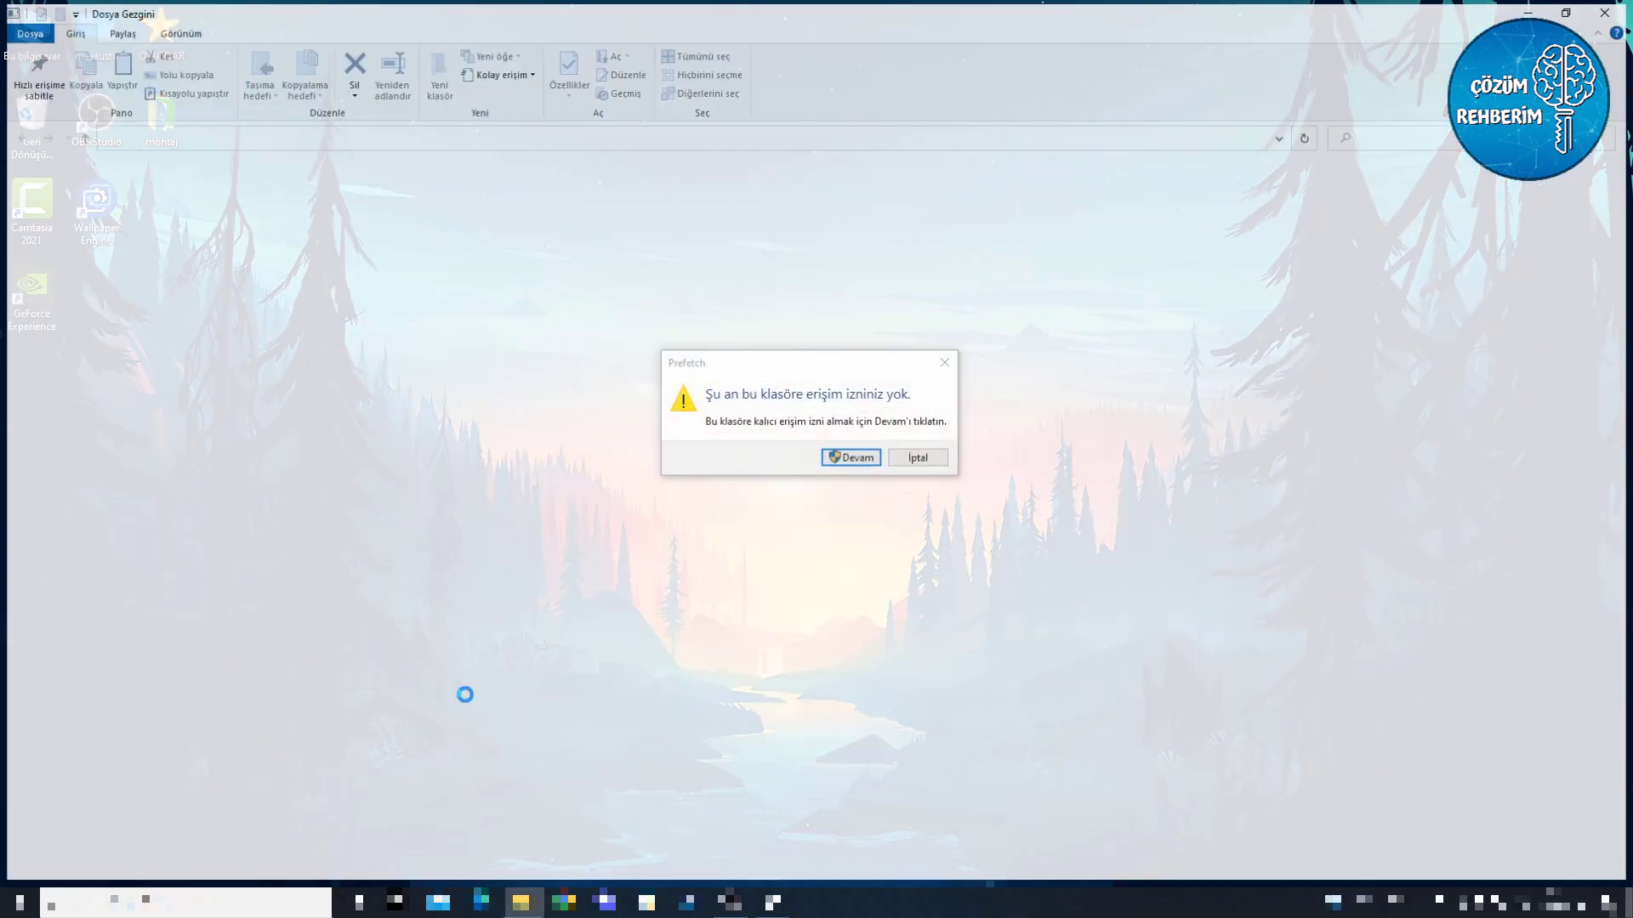
{"action": "left_click", "coordinate": [846, 458]}
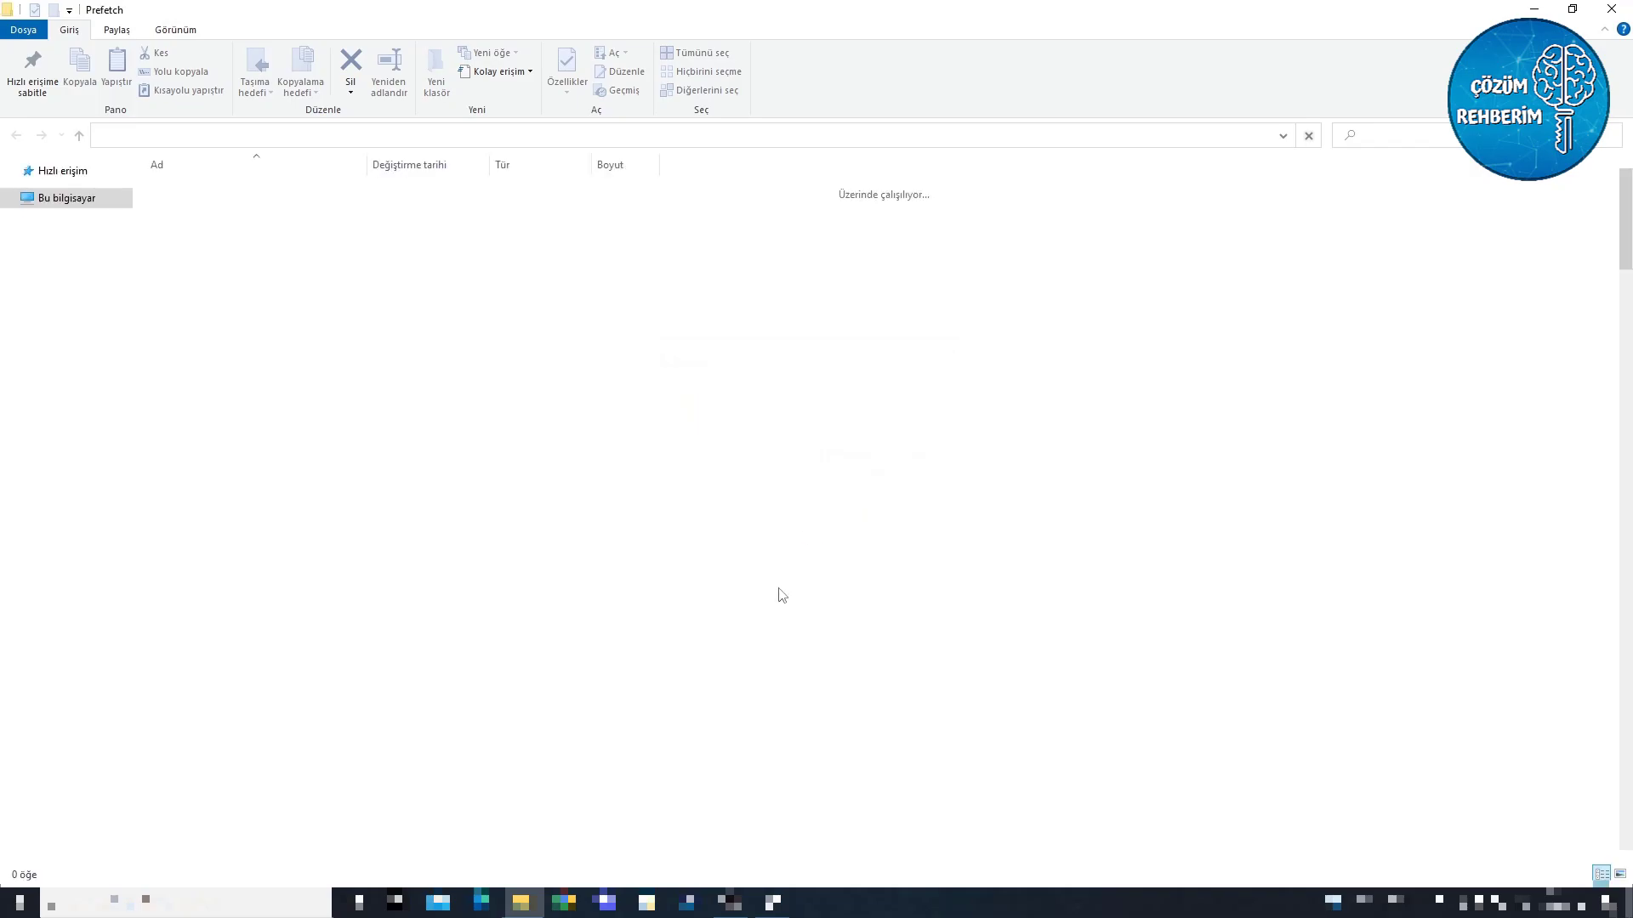
Delete all files in the Prefetch folder and leave the folder
{"action": "scroll", "coordinate": [734, 588], "scroll_direction": "down", "scroll_amount": 5}
{"action": "left_click", "coordinate": [370, 605]}
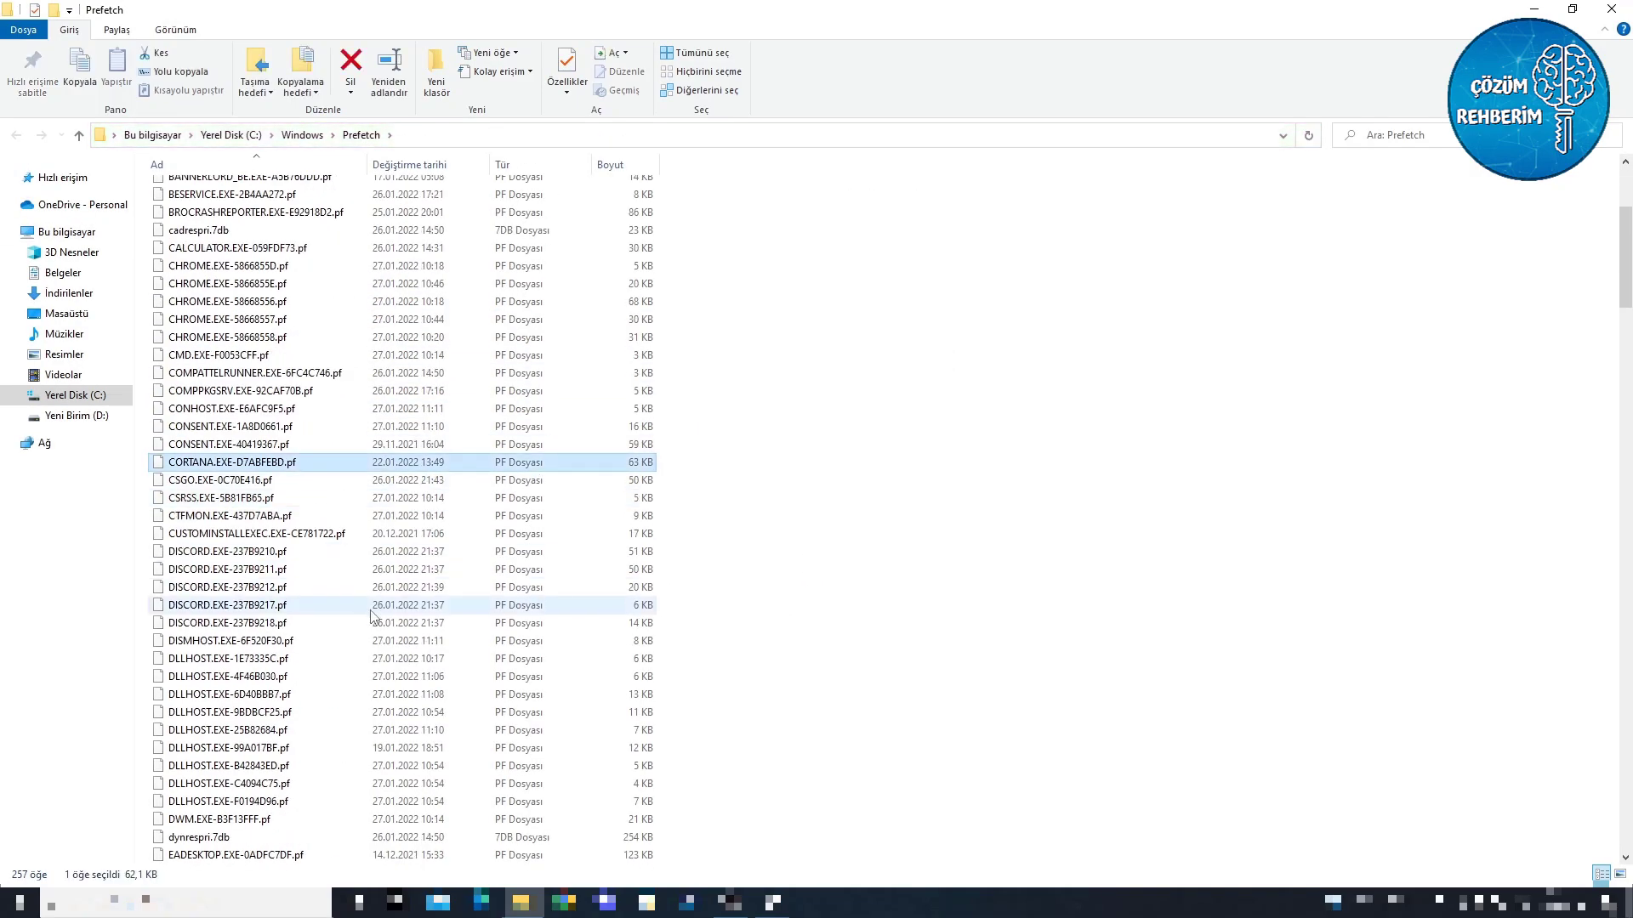
{"action": "key", "text": "ctrl+a"}
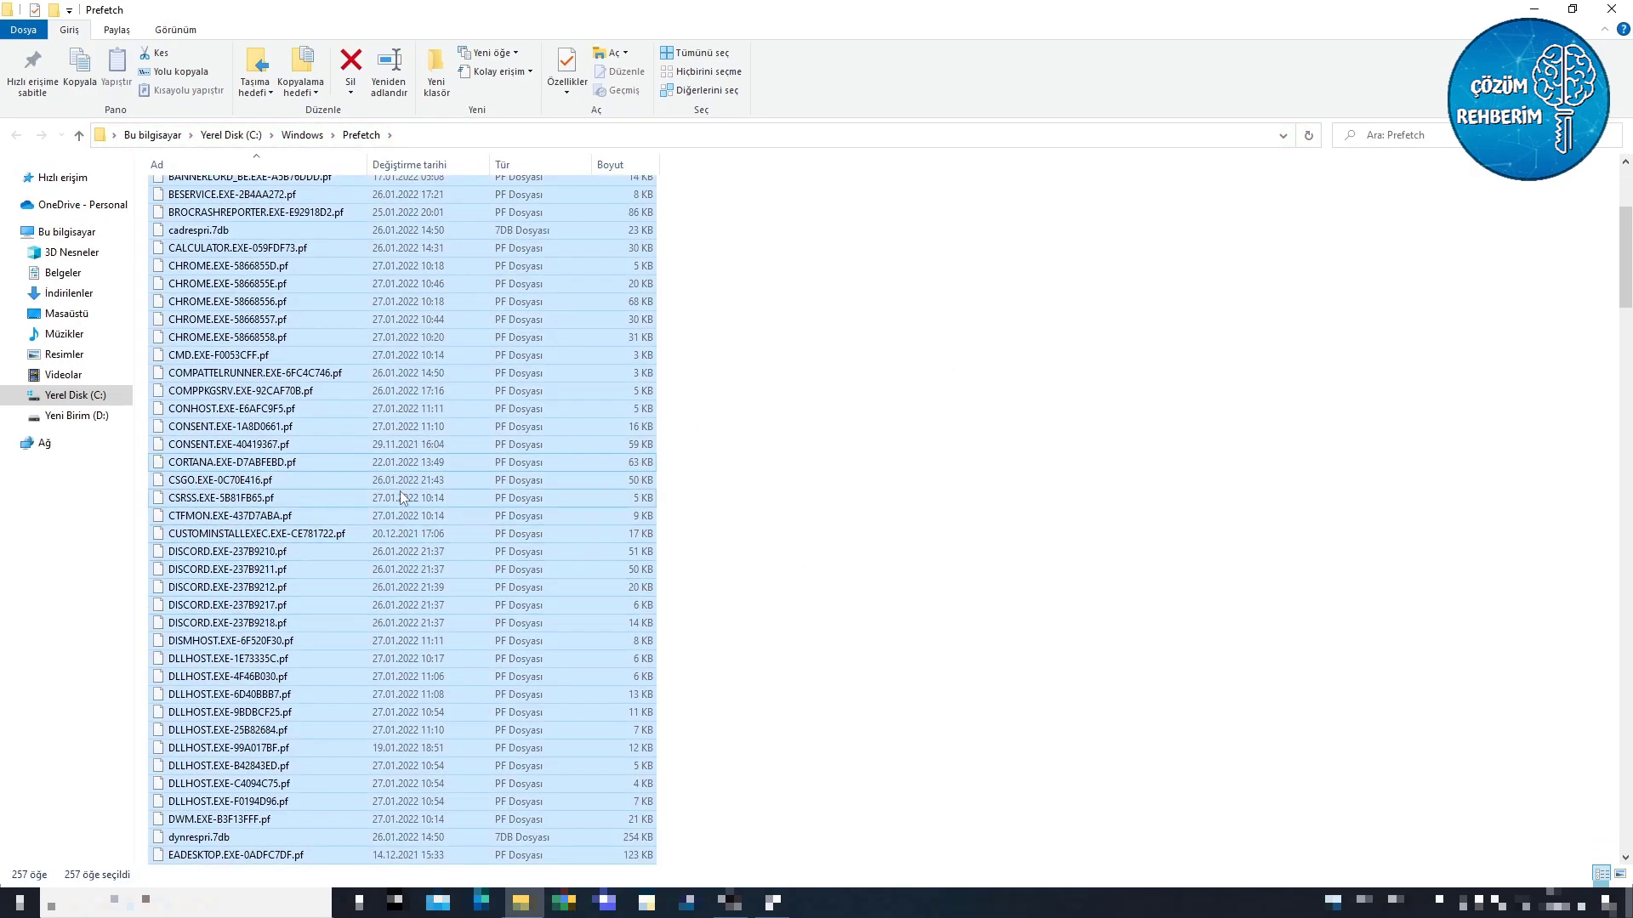
{"action": "key", "text": "Delete"}
{"action": "left_click", "coordinate": [442, 392]}
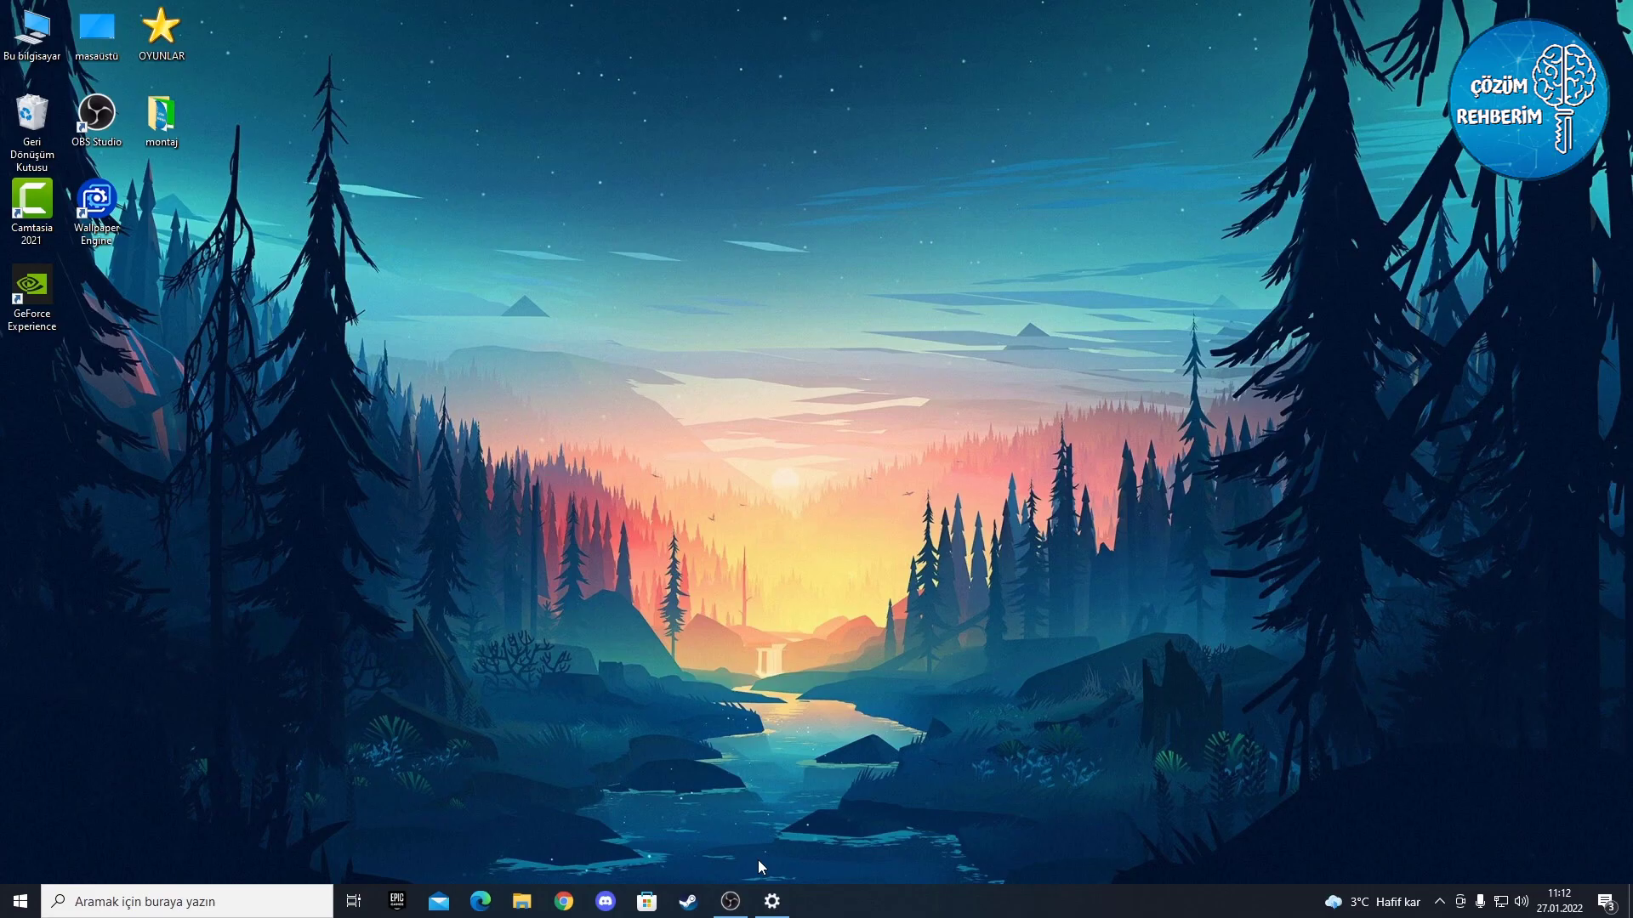
Empty the Recycle Bin, permanently deleting all of its items
{"action": "right_click", "coordinate": [20, 176]}
{"action": "left_click", "coordinate": [51, 165]}
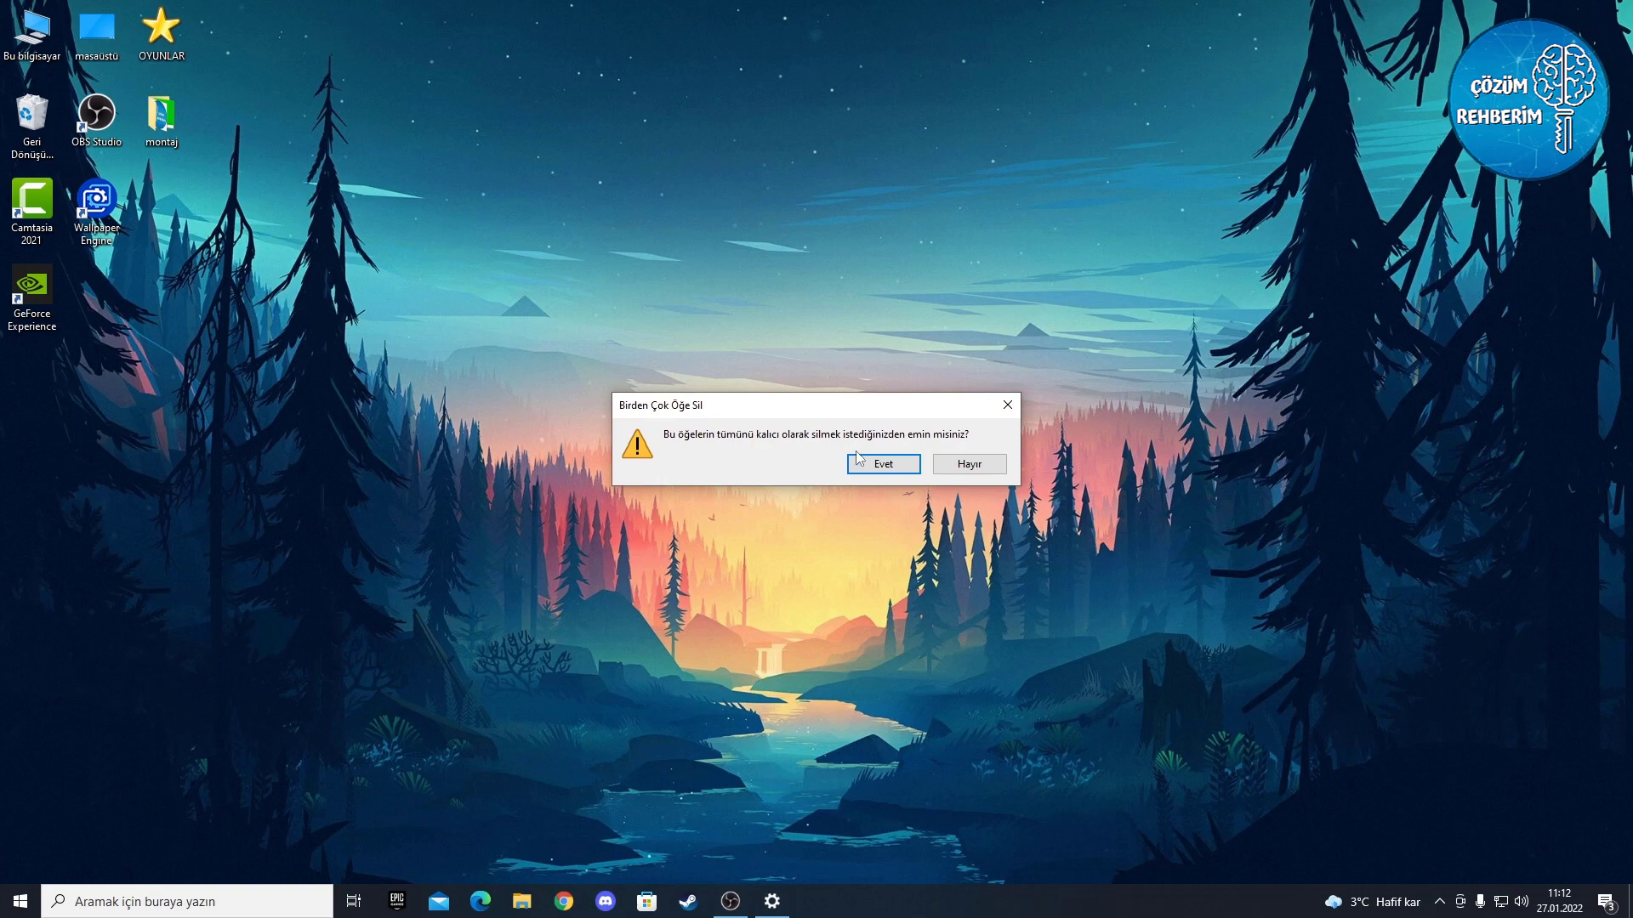
{"action": "left_click", "coordinate": [885, 465]}
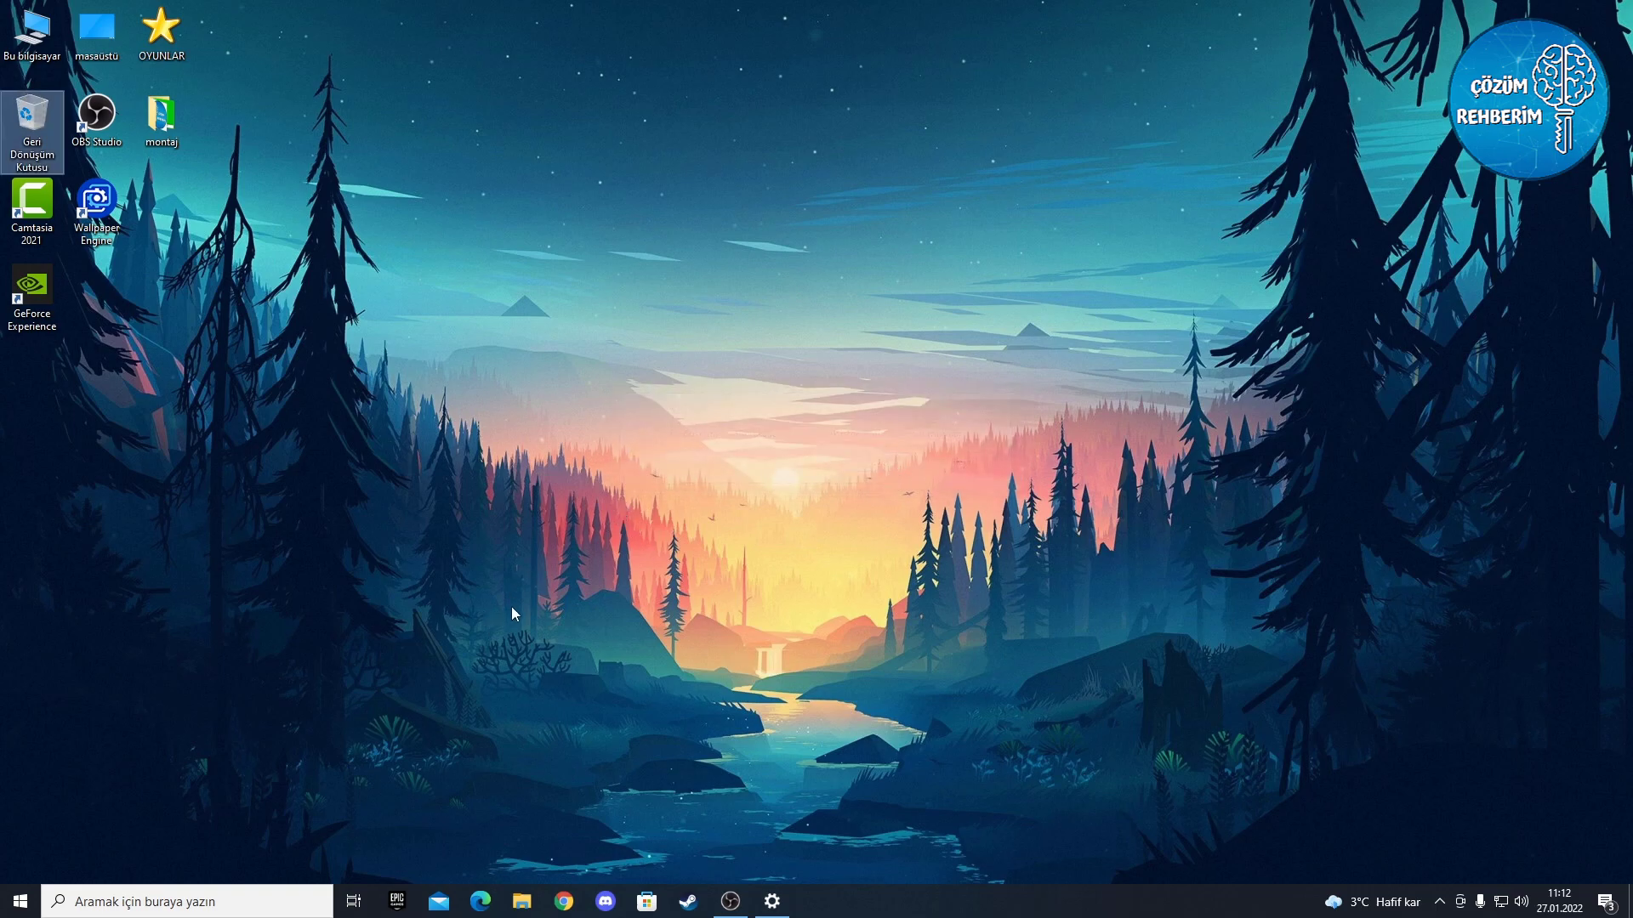
Search Windows for "oyun çu", open the Xbox Game Bar settings, disable opening it with the controller button and close Settings
{"action": "left_click", "coordinate": [239, 901]}
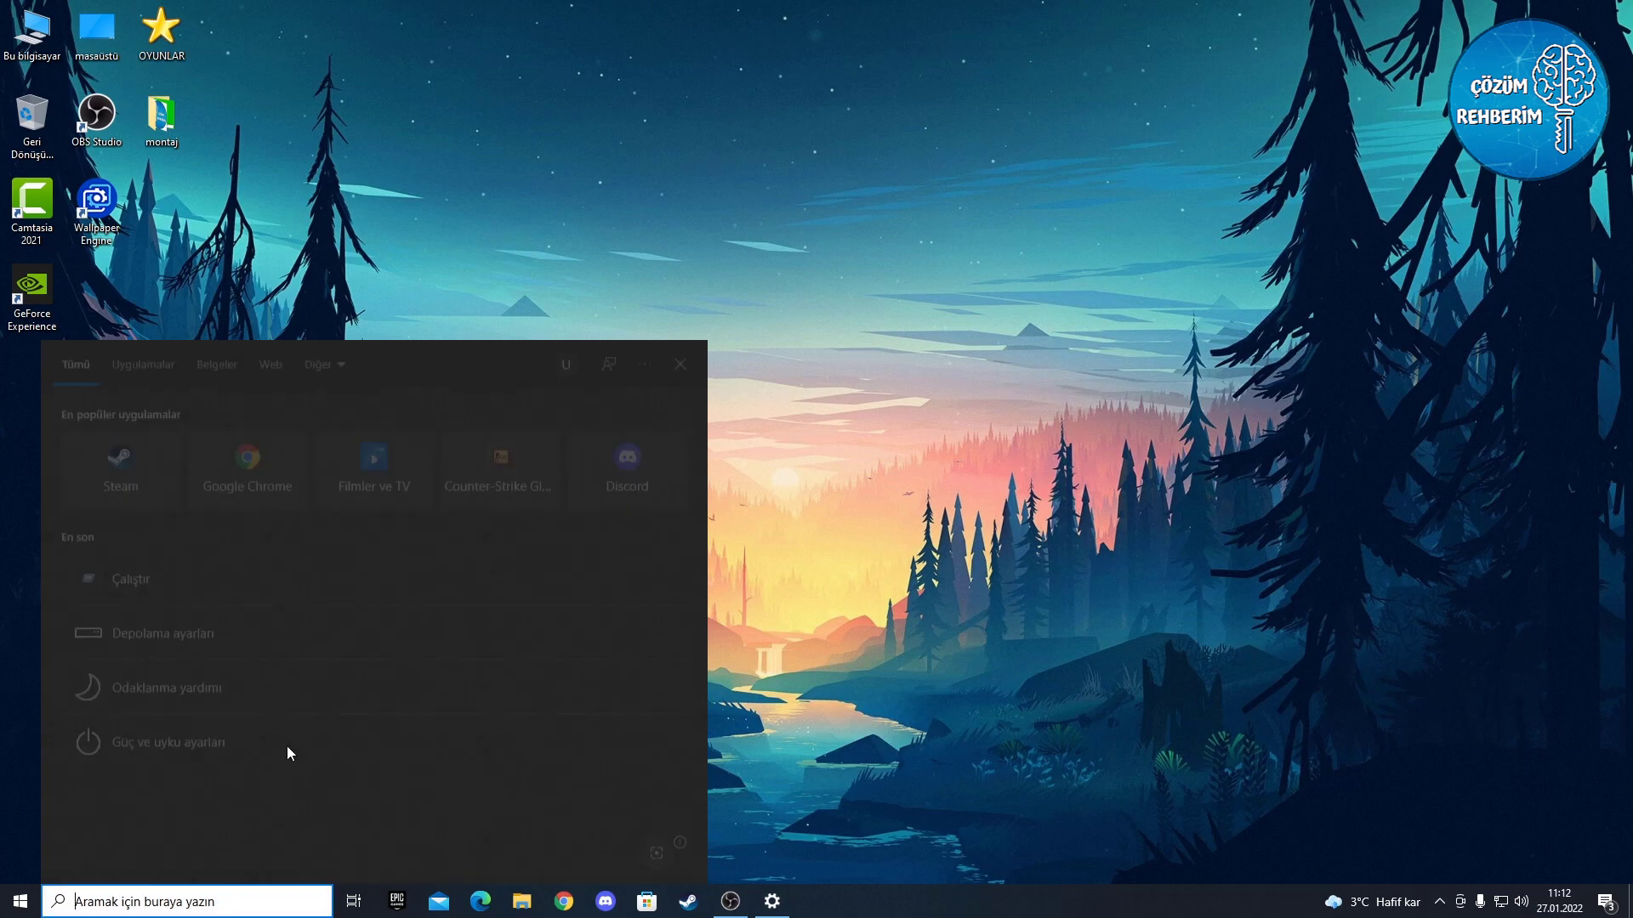
{"action": "type", "text": "oyun"}
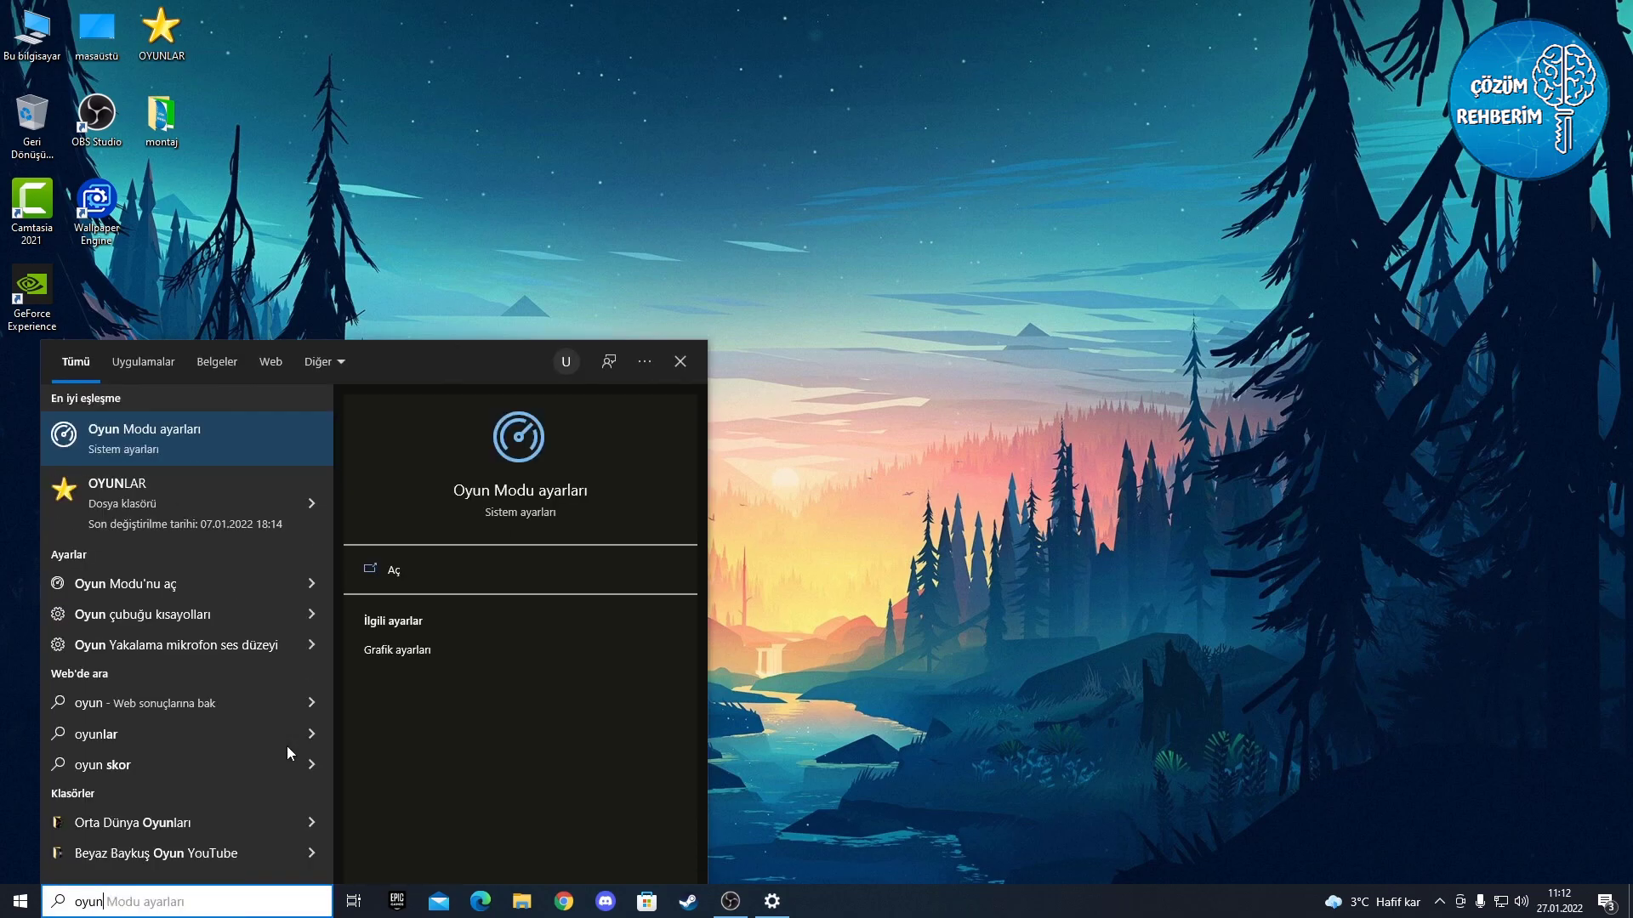
{"action": "type", "text": " çu"}
{"action": "left_click", "coordinate": [172, 421]}
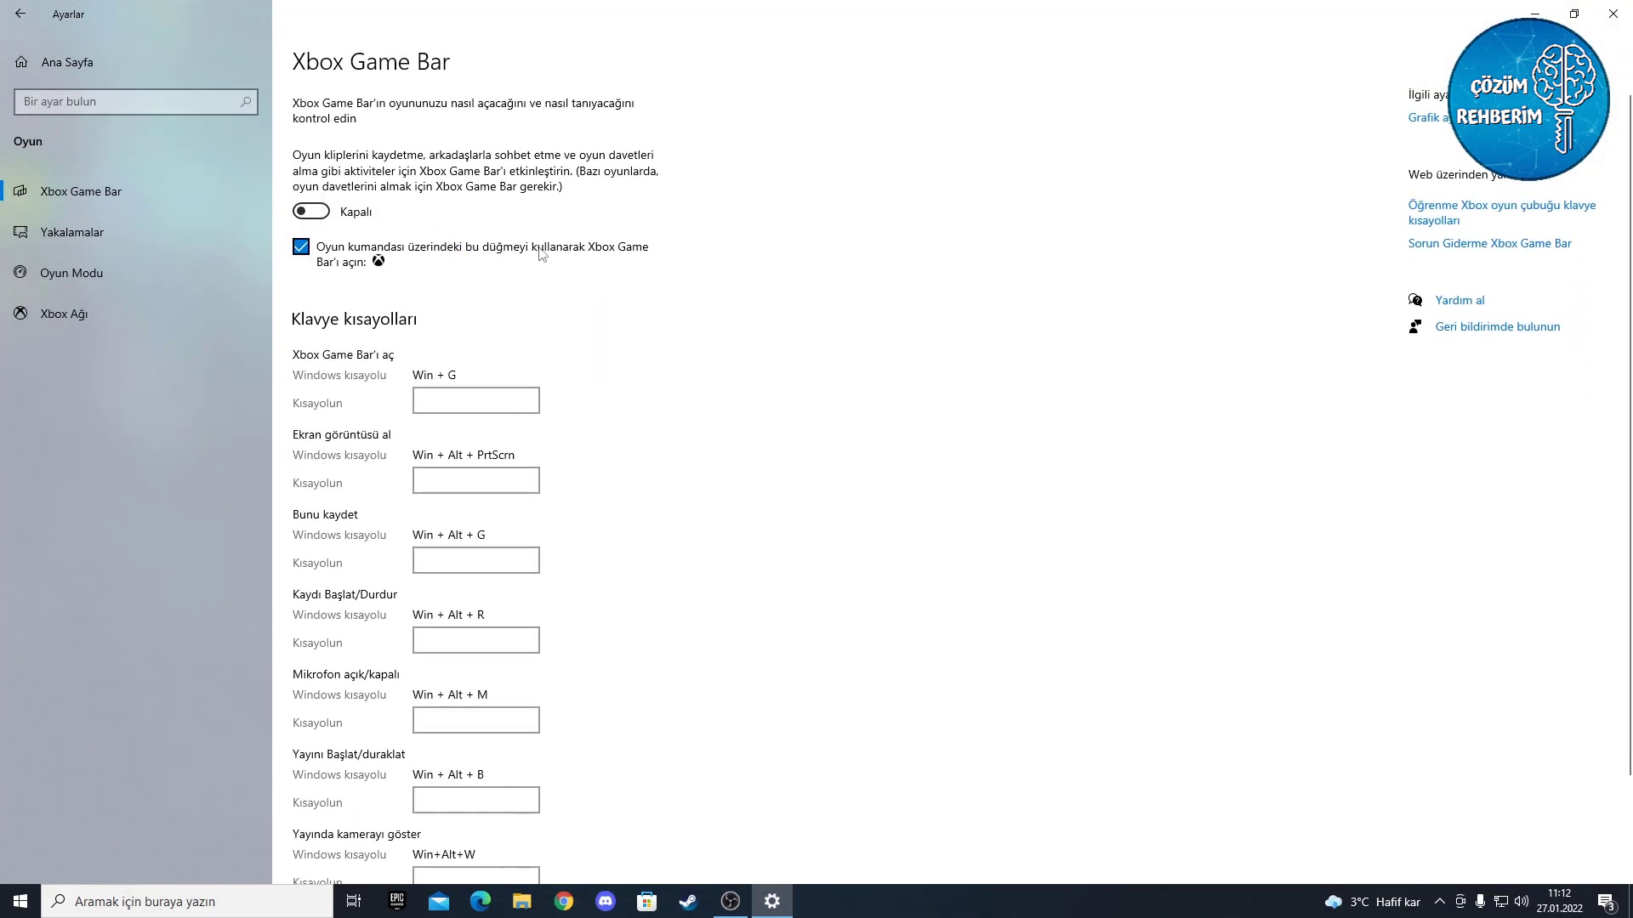
{"action": "left_click", "coordinate": [387, 256]}
{"action": "scroll", "coordinate": [663, 510], "scroll_direction": "down", "scroll_amount": 2}
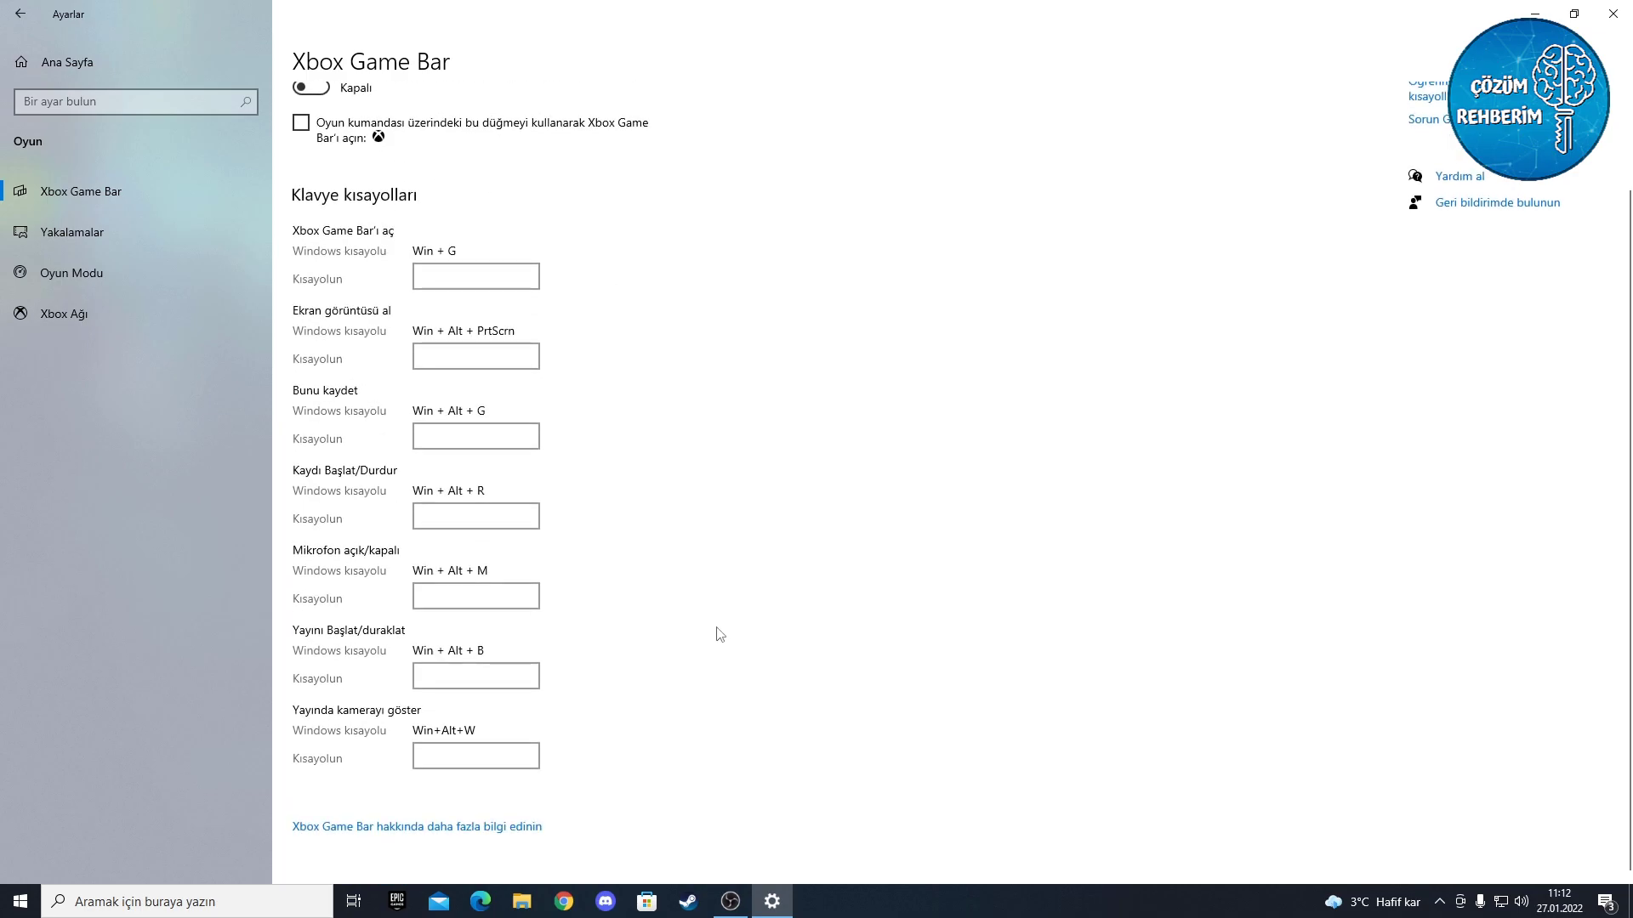
{"action": "scroll", "coordinate": [688, 630], "scroll_direction": "up", "scroll_amount": 2}
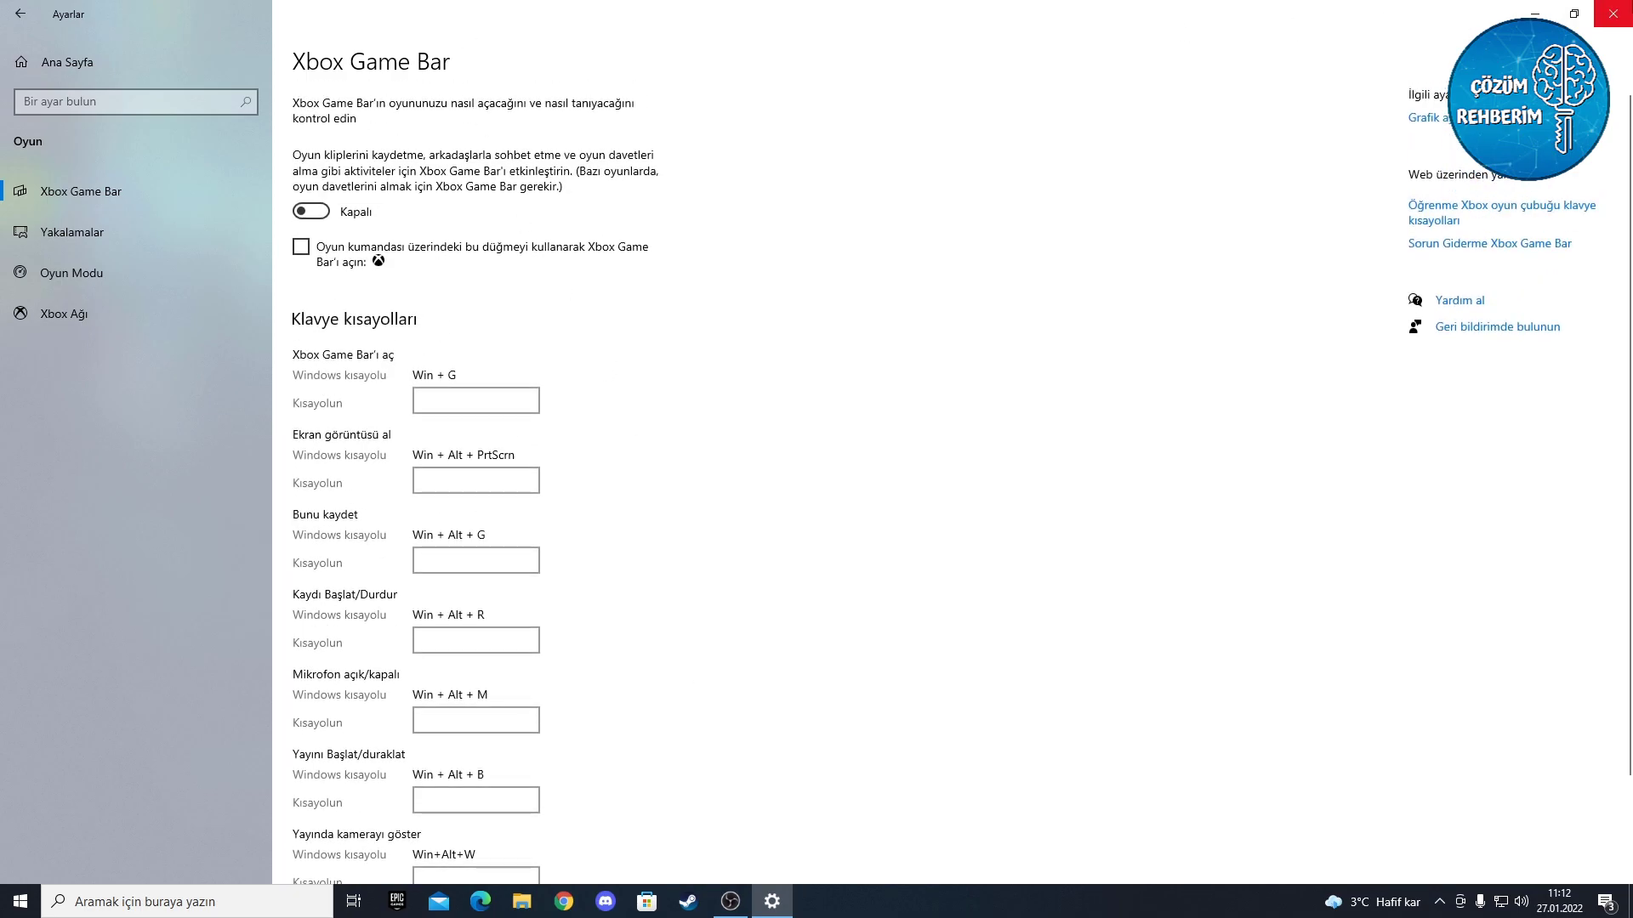
{"action": "left_click", "coordinate": [1612, 14]}
{"action": "left_click", "coordinate": [187, 901]}
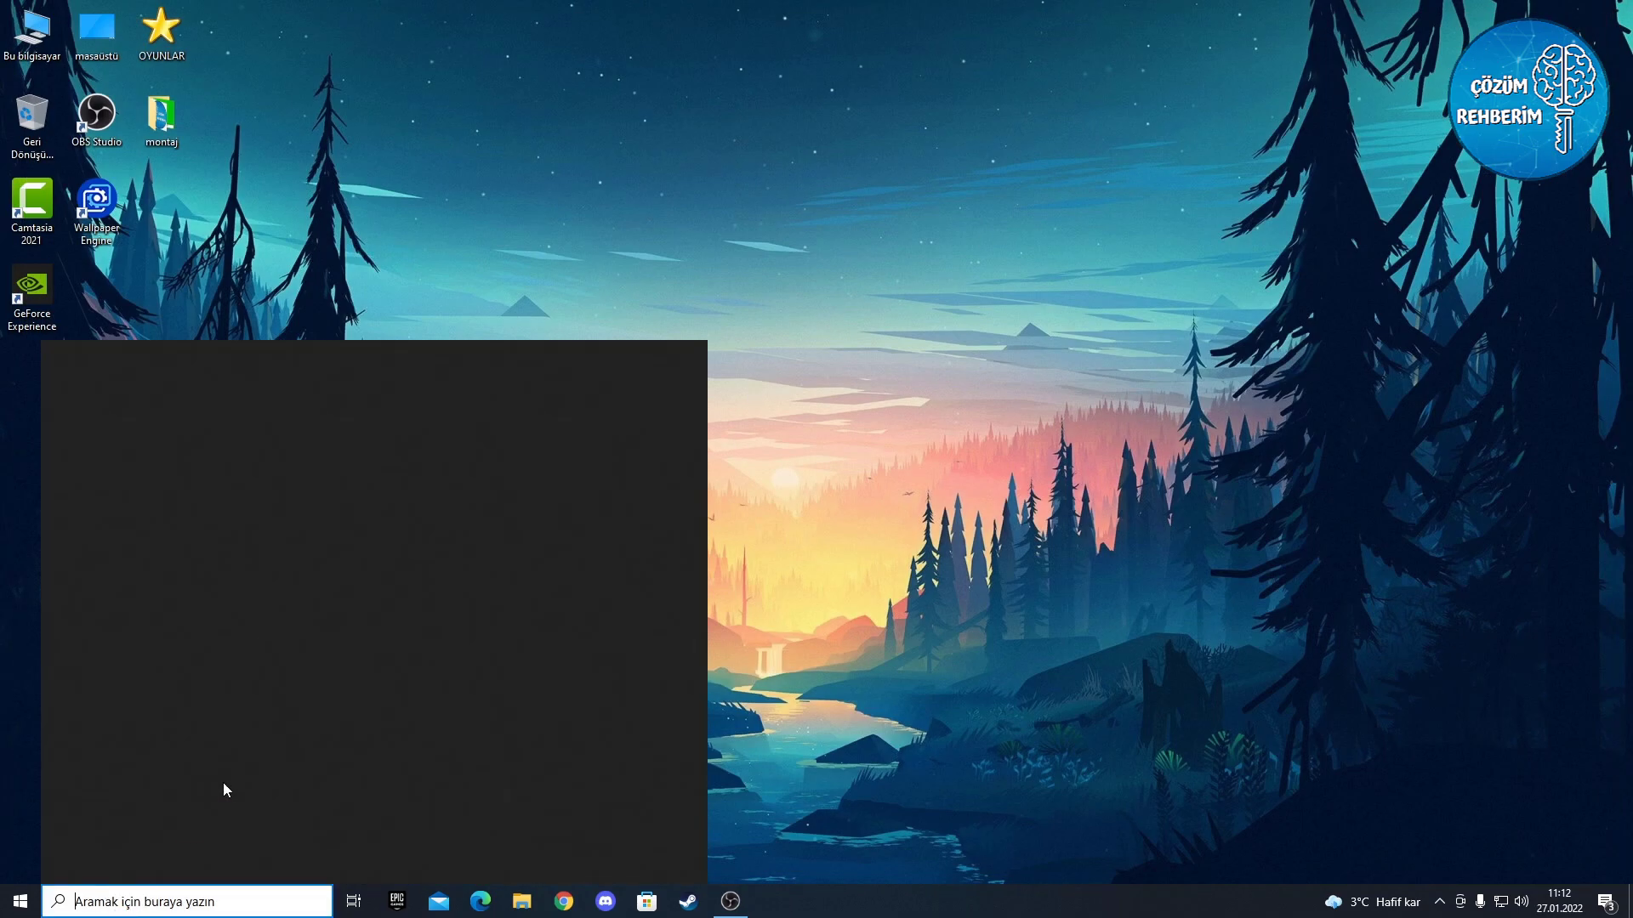
{"action": "type", "text": "gizli"}
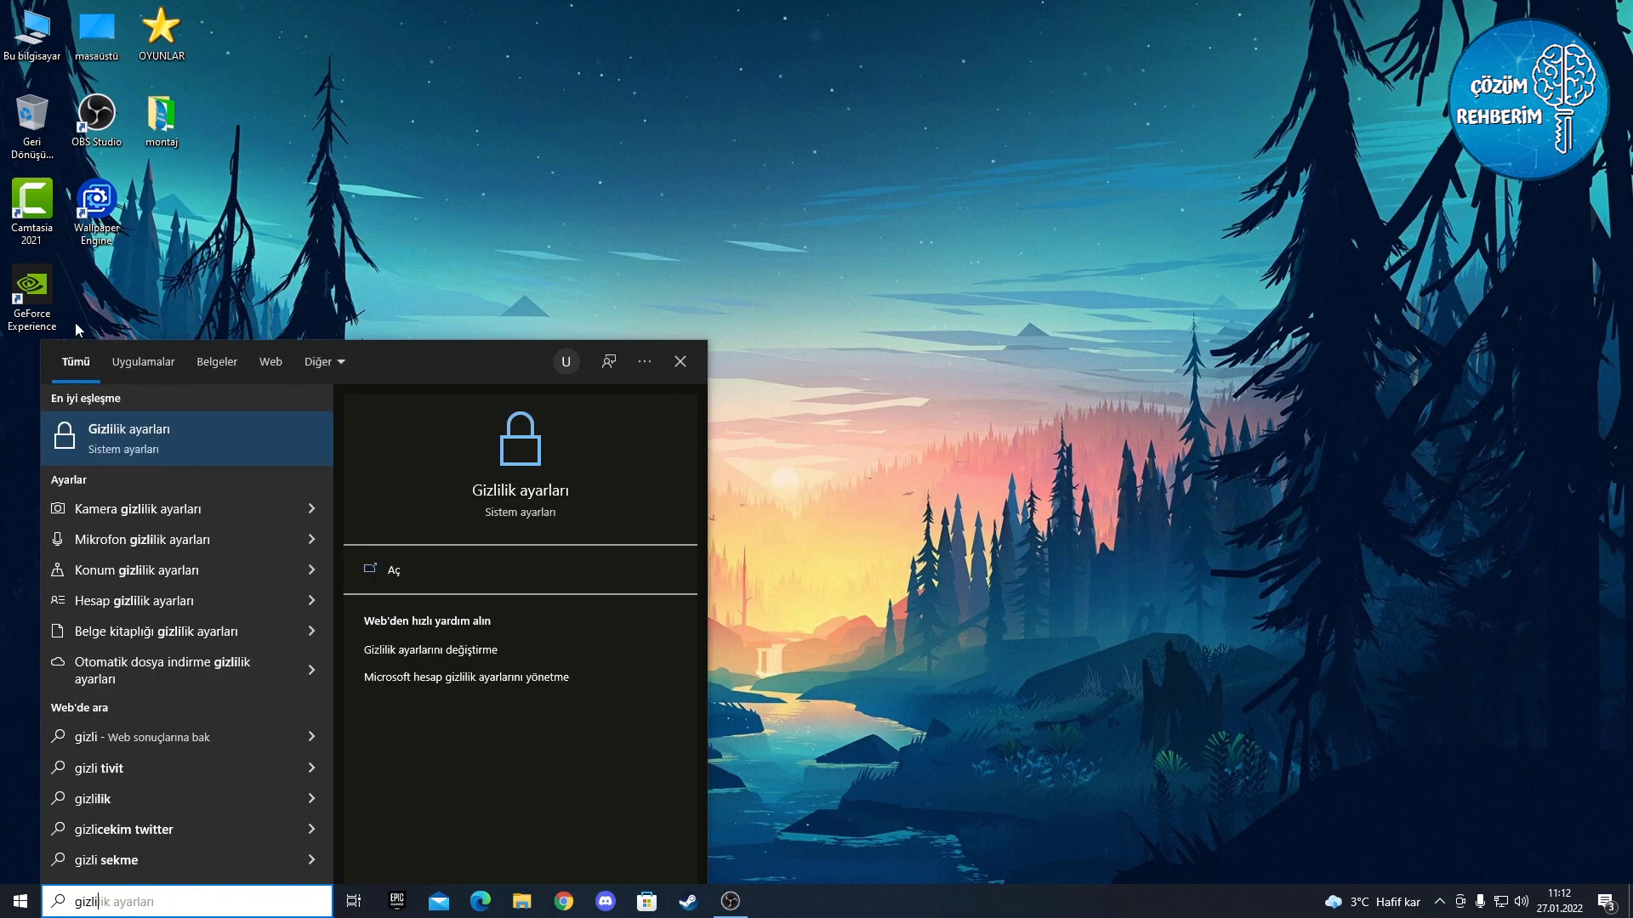
{"action": "left_click", "coordinate": [169, 447]}
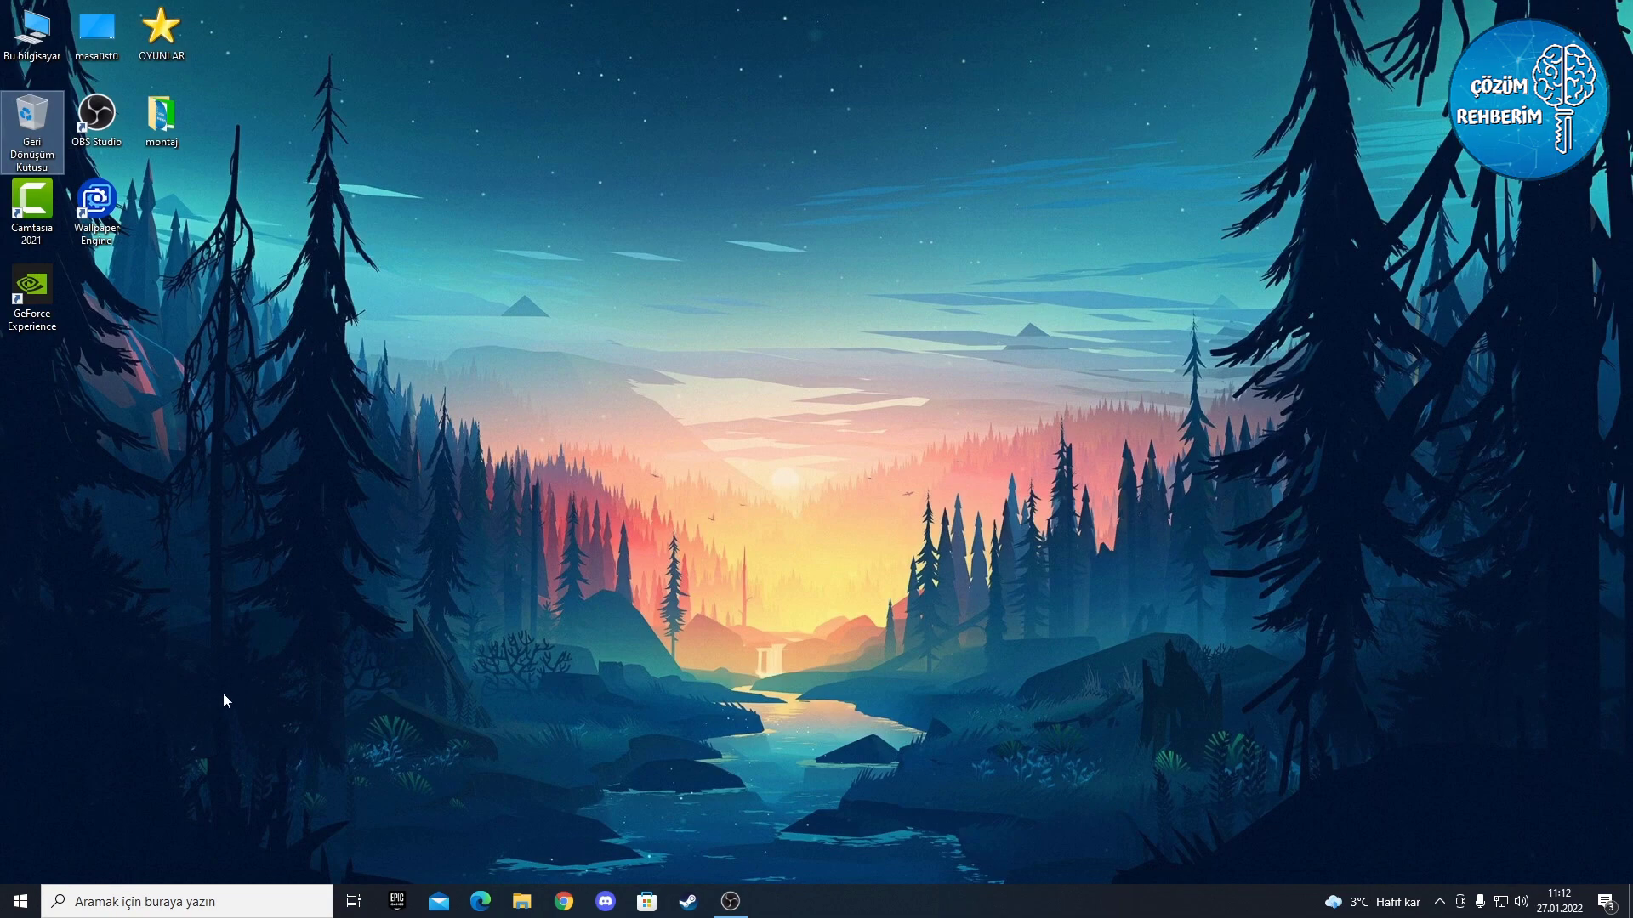
Open the privacy settings (Gizlilik ayarları) and turn off all four privacy options on the Genel page
{"action": "left_click", "coordinate": [189, 901]}
{"action": "type", "text": "giz"}
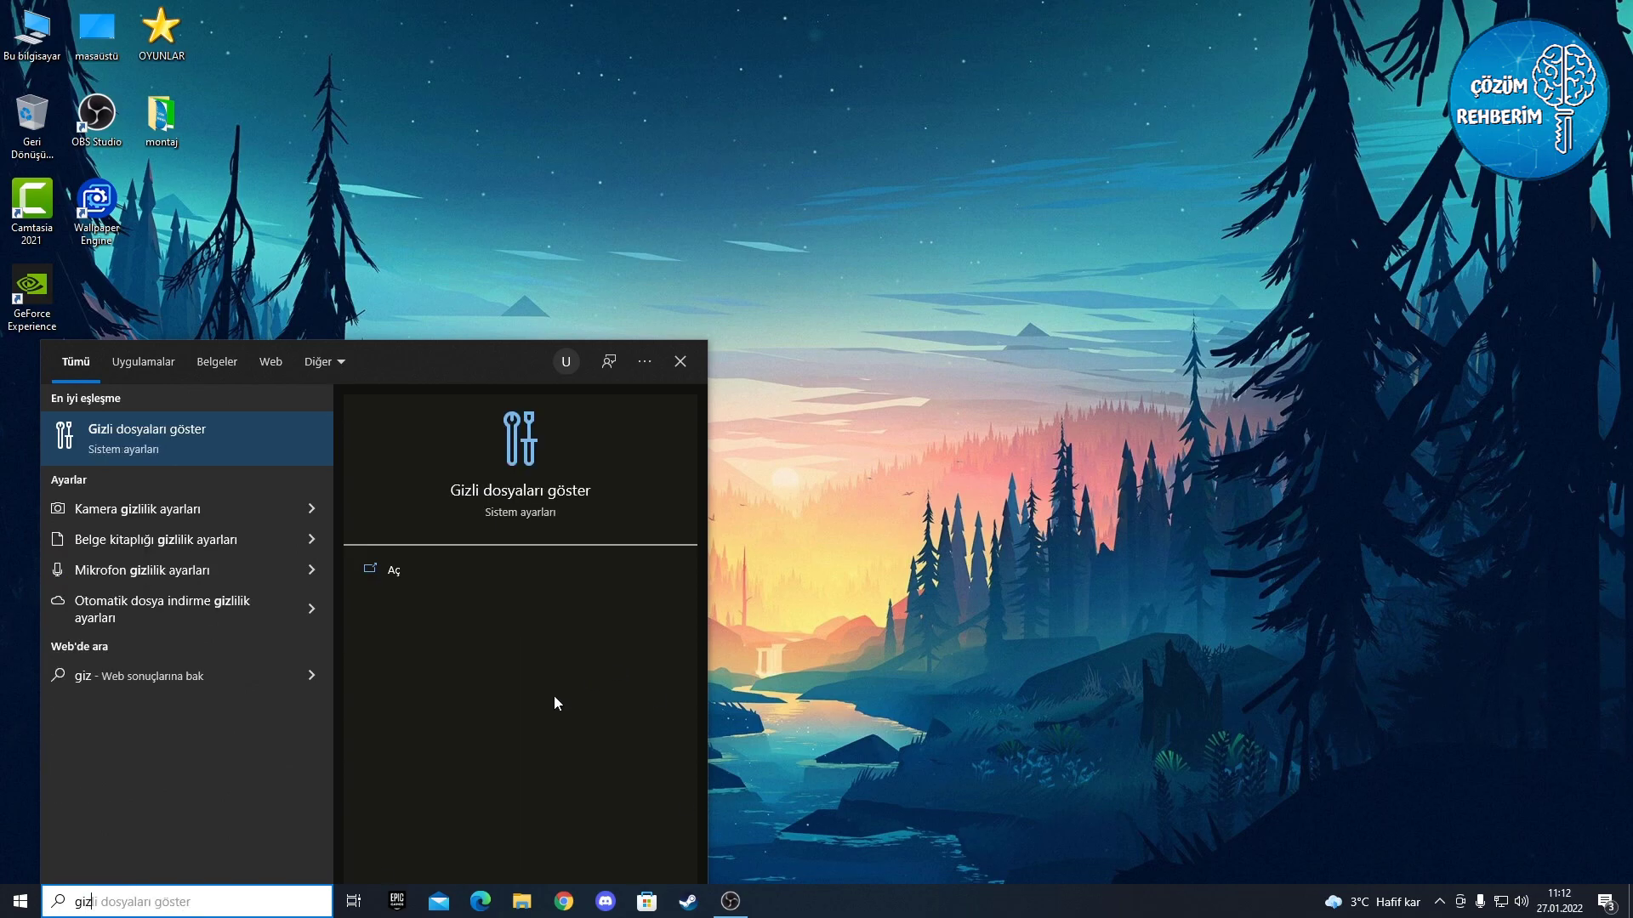
{"action": "type", "text": "lili"}
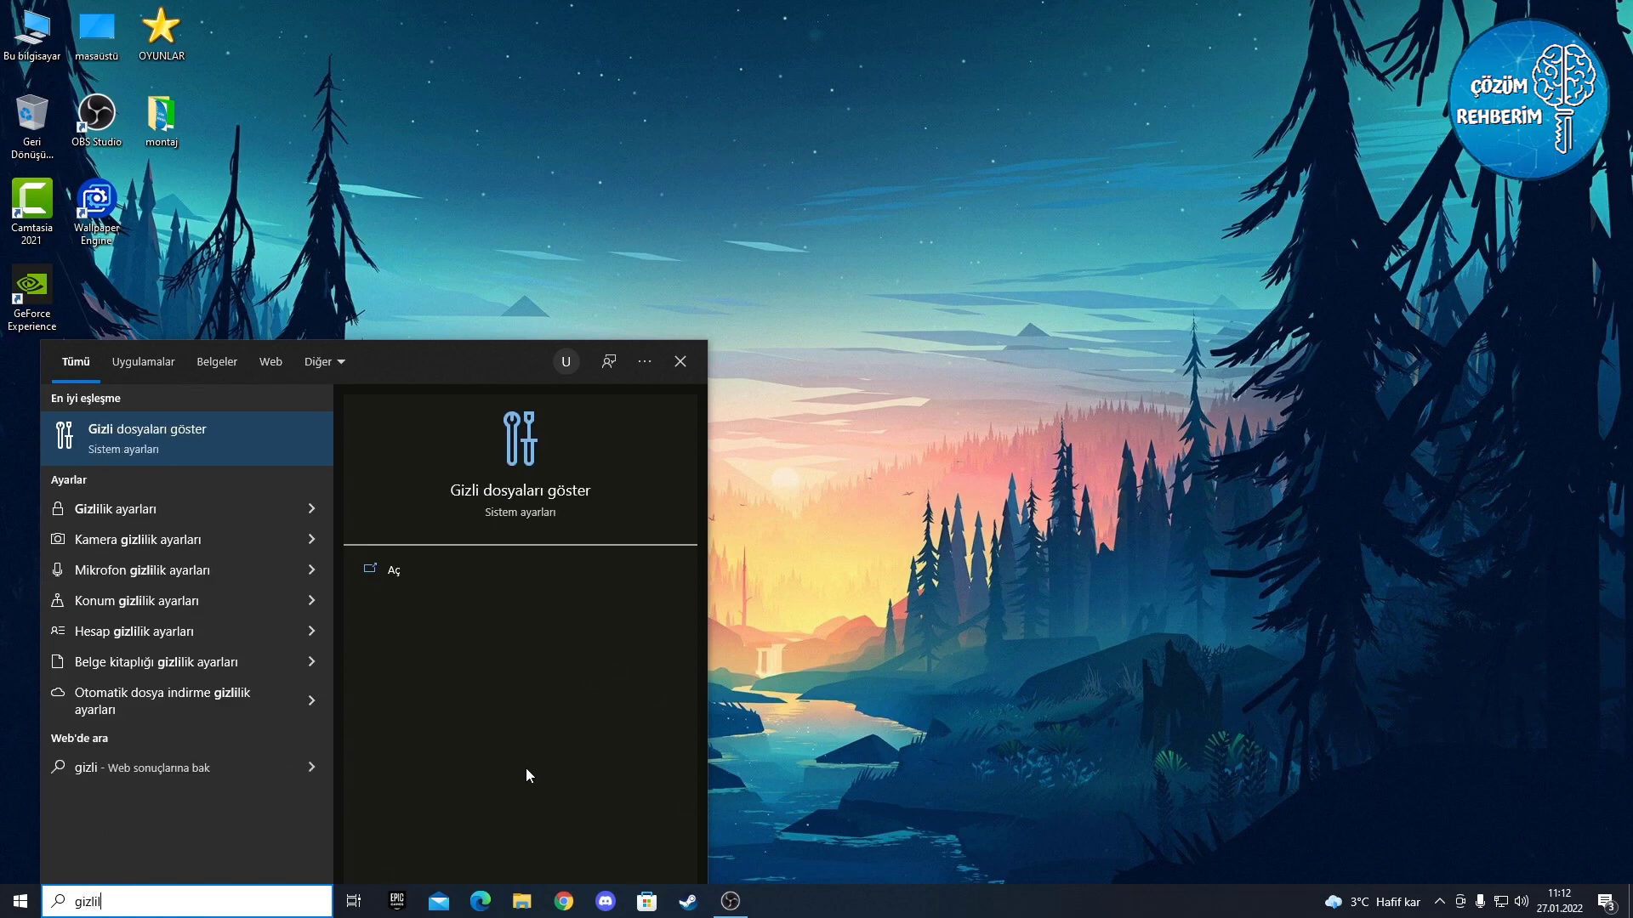
{"action": "left_click", "coordinate": [279, 446]}
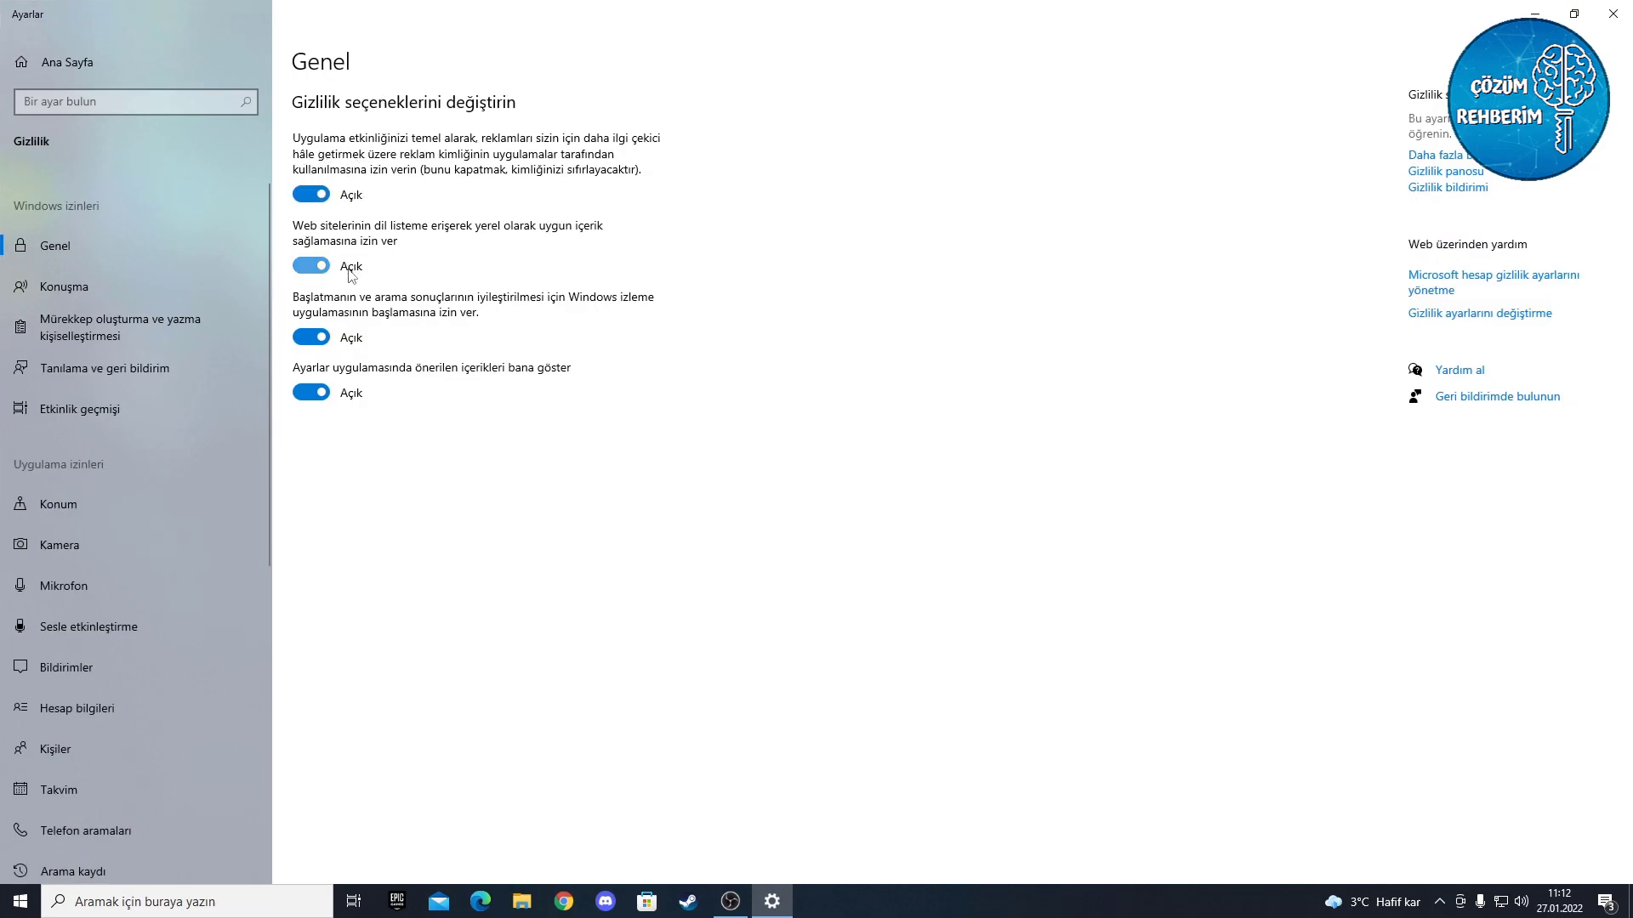
{"action": "left_click", "coordinate": [312, 194]}
{"action": "left_click", "coordinate": [311, 265]}
{"action": "left_click", "coordinate": [311, 337]}
{"action": "left_click", "coordinate": [315, 392]}
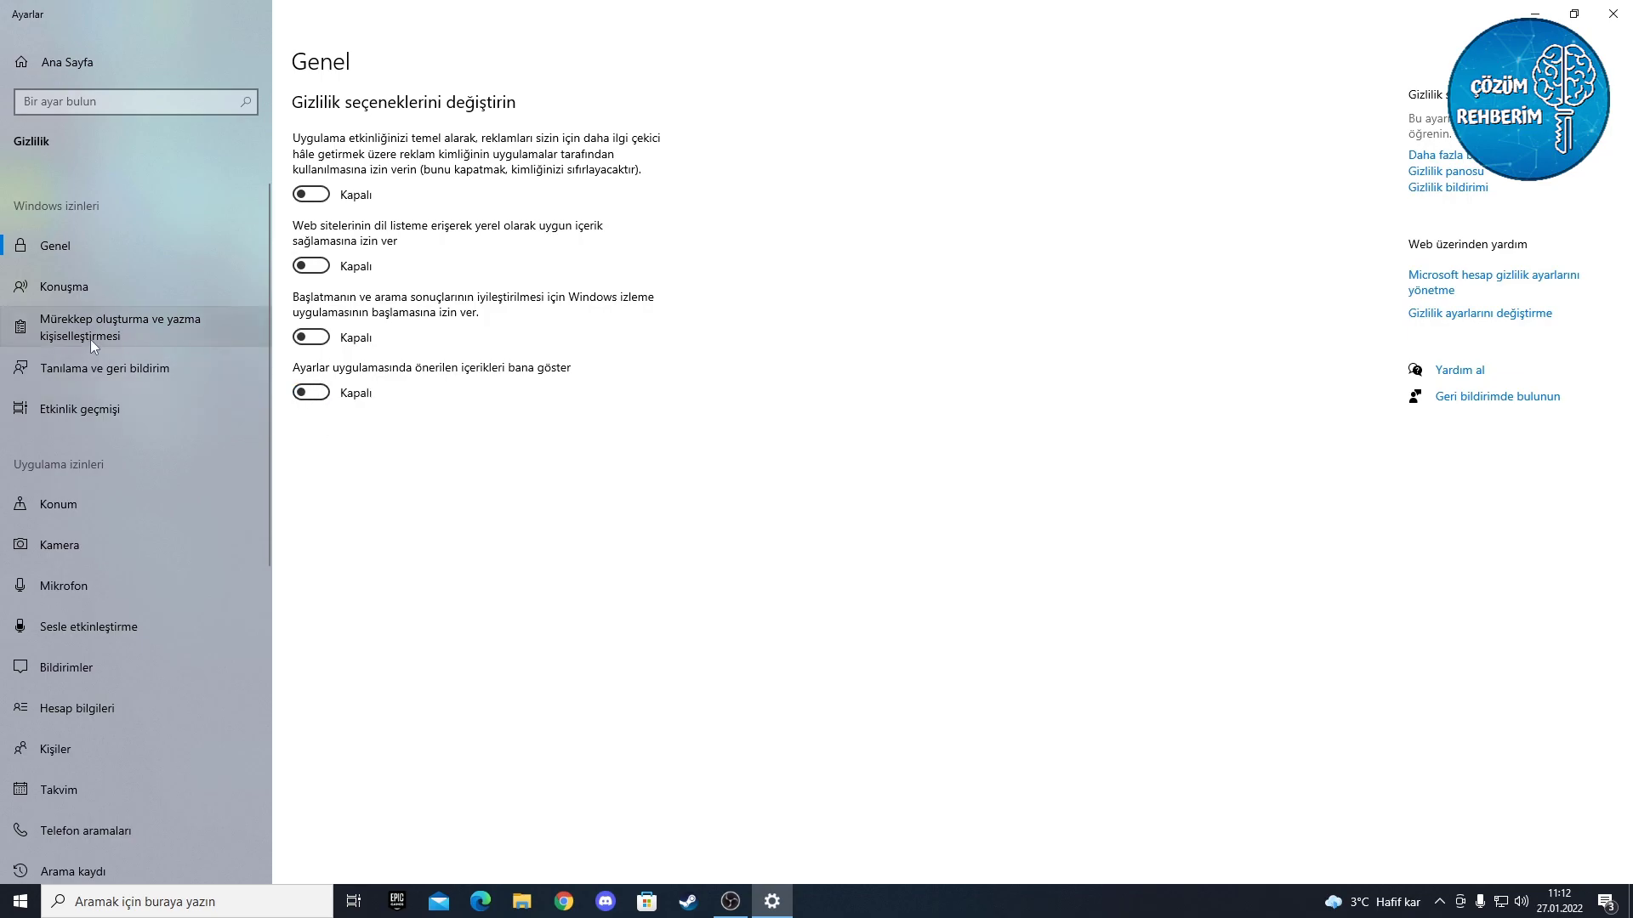
Turn off Mürekkep oluşturma ve yazma kişiselleştirmesi, then view the Etkinlik geçmişi page and close Settings
{"action": "left_click", "coordinate": [120, 330]}
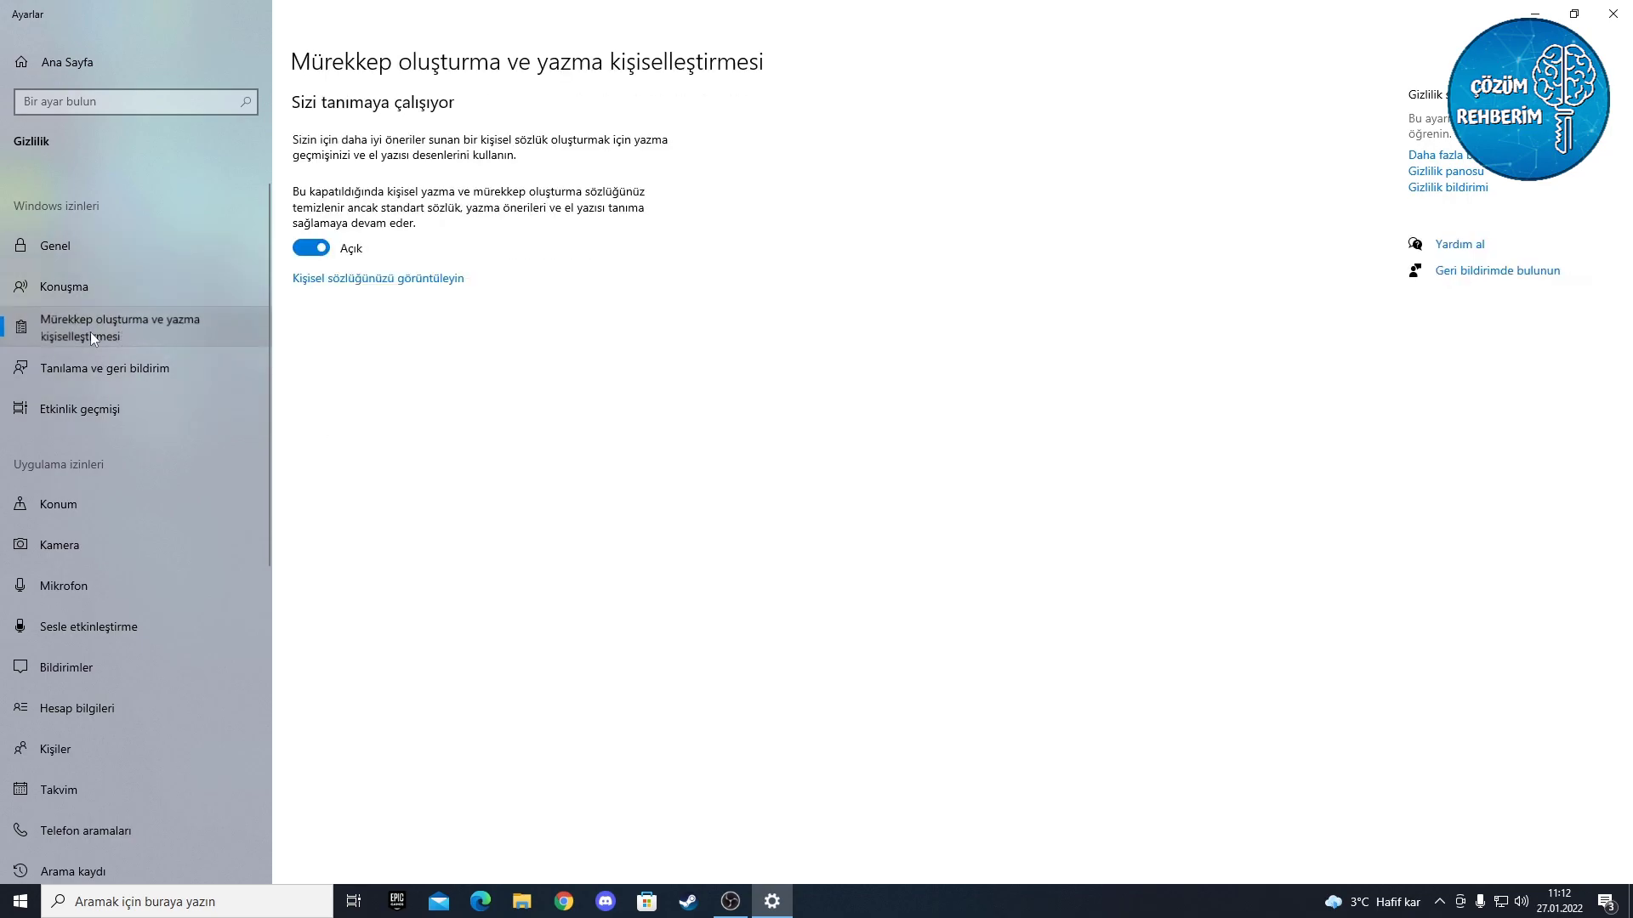
{"action": "left_click", "coordinate": [312, 247]}
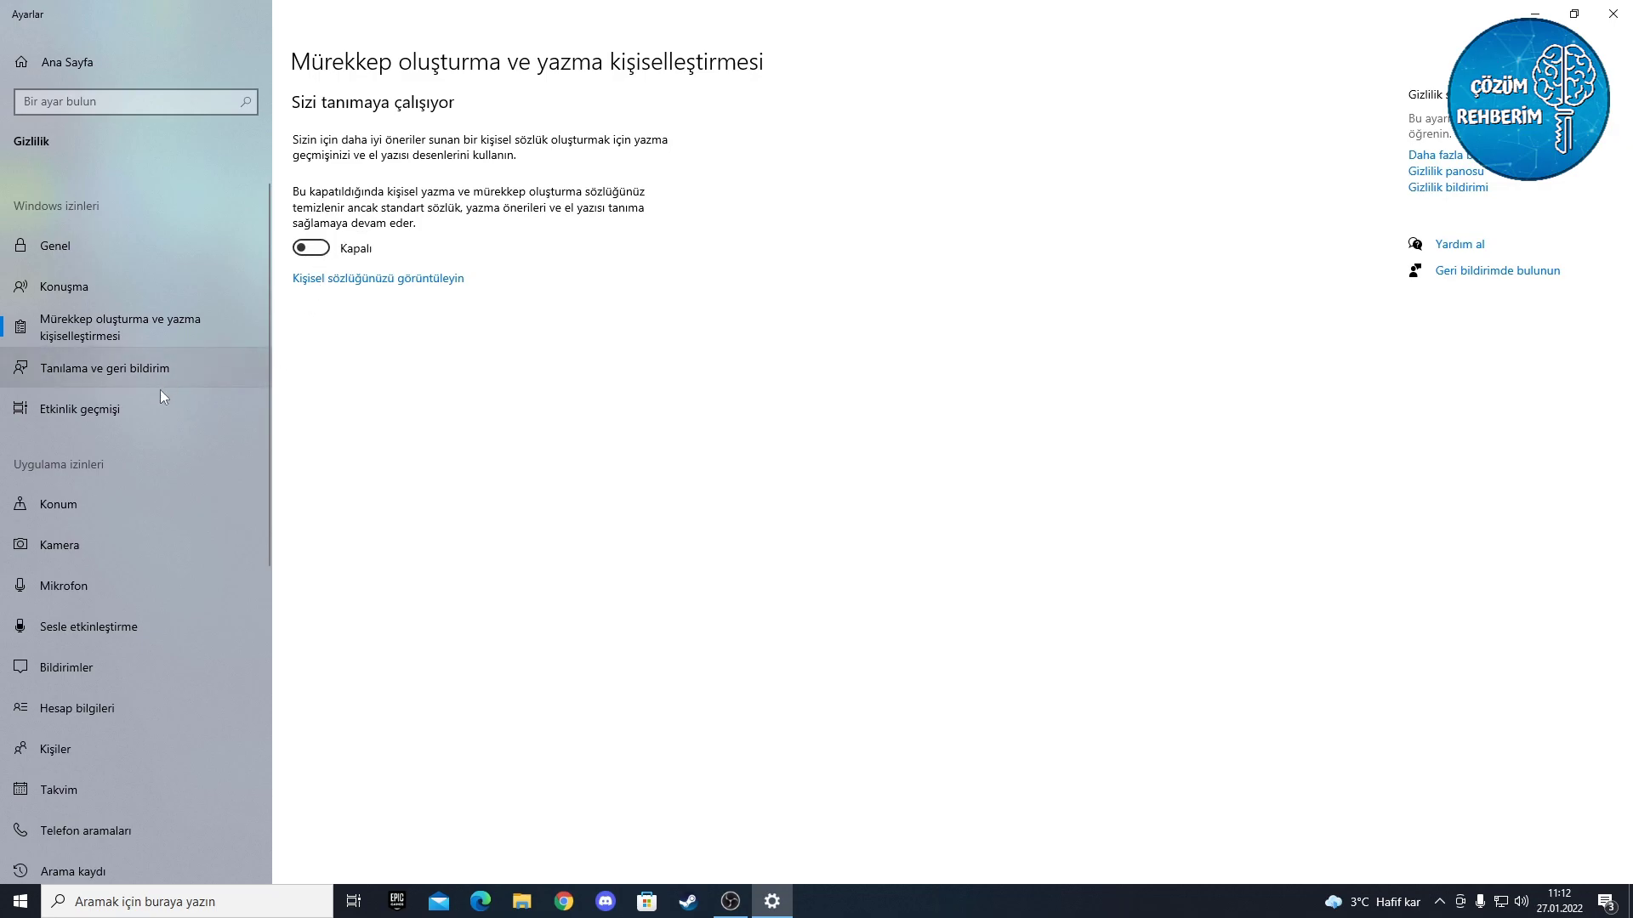
{"action": "left_click", "coordinate": [145, 408]}
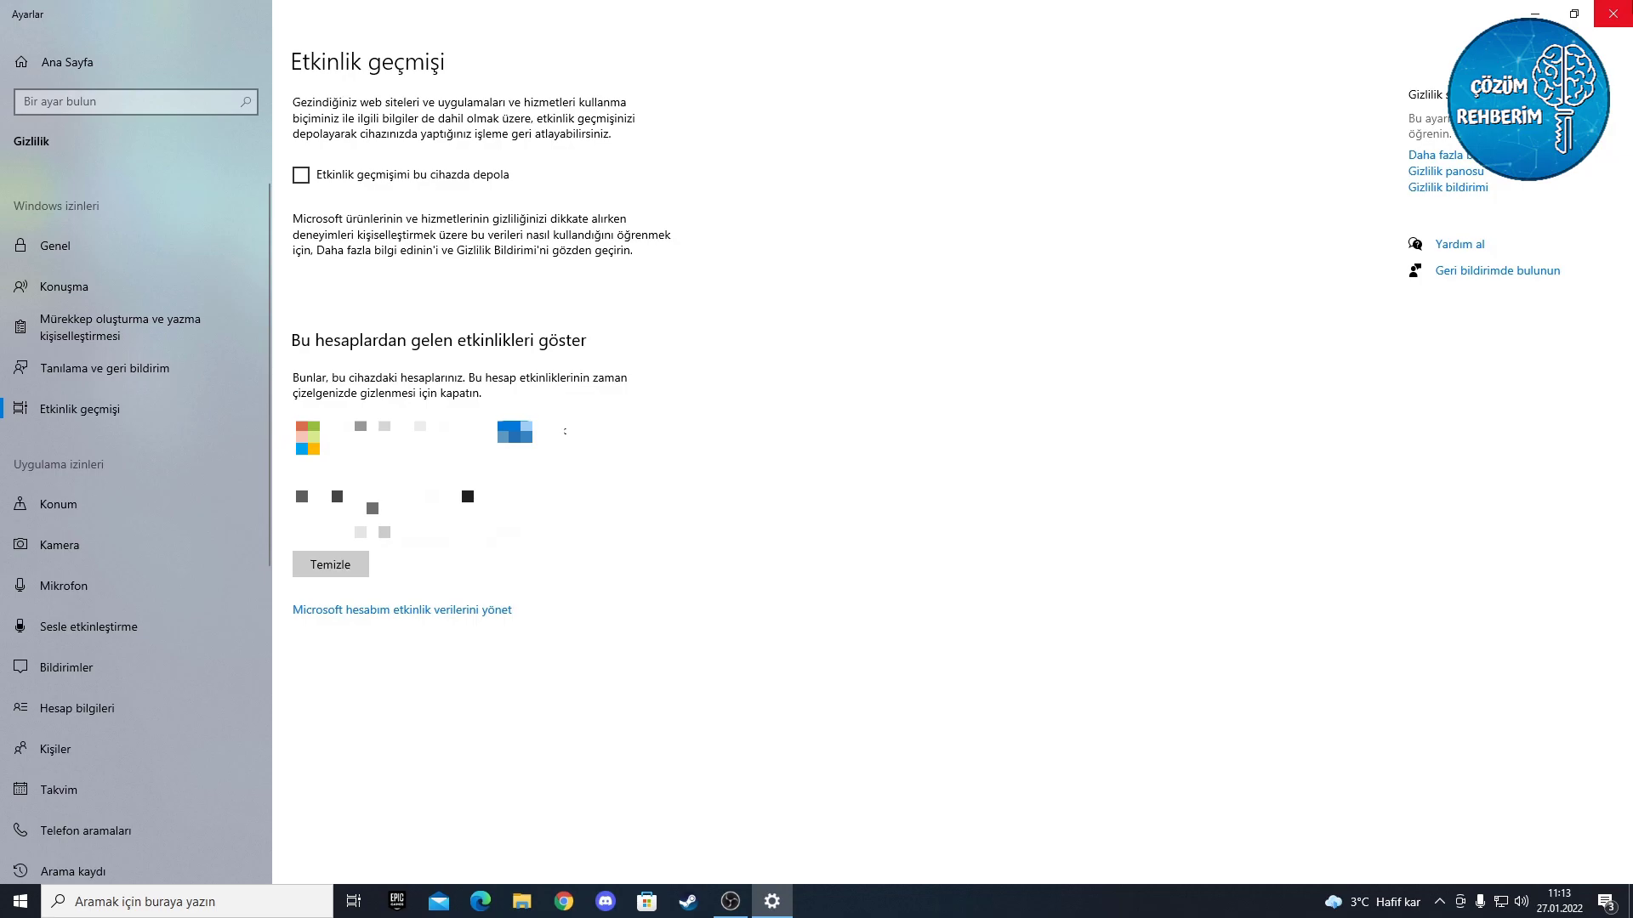
{"action": "left_click", "coordinate": [1612, 14]}
Open Arka plan uygulamaları, turn off permission for apps to run in the background and close Settings
{"action": "left_click", "coordinate": [178, 905]}
{"action": "type", "text": "arka"}
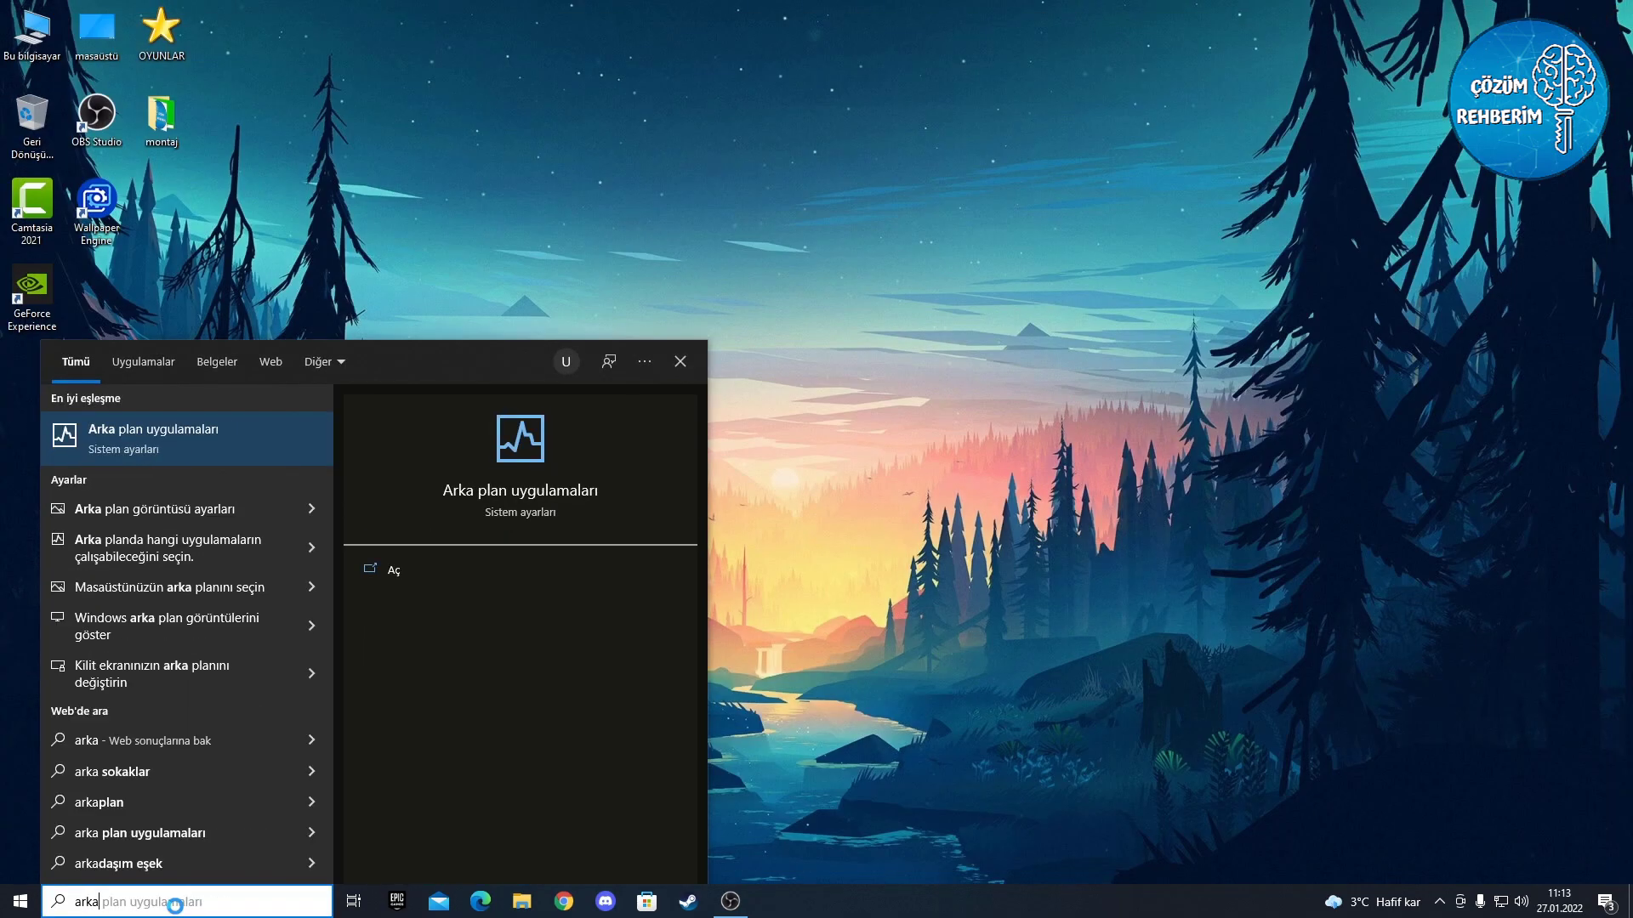
{"action": "left_click", "coordinate": [181, 431]}
{"action": "left_click", "coordinate": [313, 162]}
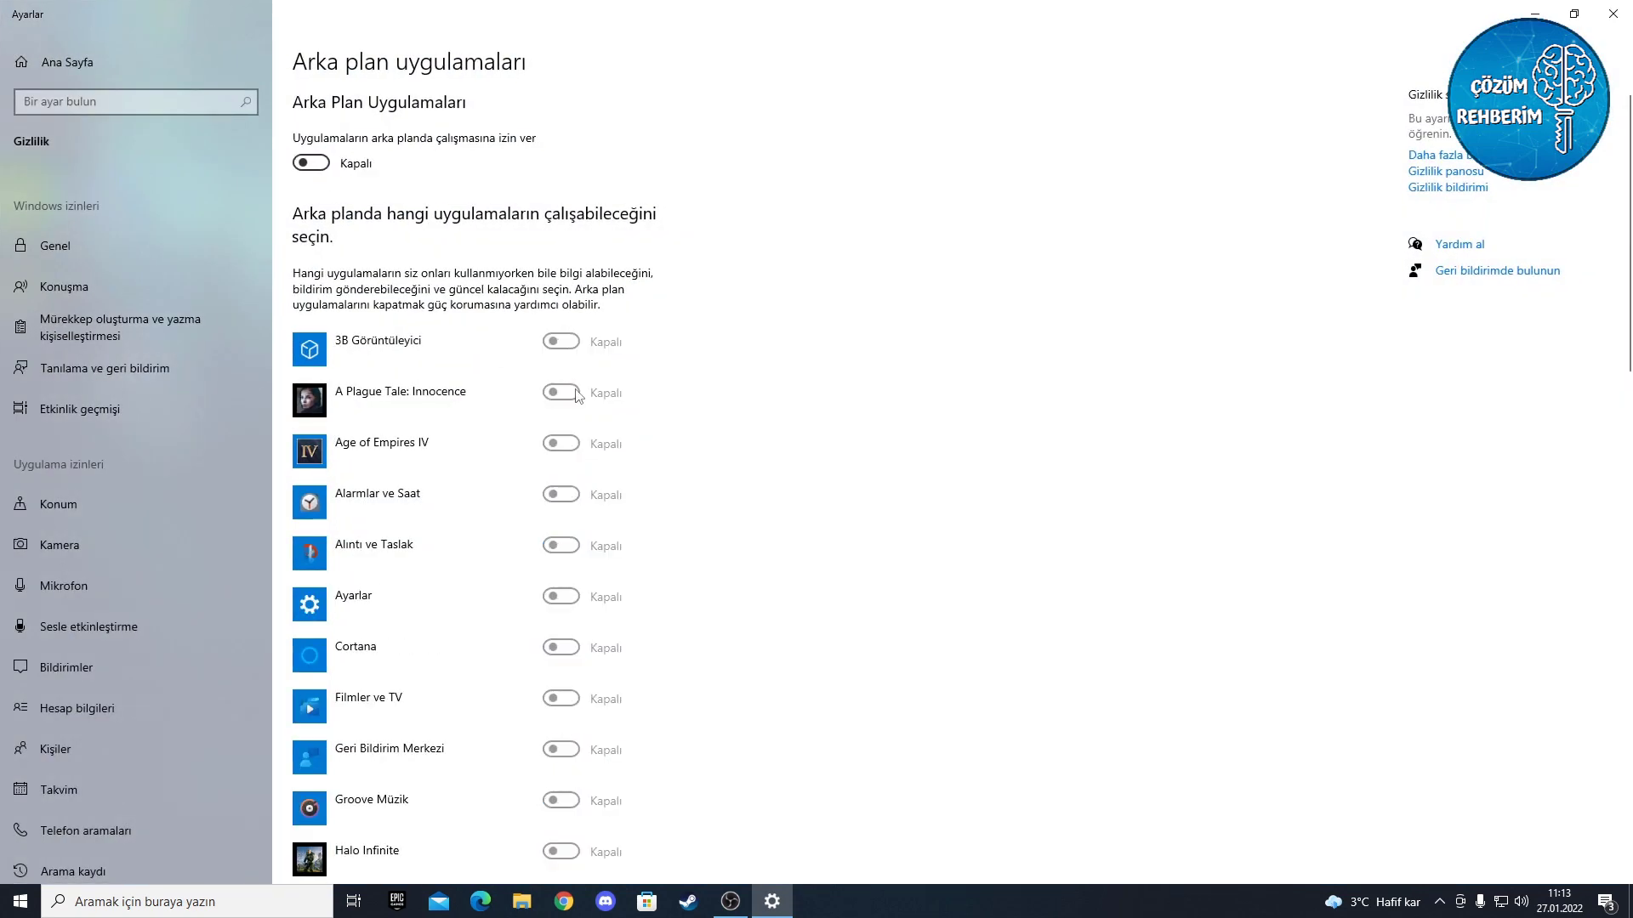
{"action": "scroll", "coordinate": [736, 489], "scroll_direction": "down", "scroll_amount": 15}
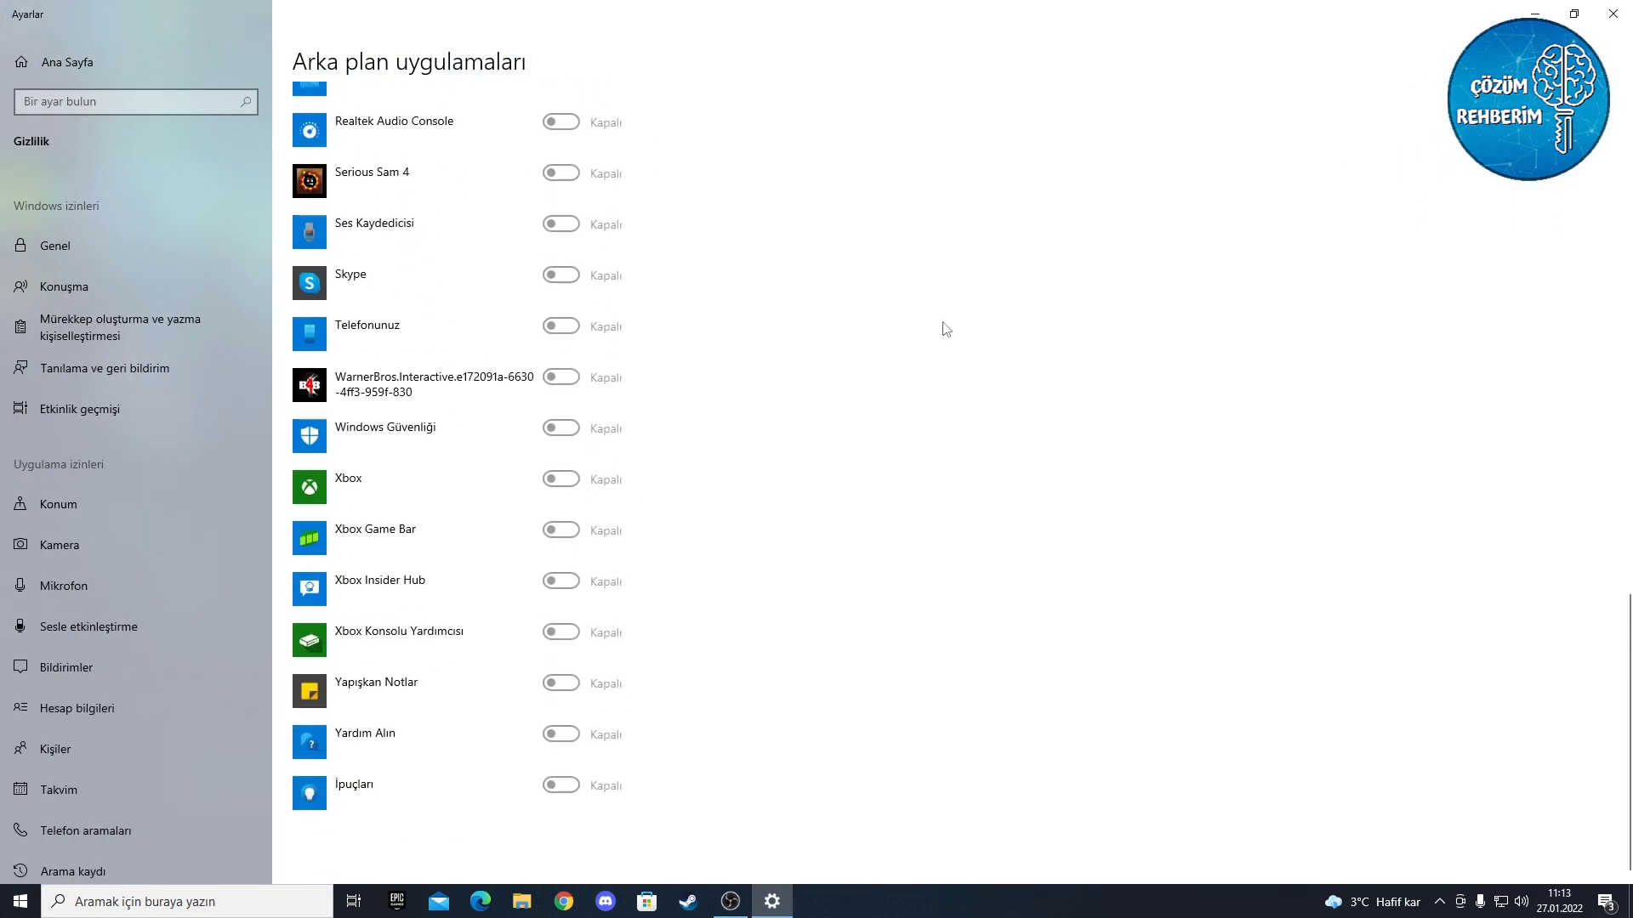
{"action": "left_click", "coordinate": [1626, 9]}
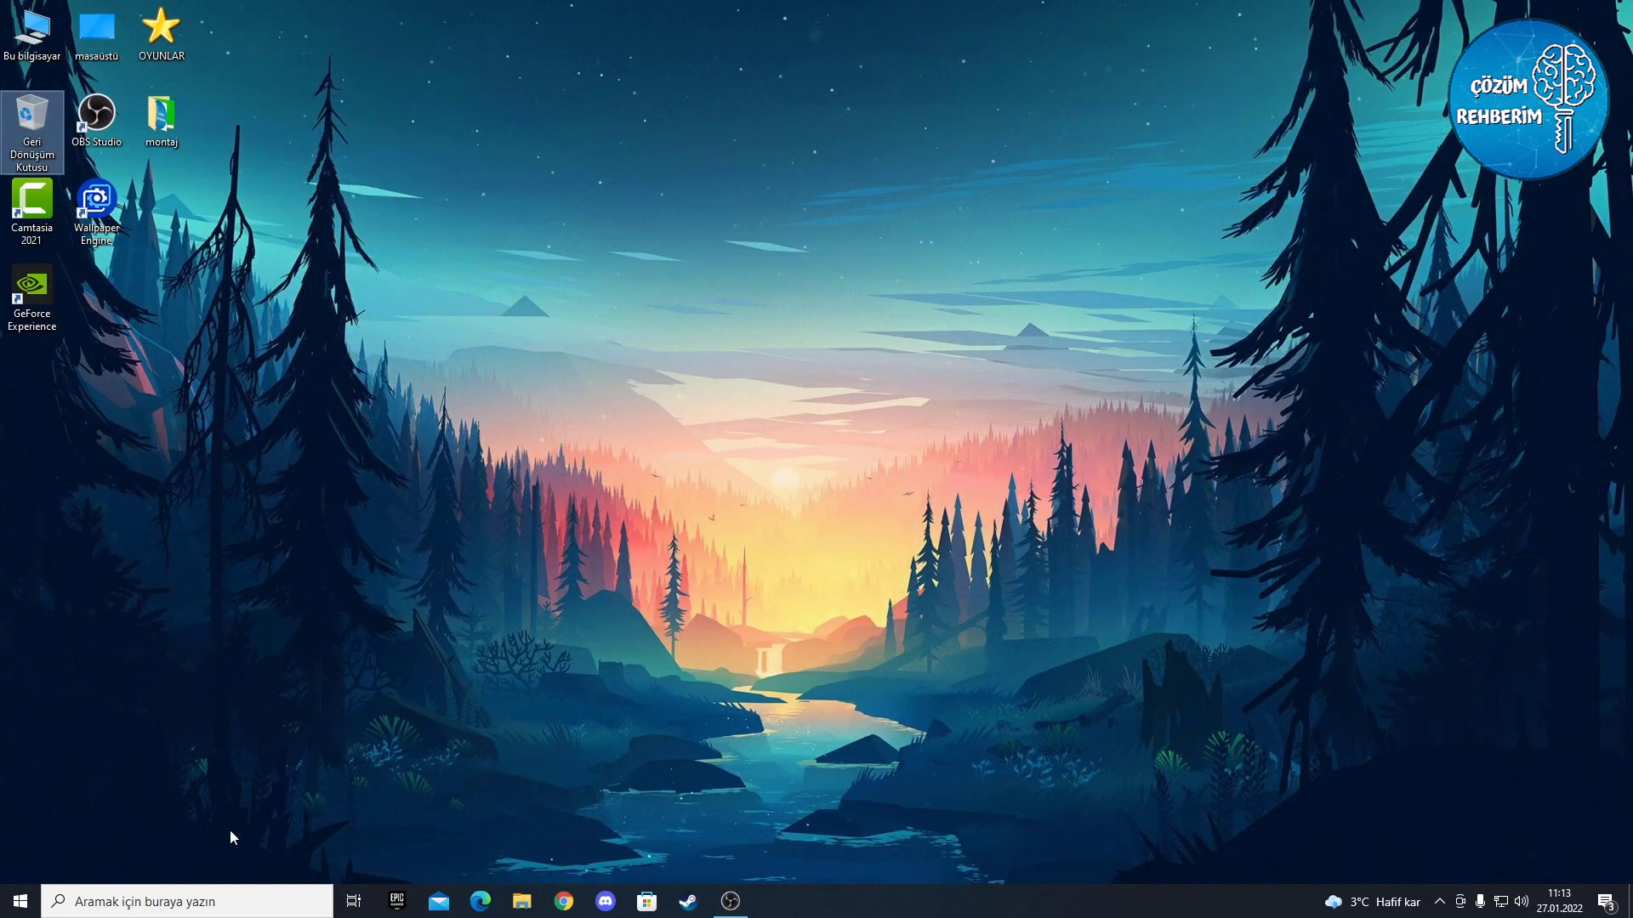
Open the Güç ve uyku settings, review the power plans in Ek güç ayarları for Yüksek performans and close the power options
{"action": "left_click", "coordinate": [196, 900]}
{"action": "type", "text": "güç"}
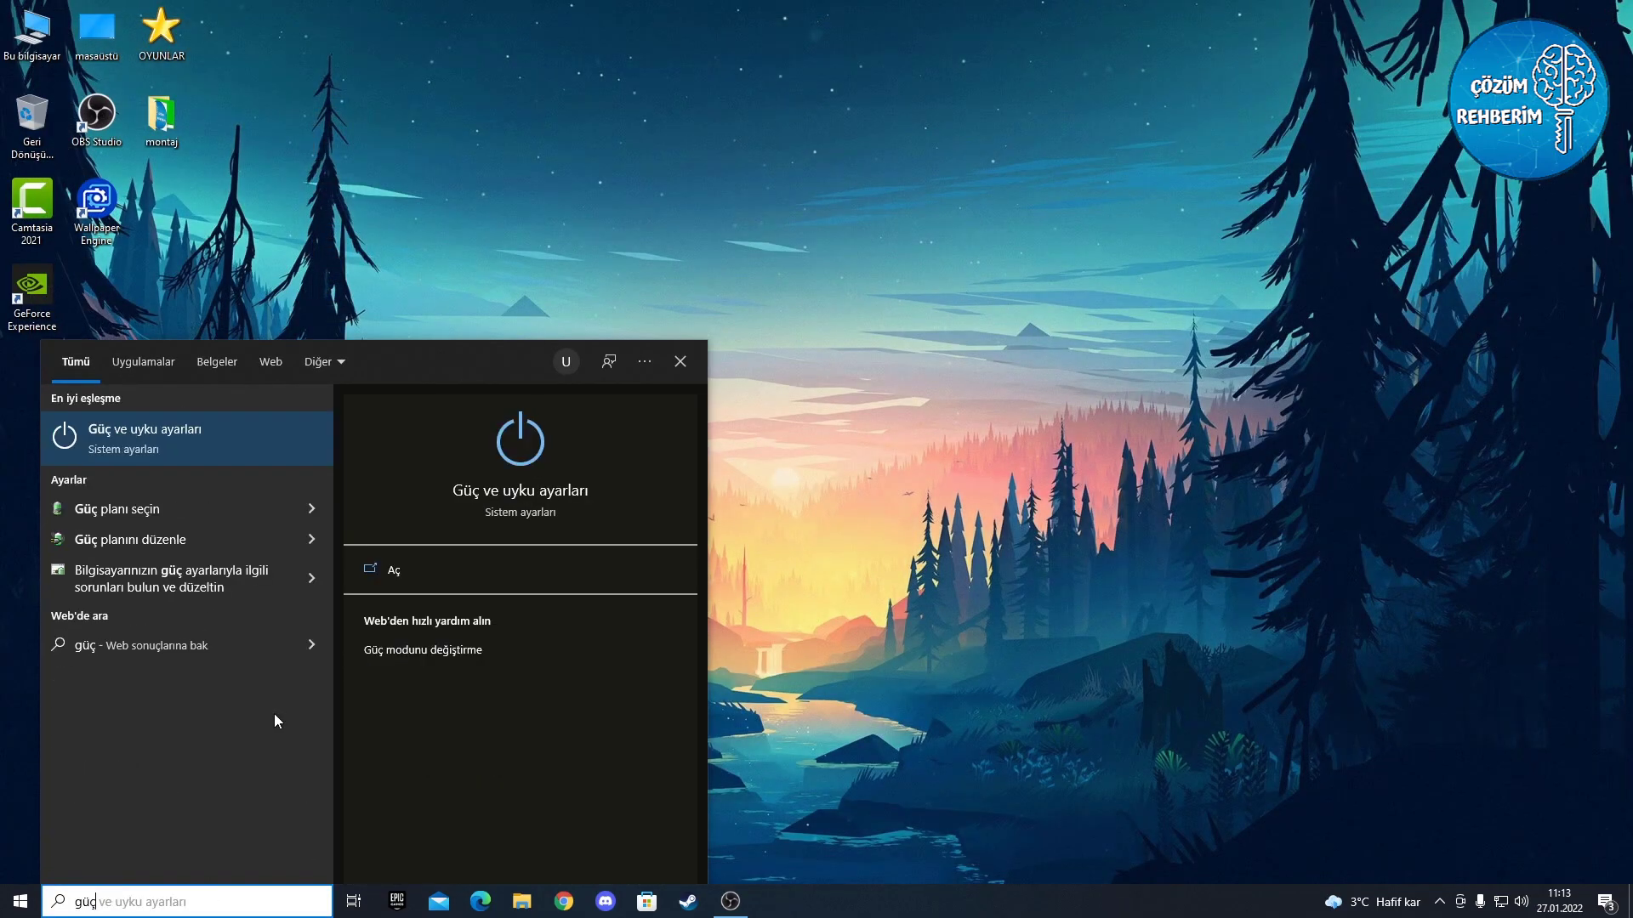
{"action": "left_click", "coordinate": [232, 427]}
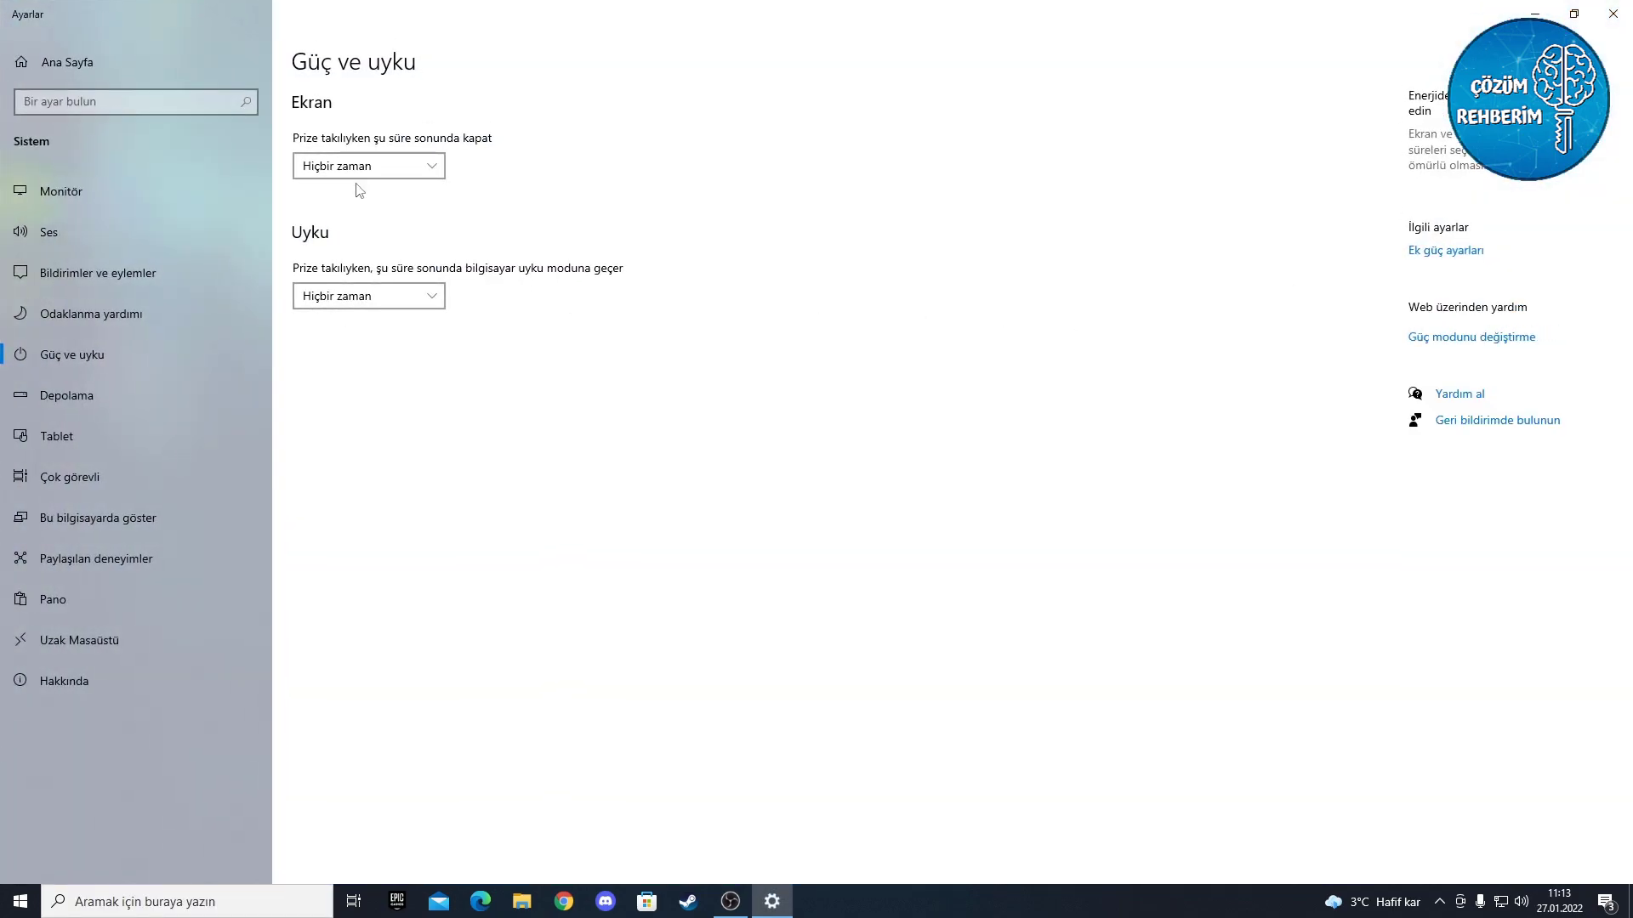
{"action": "left_click", "coordinate": [1450, 251]}
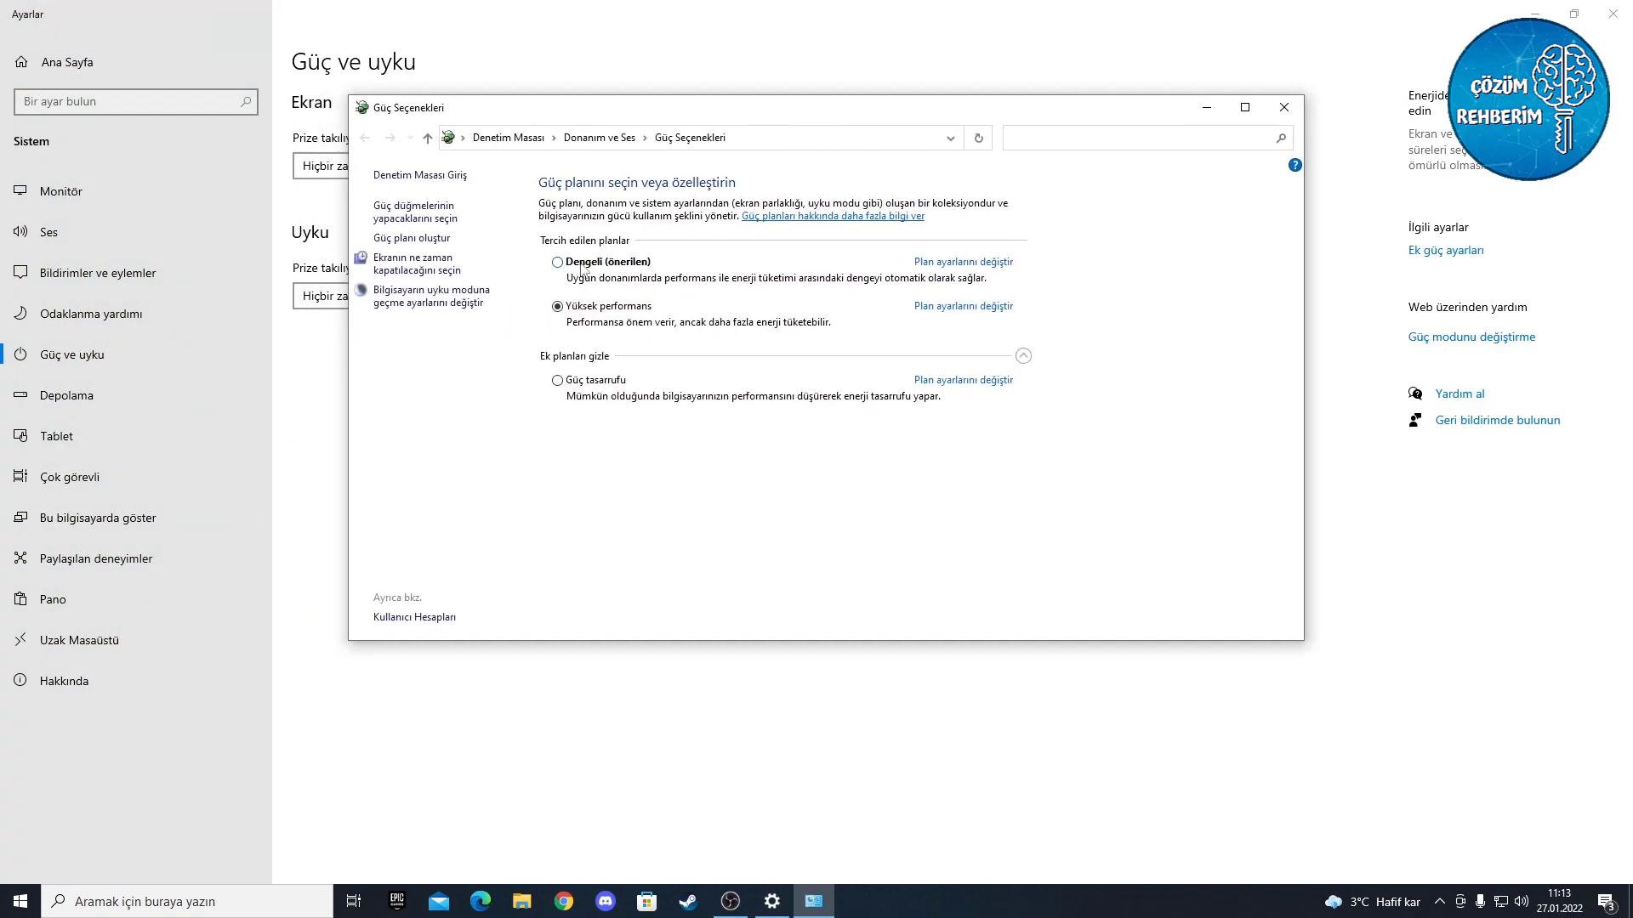
{"action": "left_click", "coordinate": [1023, 356]}
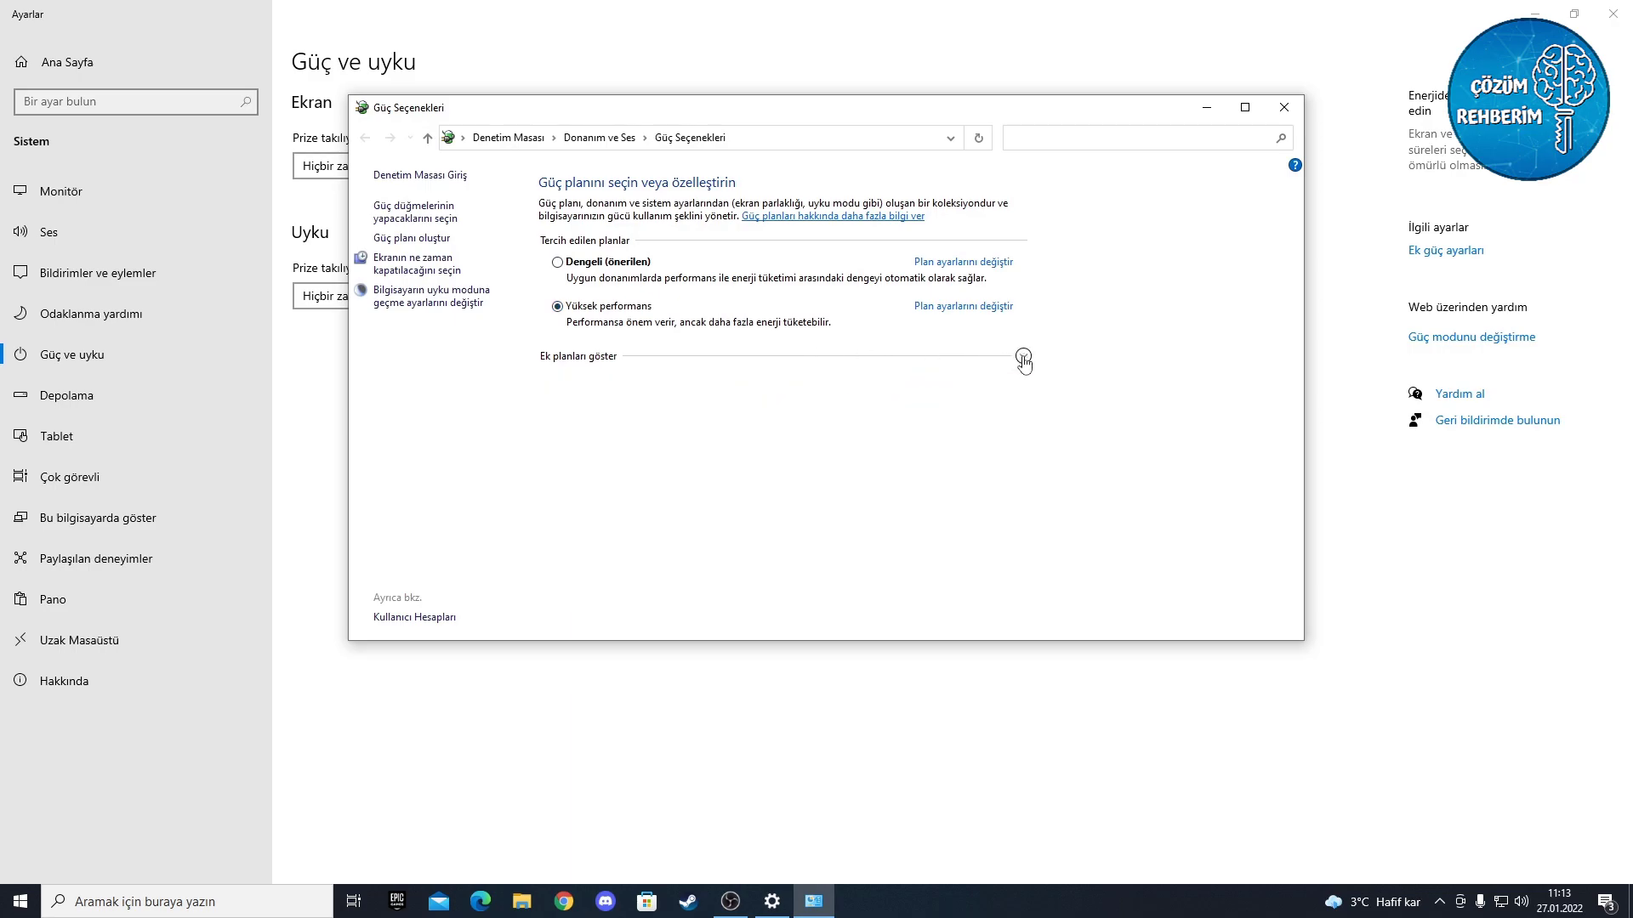
{"action": "left_click", "coordinate": [1023, 357]}
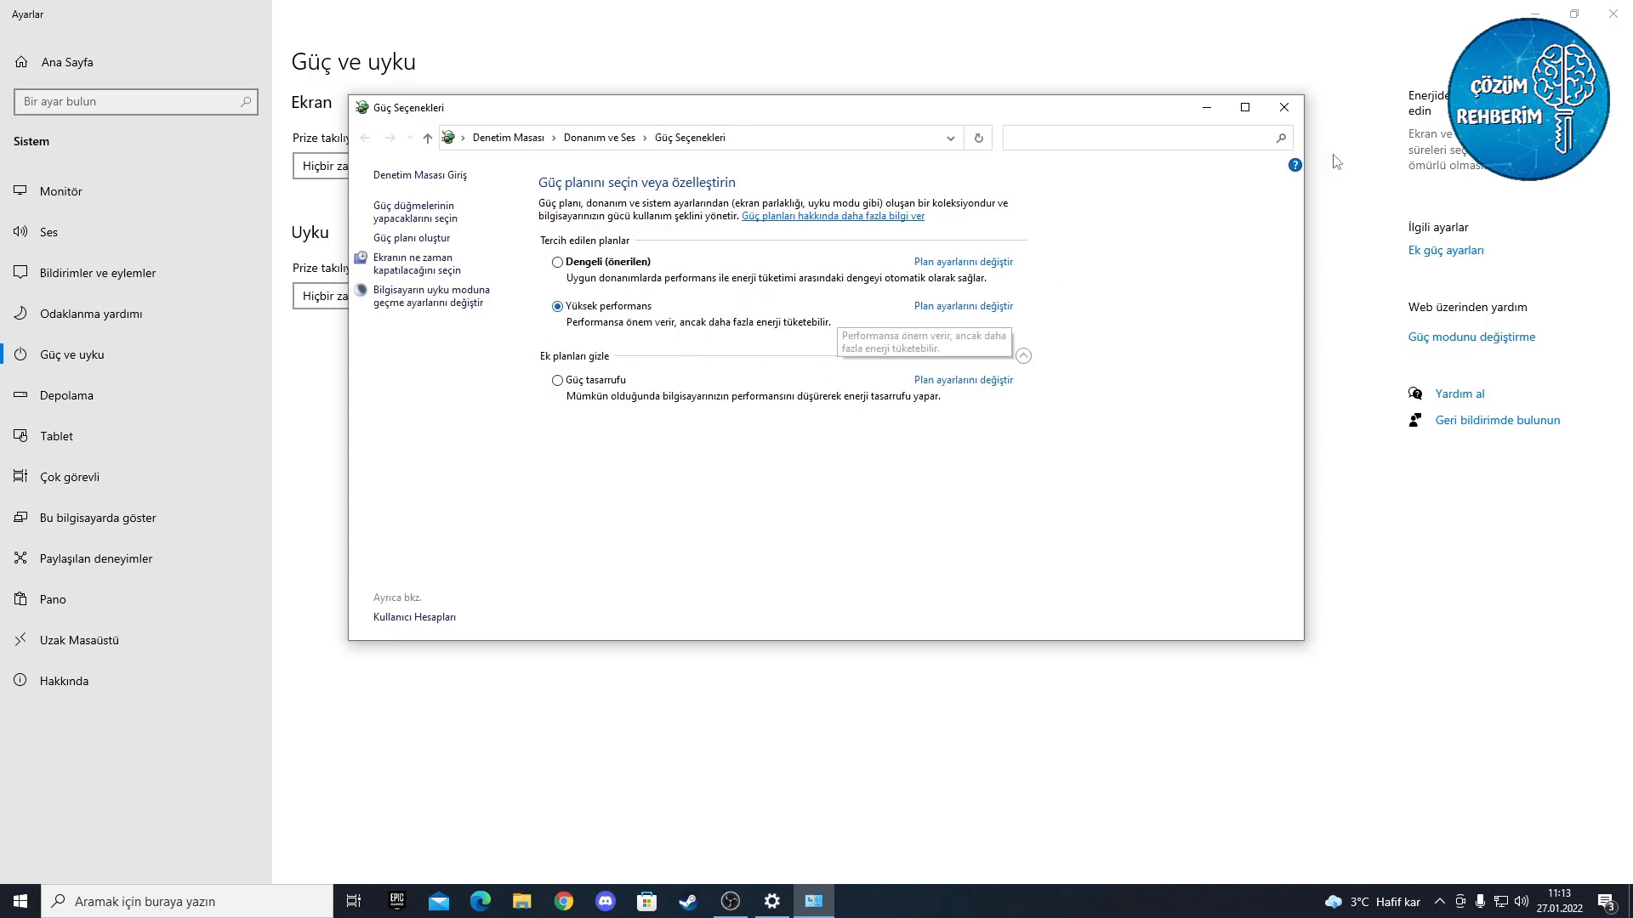
{"action": "left_click", "coordinate": [1293, 113]}
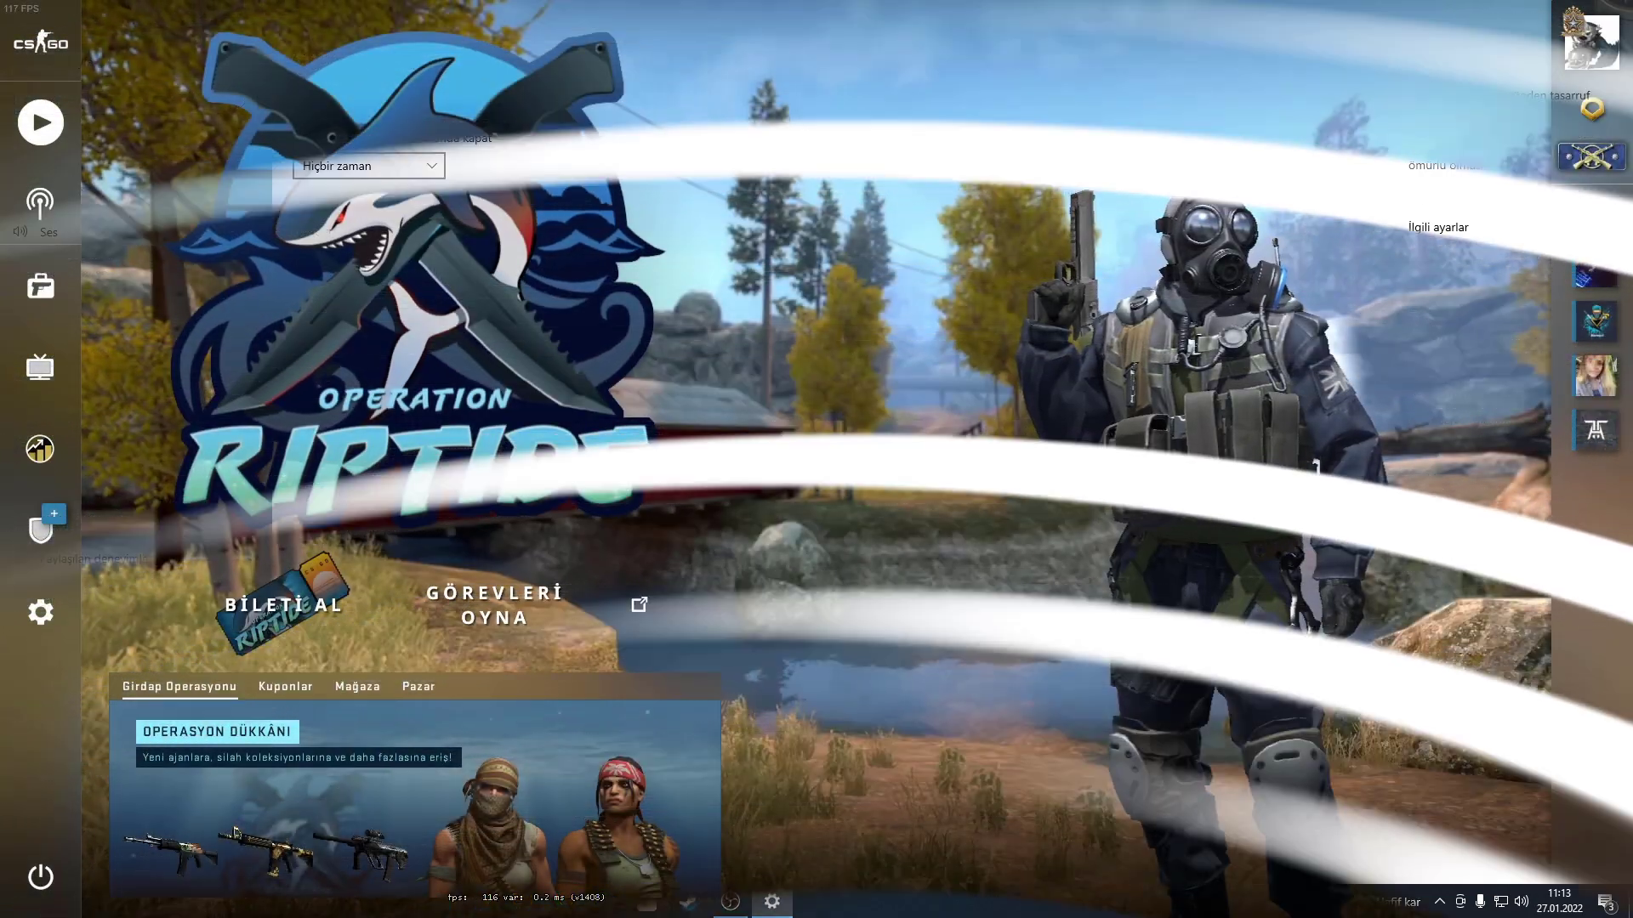
In CS:GO, open the Görüntü page of the game settings and set Parlaklık to 130%
{"action": "left_click", "coordinate": [66, 612]}
{"action": "left_click", "coordinate": [146, 111]}
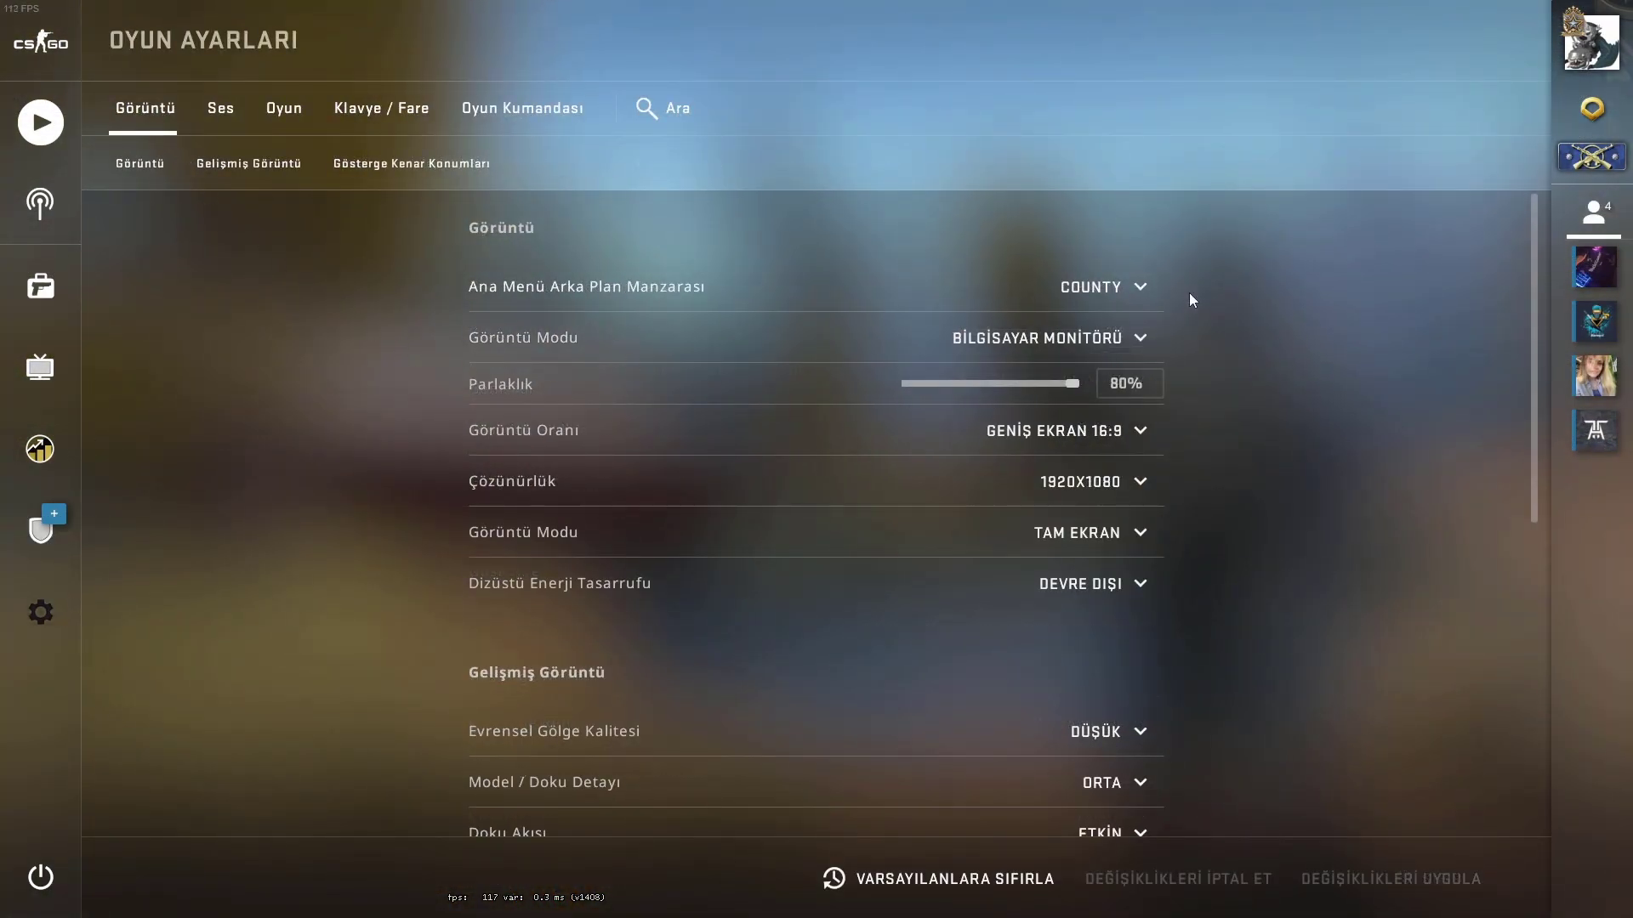
{"action": "scroll", "coordinate": [1272, 440], "scroll_direction": "down", "scroll_amount": 1}
{"action": "left_click", "coordinate": [1071, 302]}
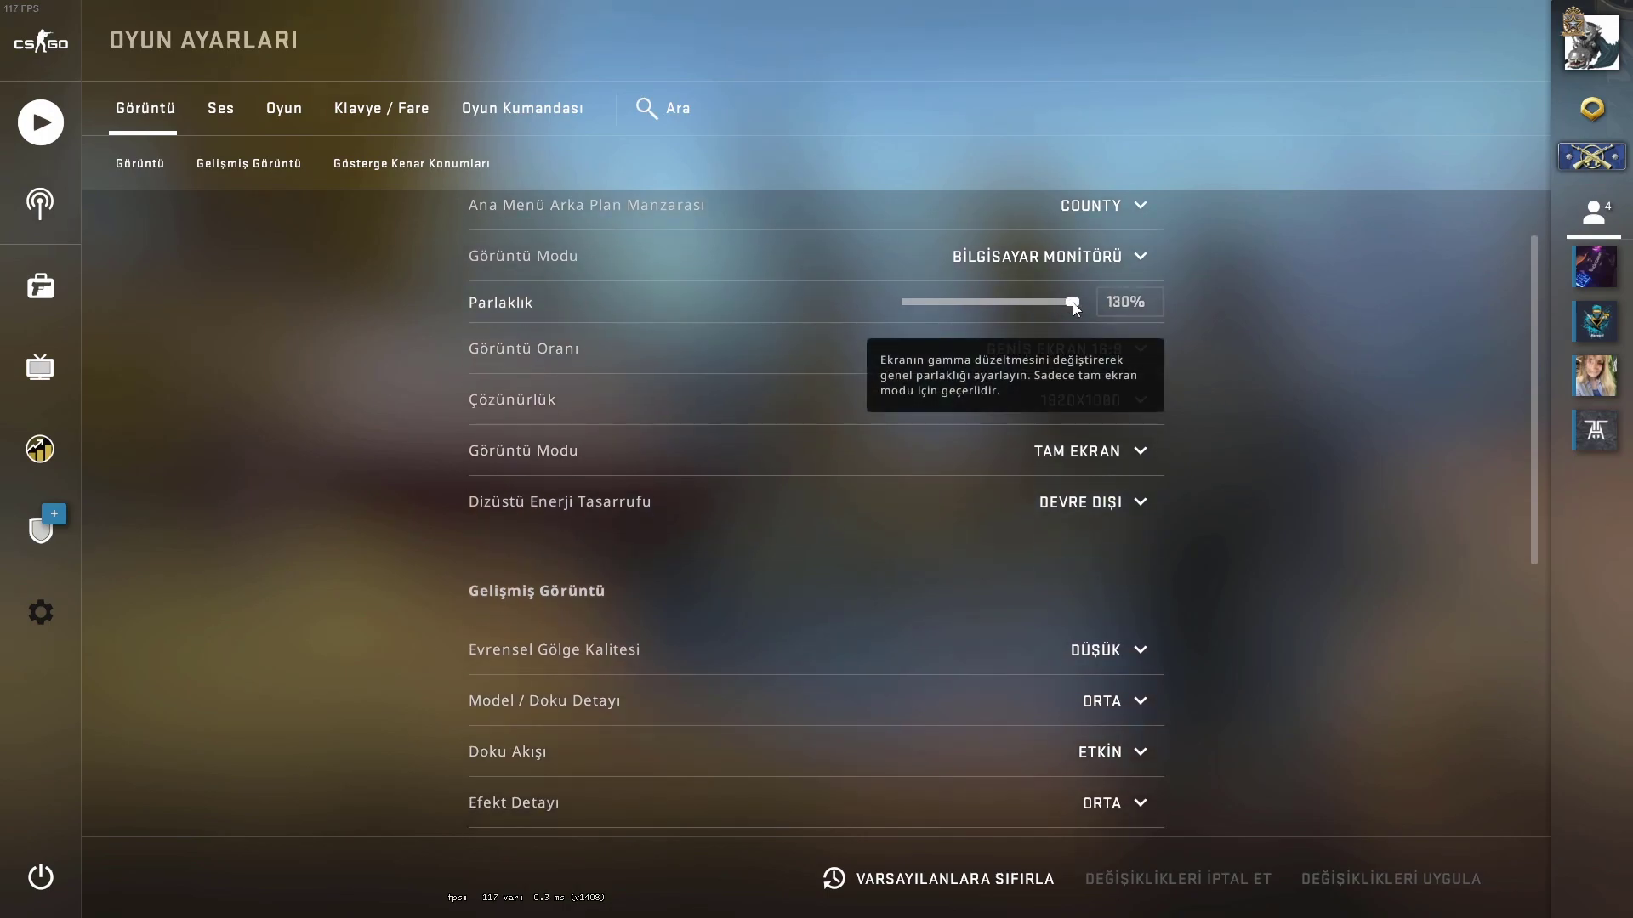
{"action": "scroll", "coordinate": [1262, 391], "scroll_direction": "up", "scroll_amount": 1}
{"action": "scroll", "coordinate": [1262, 392], "scroll_direction": "down", "scroll_amount": 1}
Examine the available choices for the monitor mode, Görüntü Oranı and the full-screen Görüntü Modu
{"action": "left_click", "coordinate": [1083, 257]}
{"action": "left_click", "coordinate": [1083, 257]}
{"action": "scroll", "coordinate": [1257, 420], "scroll_direction": "down", "scroll_amount": 1}
{"action": "scroll", "coordinate": [1207, 391], "scroll_direction": "up", "scroll_amount": 1}
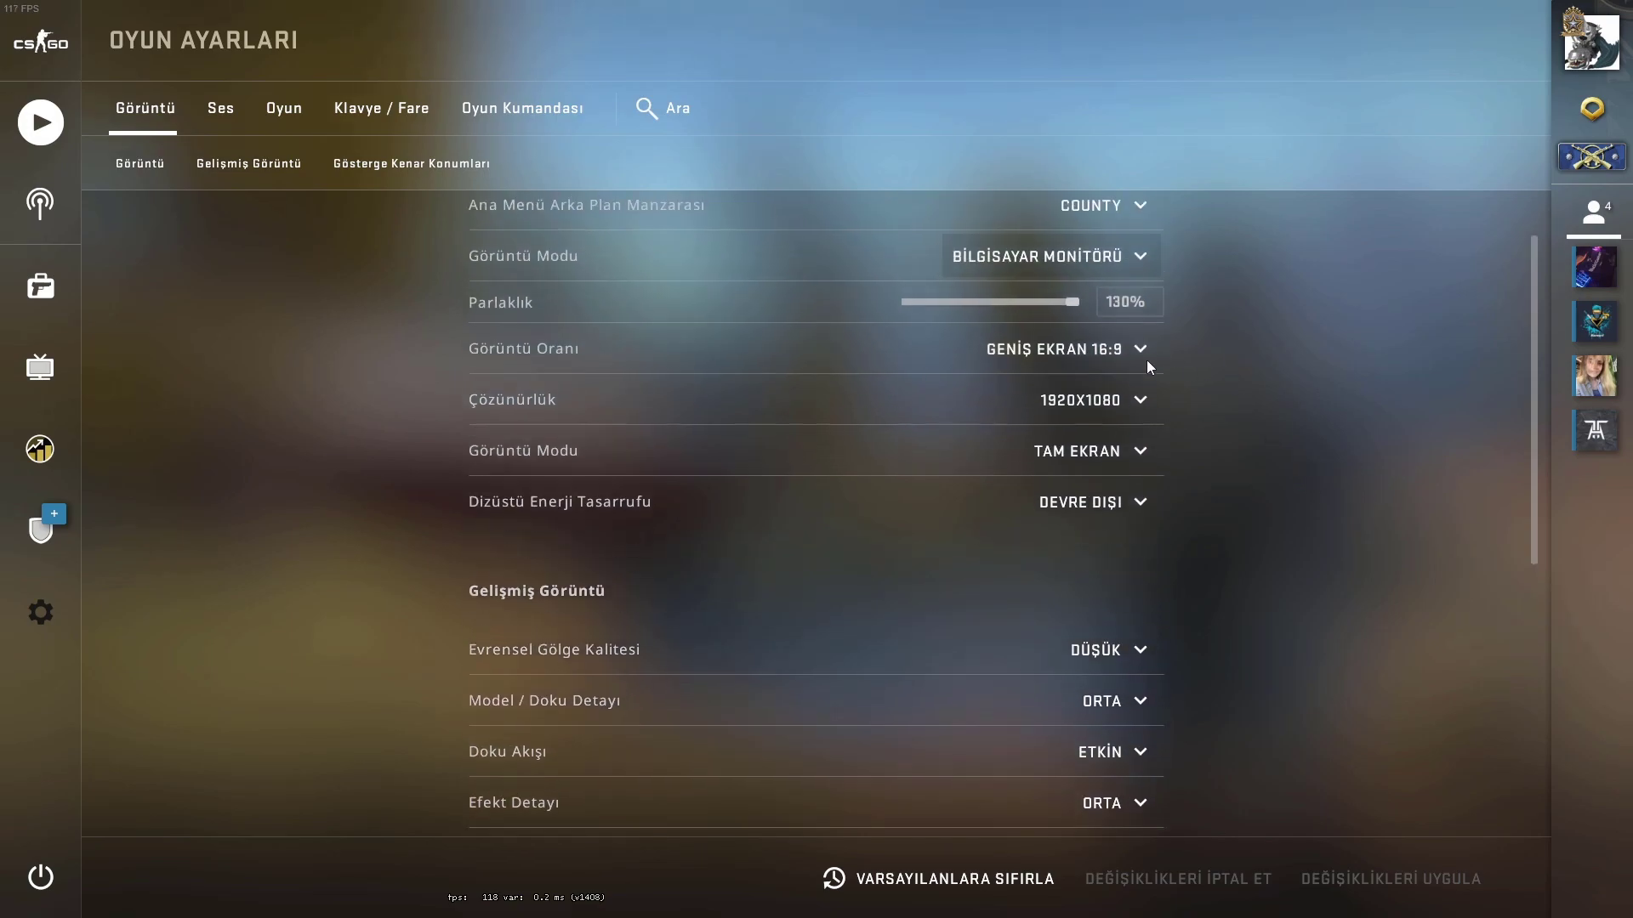
{"action": "left_click", "coordinate": [1120, 348]}
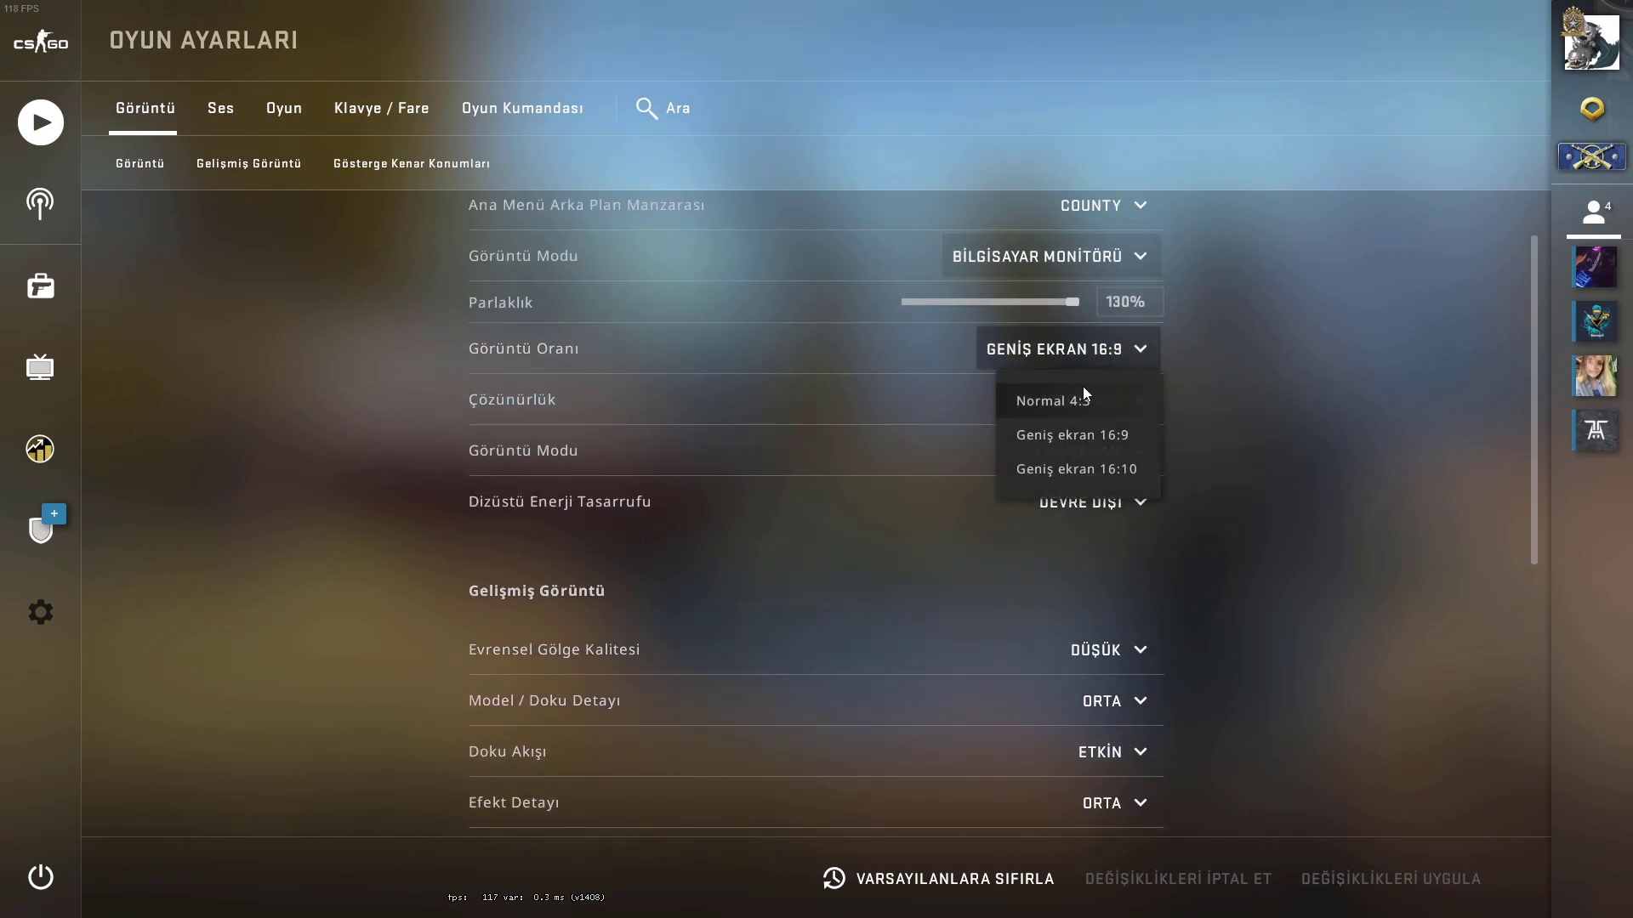
{"action": "left_click", "coordinate": [1086, 376]}
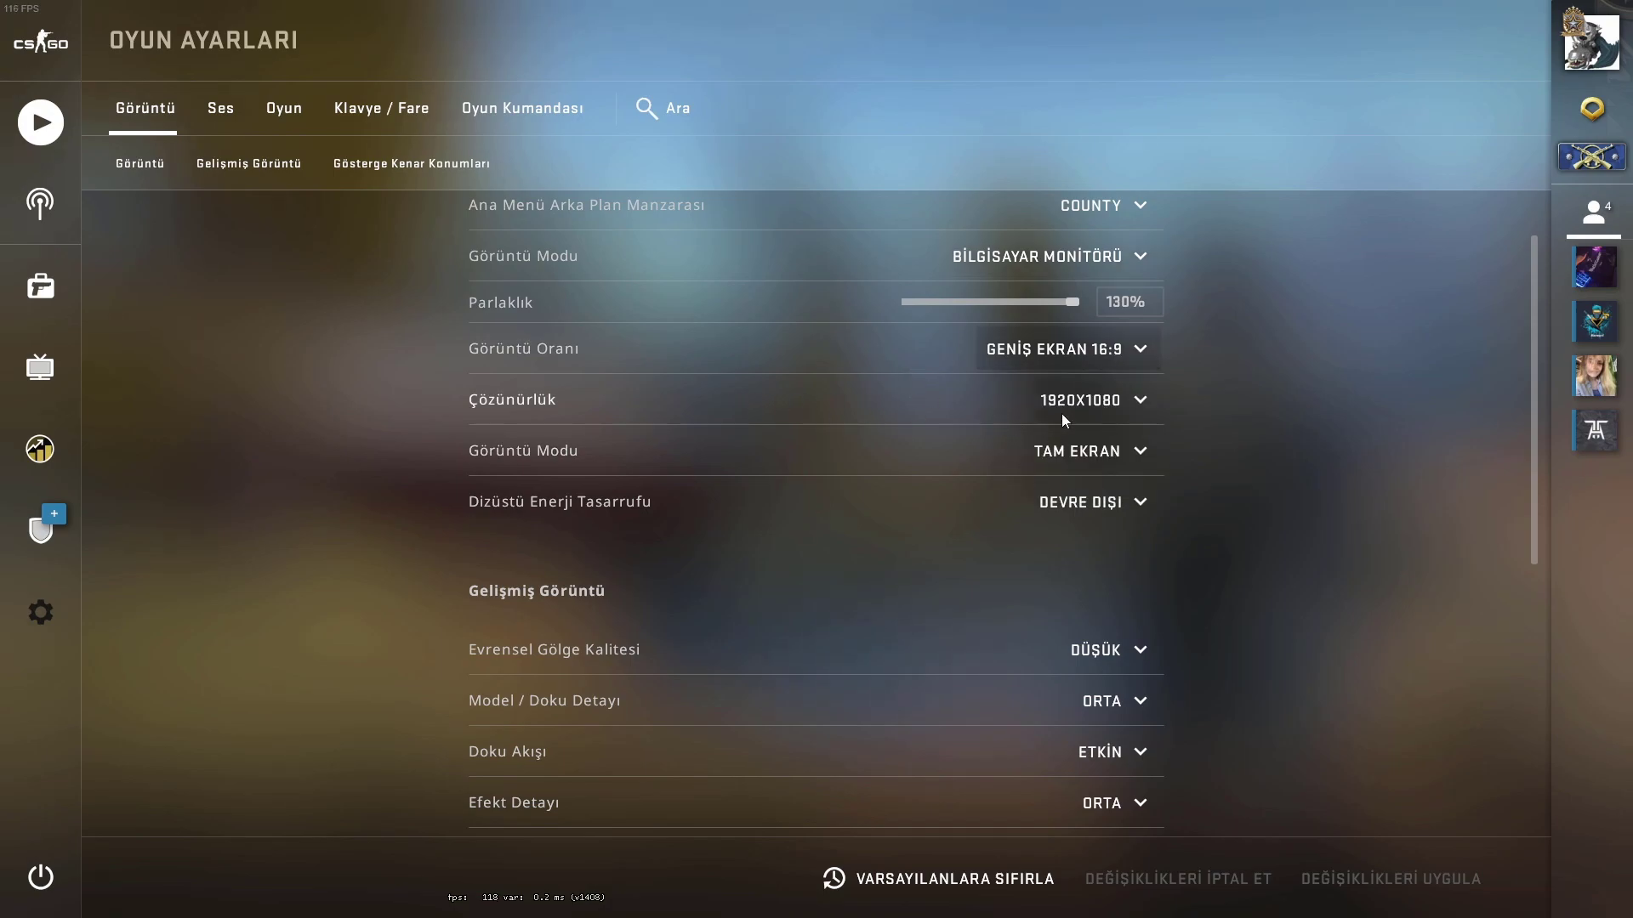
{"action": "scroll", "coordinate": [1207, 533], "scroll_direction": "down", "scroll_amount": 2}
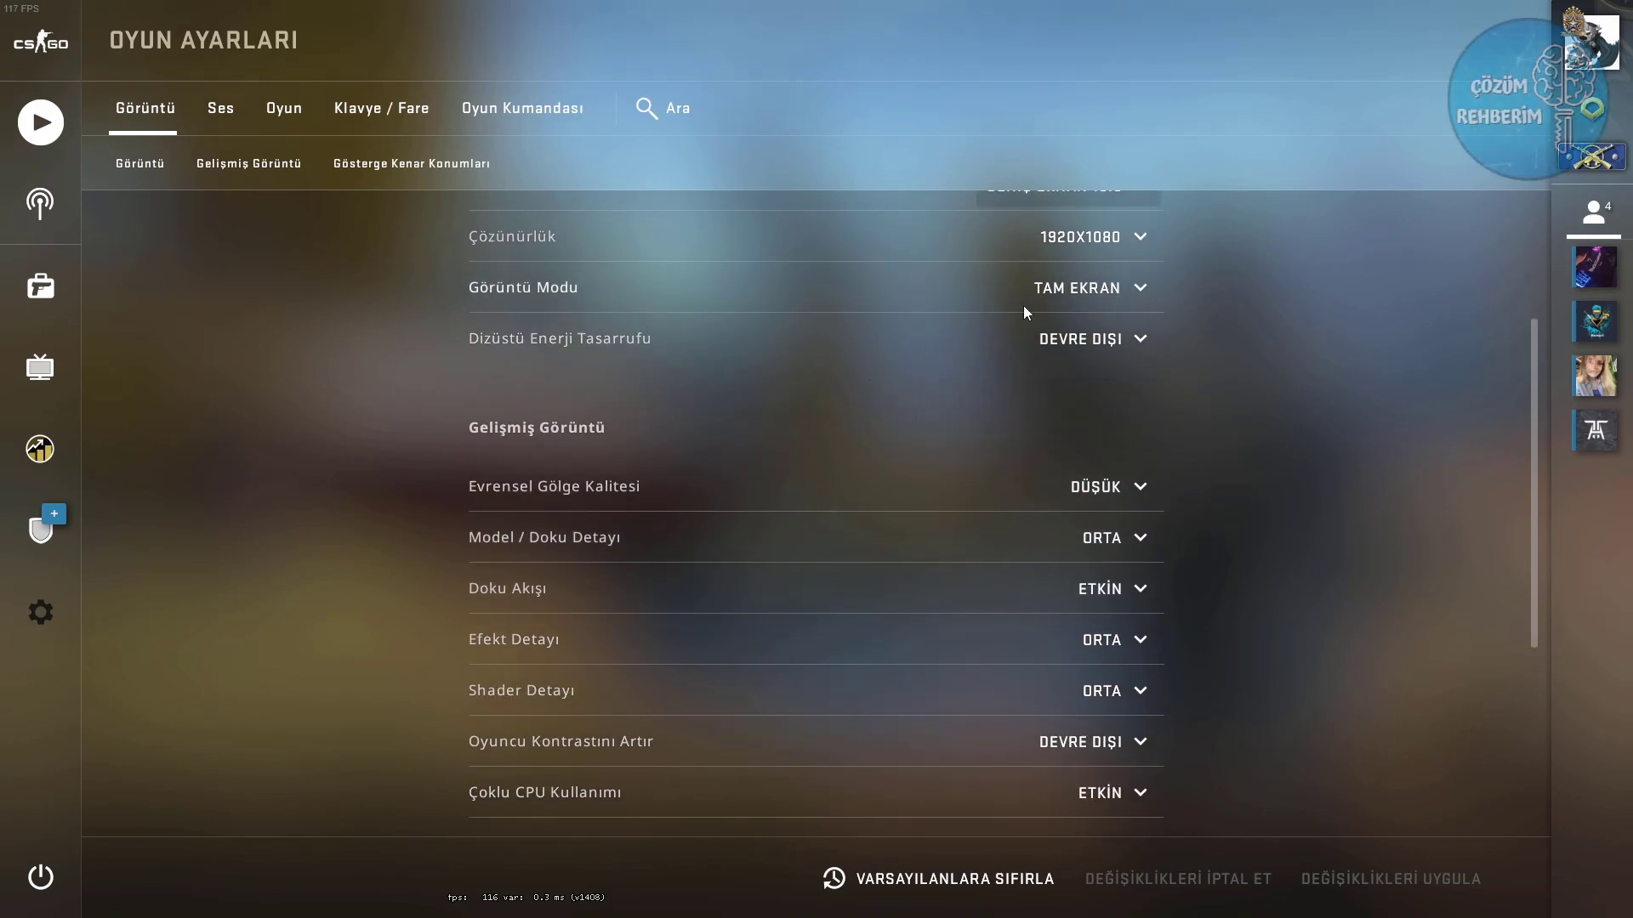
{"action": "left_click", "coordinate": [1053, 296]}
{"action": "left_click", "coordinate": [1088, 291]}
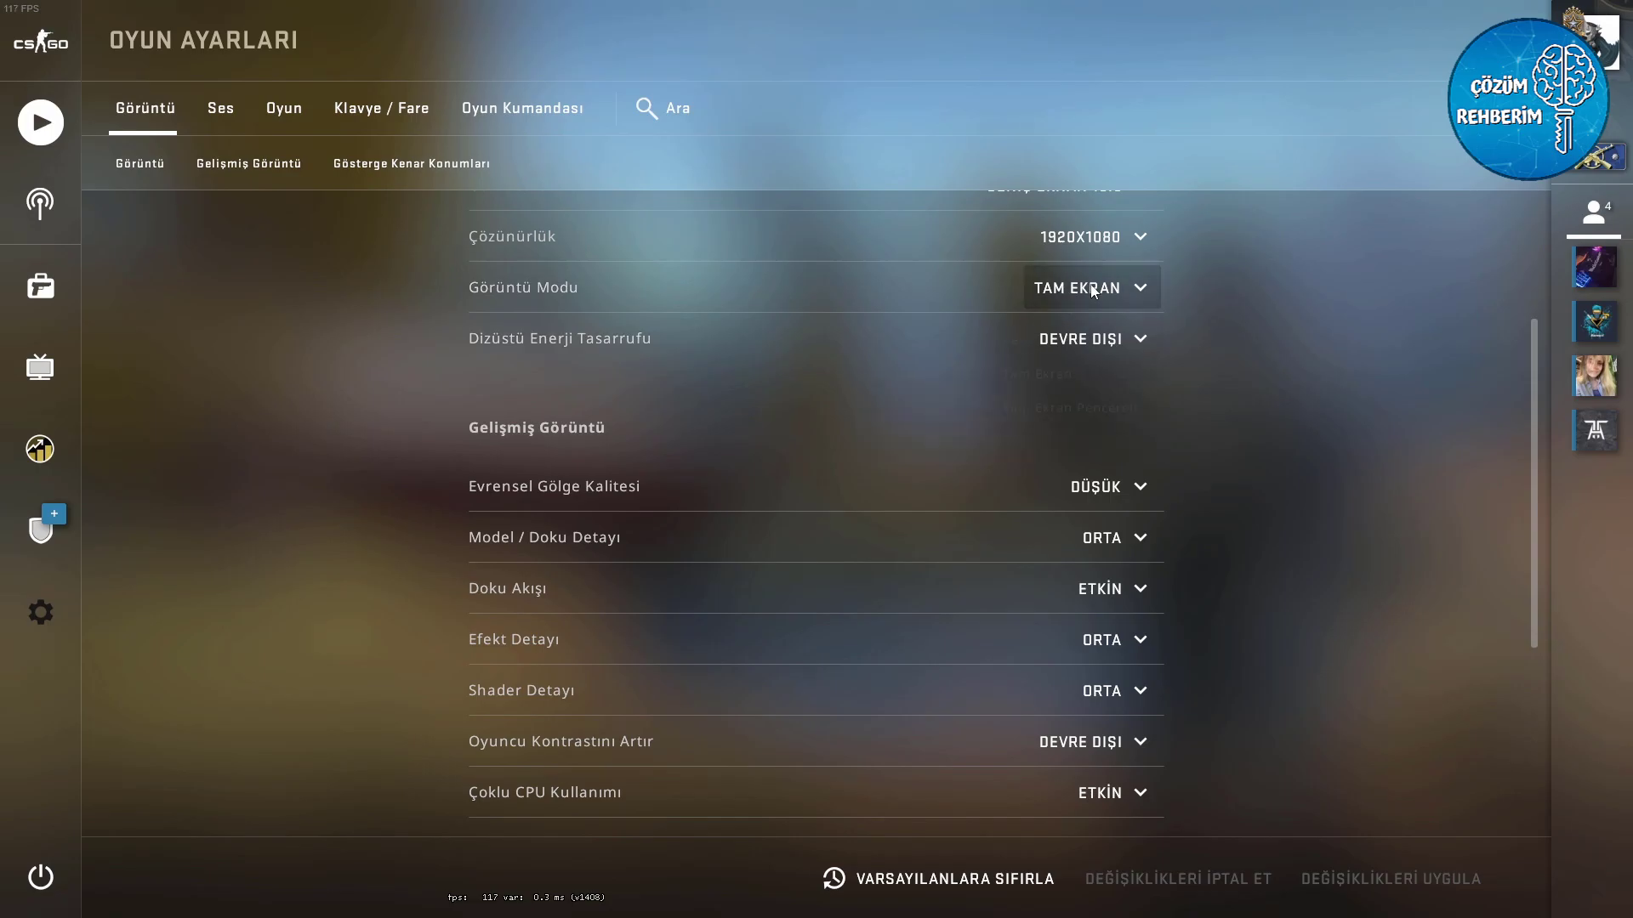
{"action": "left_click", "coordinate": [1093, 291]}
{"action": "left_click", "coordinate": [1119, 287]}
Set Dizüstü Enerji Tasarrufu to Devre Dışı
{"action": "mouse_move", "coordinate": [625, 344]}
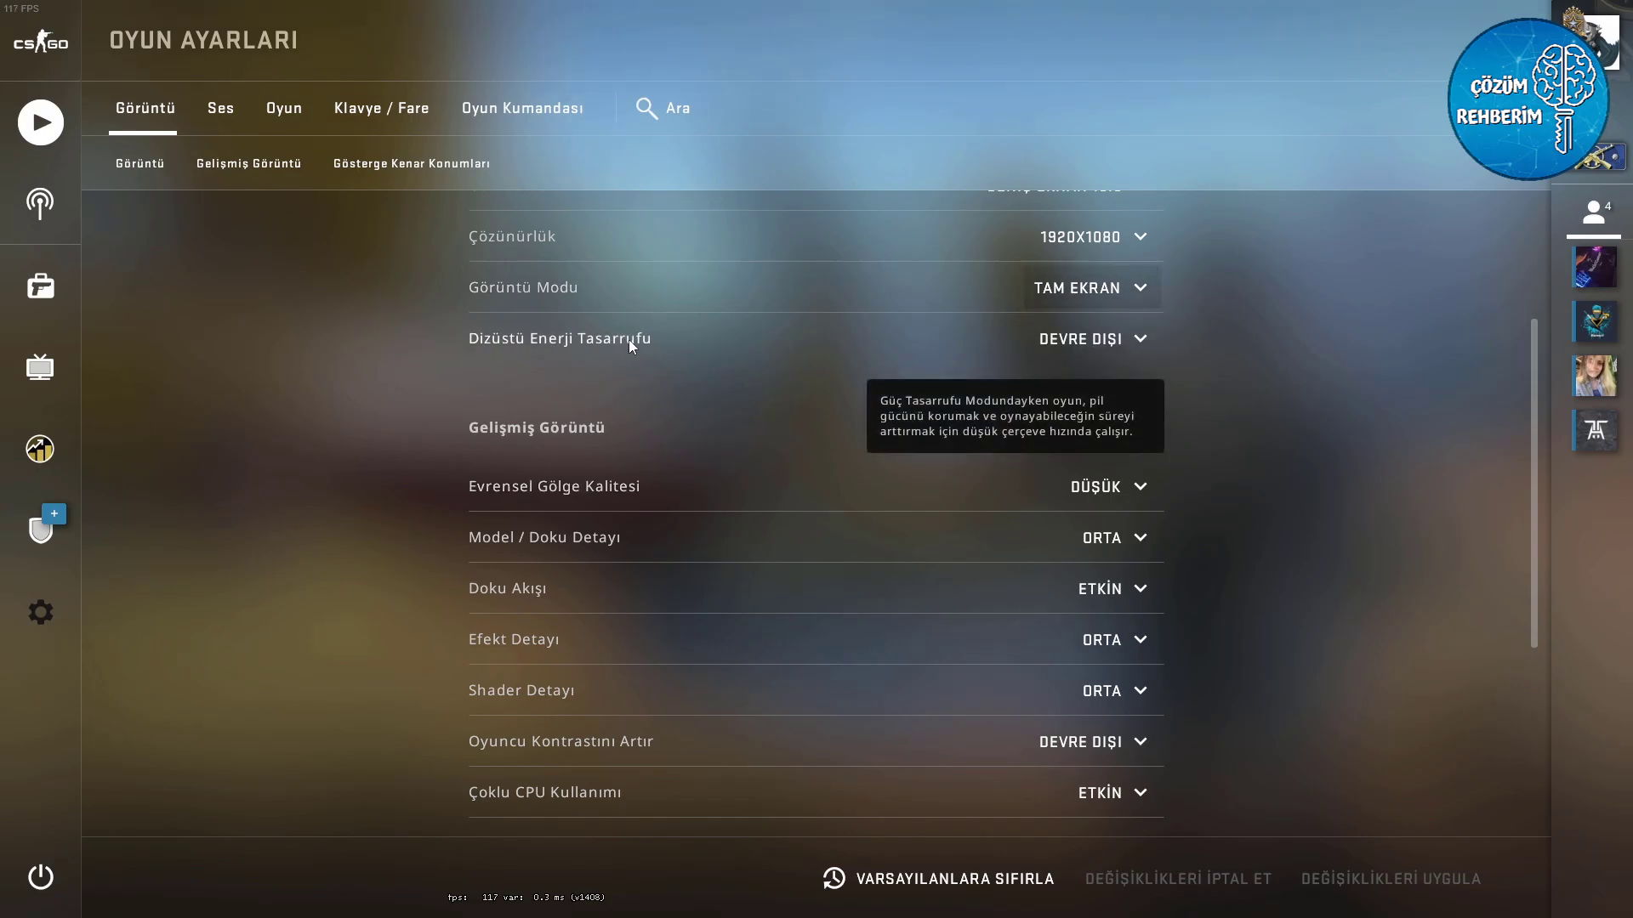
{"action": "left_click", "coordinate": [1086, 337]}
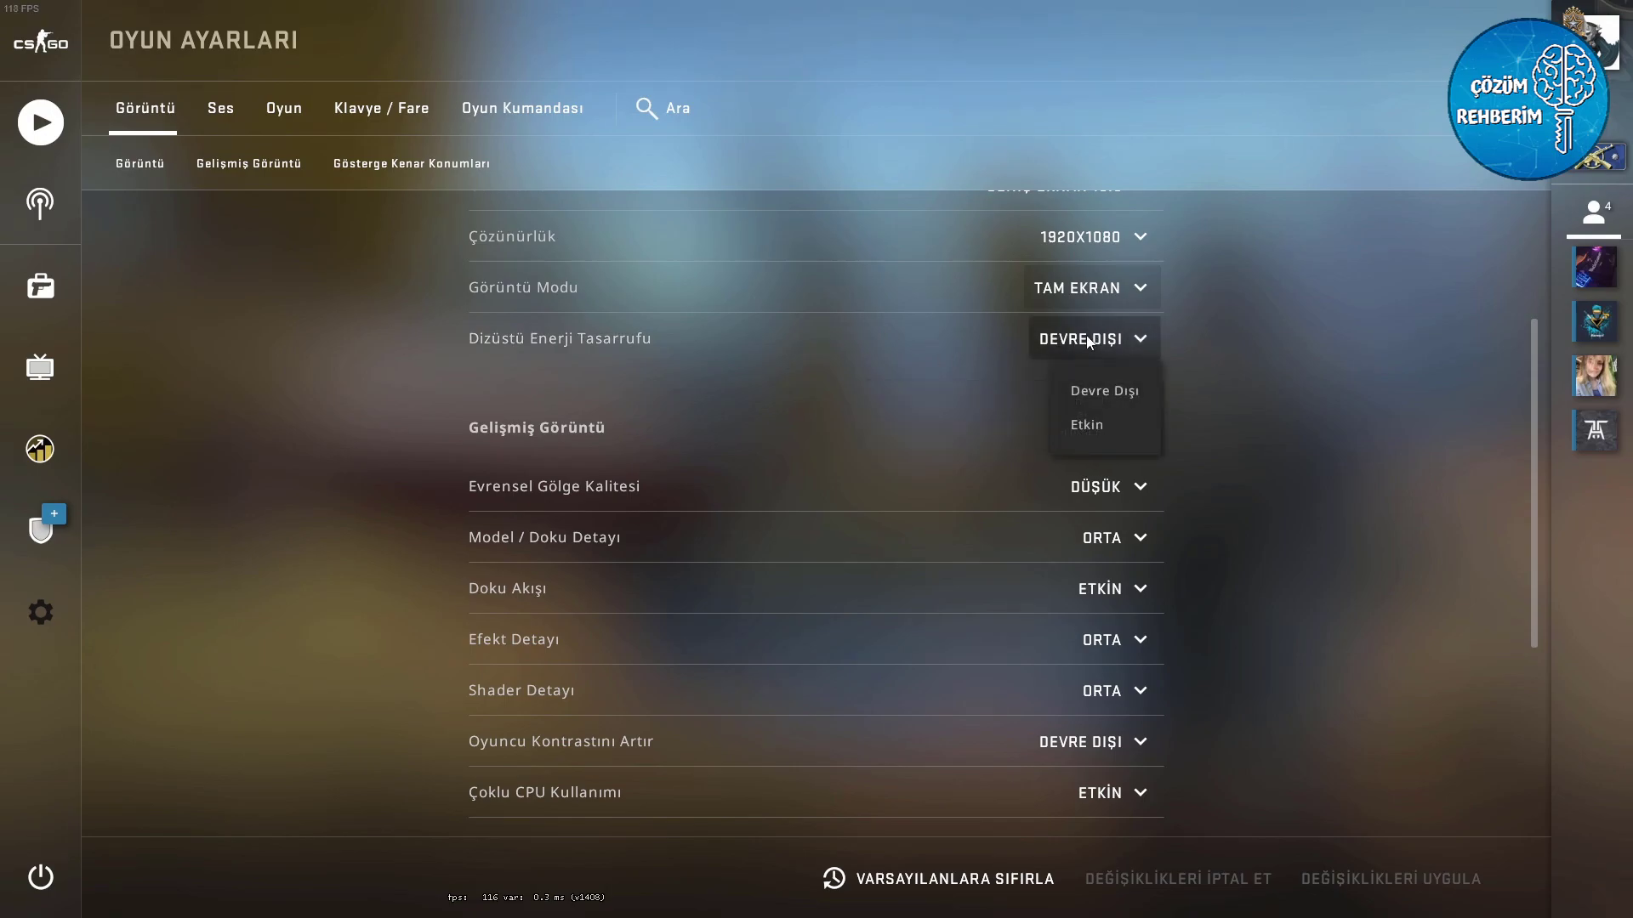
{"action": "left_click", "coordinate": [1110, 390]}
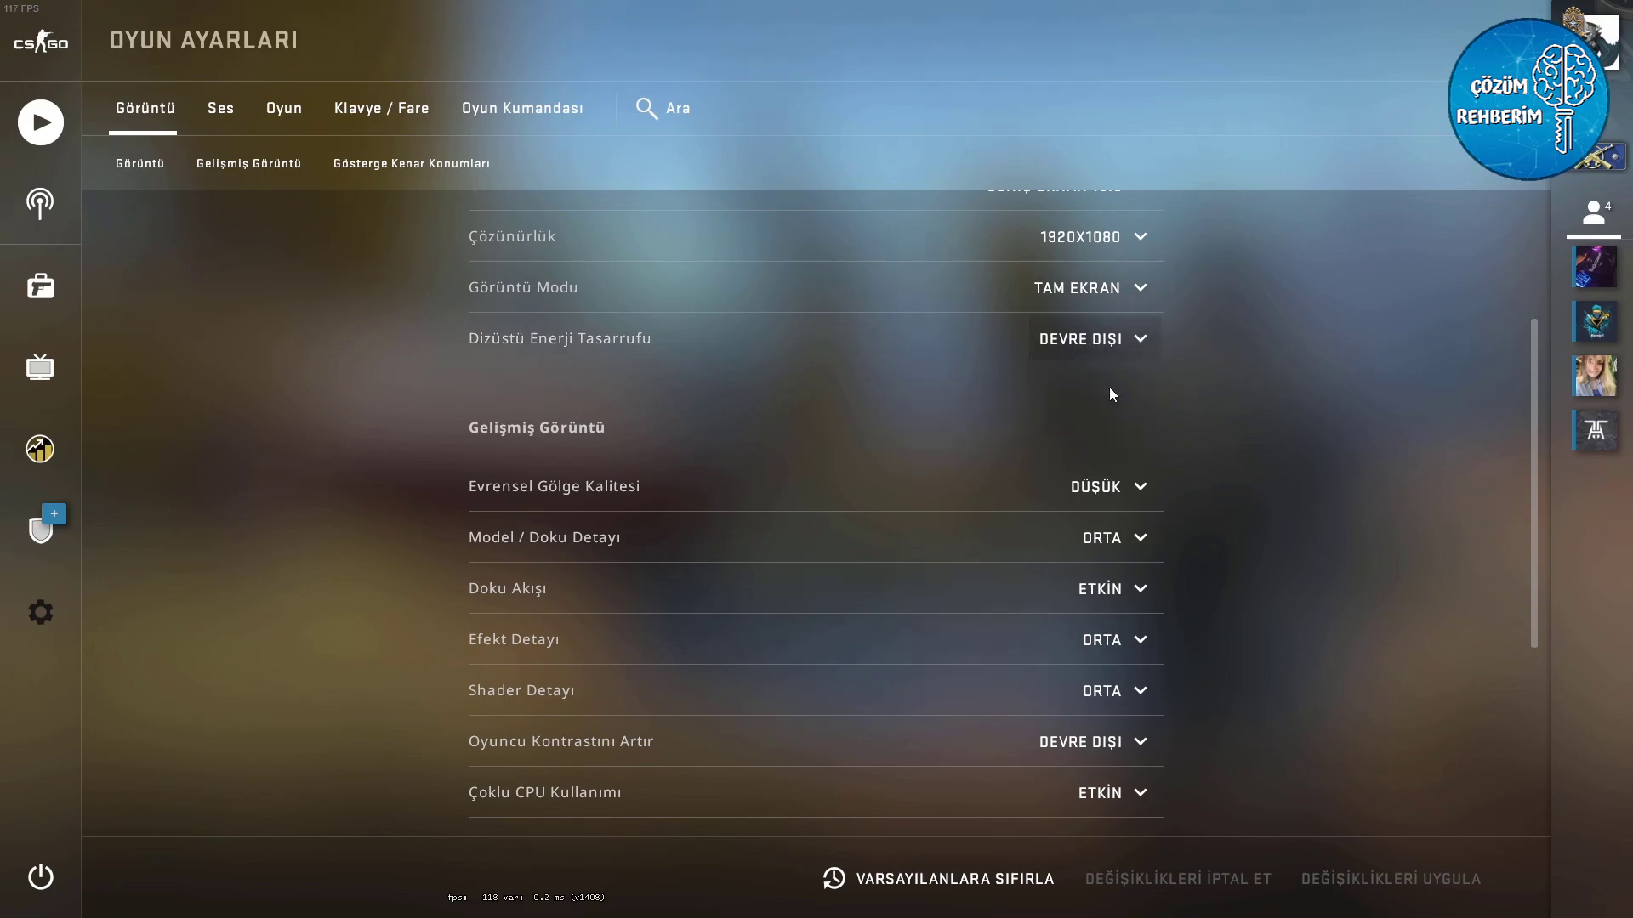
Under Gelişmiş Görüntü, set Model / Doku Detayı to Düşük and Doku Akışı to Devre Dışı
{"action": "scroll", "coordinate": [687, 402], "scroll_direction": "down", "scroll_amount": 1}
{"action": "scroll", "coordinate": [687, 402], "scroll_direction": "down", "scroll_amount": 2}
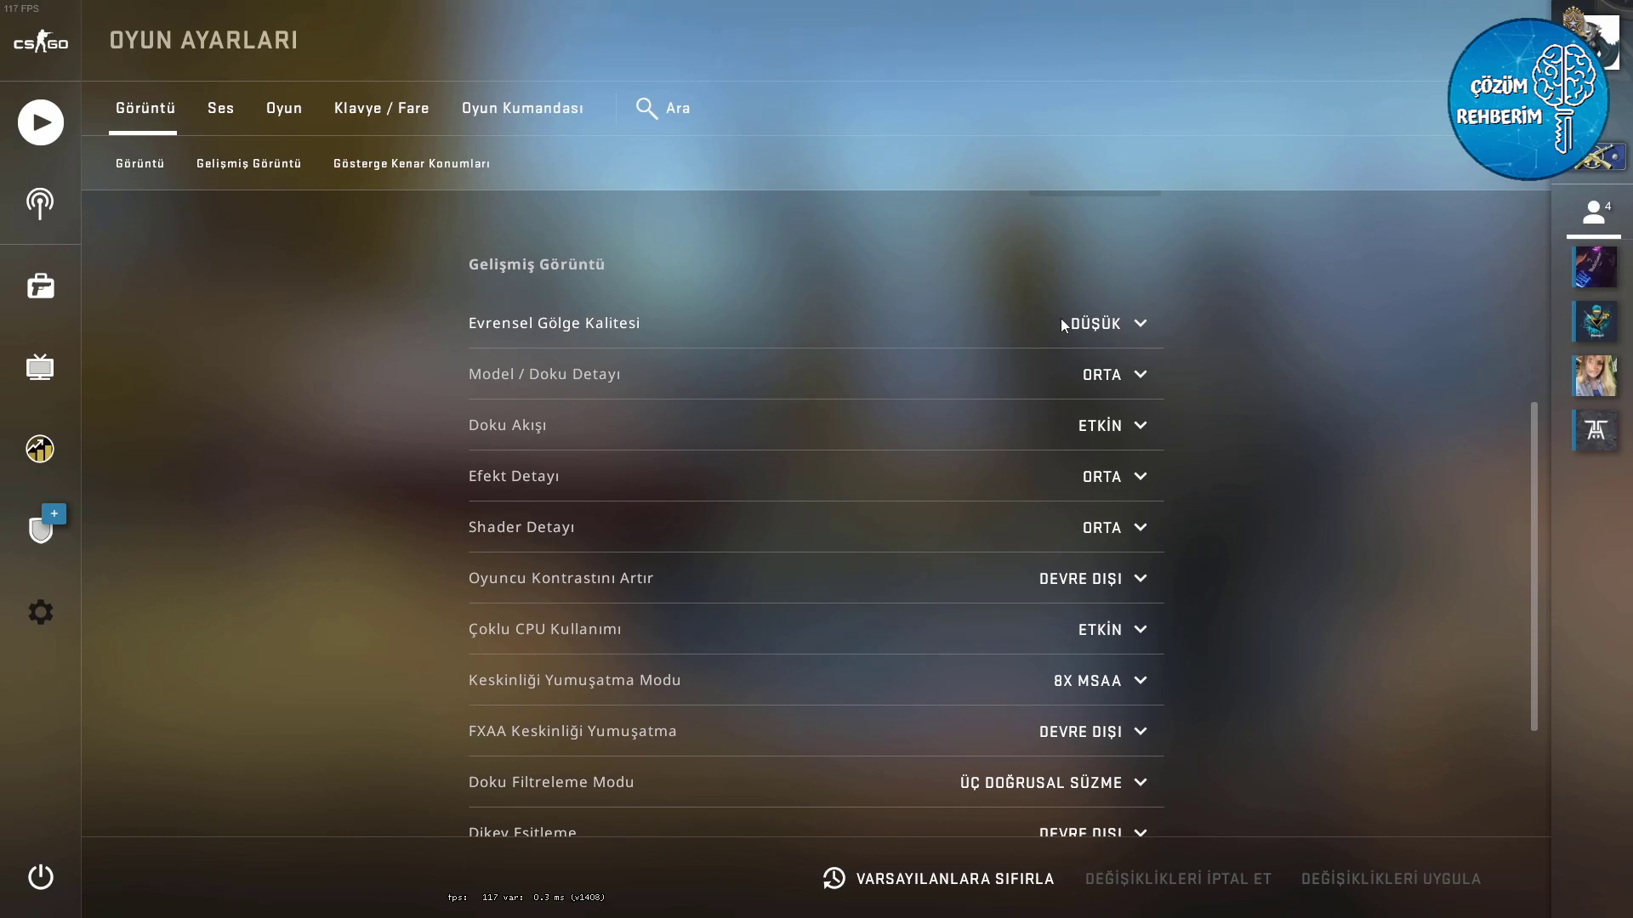
{"action": "left_click", "coordinate": [1106, 375]}
{"action": "left_click", "coordinate": [1097, 425]}
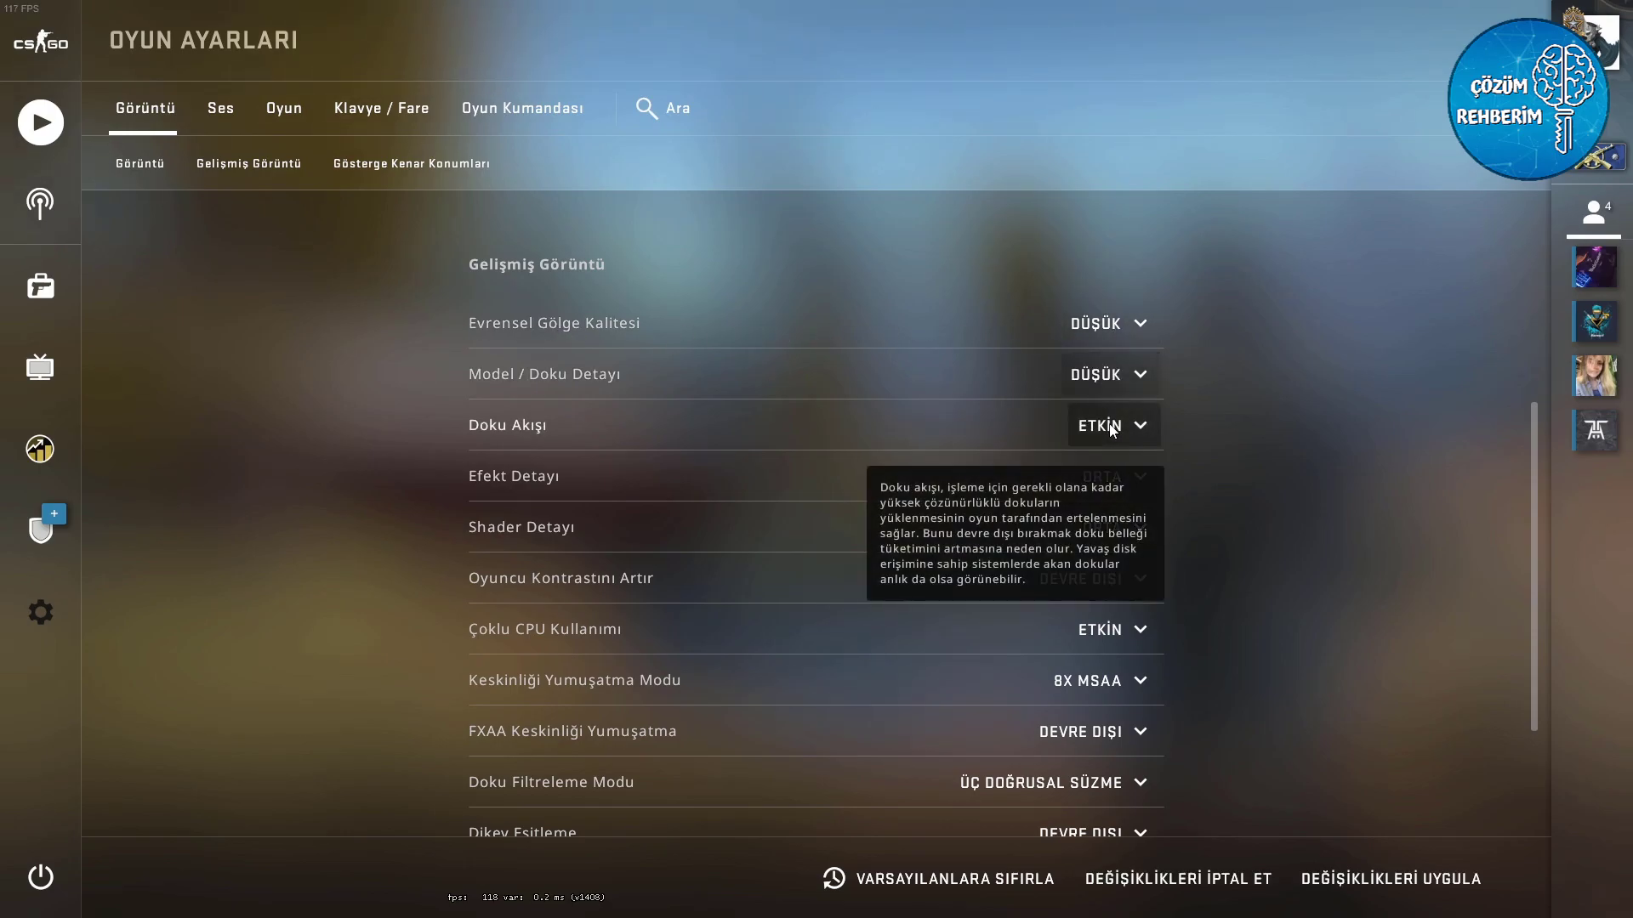
{"action": "left_click", "coordinate": [1111, 430]}
{"action": "left_click", "coordinate": [1096, 473]}
Set both Efekt Detayı and Shader Detayı to Düşük
{"action": "scroll", "coordinate": [1112, 405], "scroll_direction": "down", "scroll_amount": 1}
{"action": "left_click", "coordinate": [1110, 405]}
{"action": "left_click", "coordinate": [1083, 449]}
{"action": "scroll", "coordinate": [1105, 367], "scroll_direction": "down", "scroll_amount": 1}
{"action": "left_click", "coordinate": [1105, 367]}
{"action": "left_click", "coordinate": [1085, 412]}
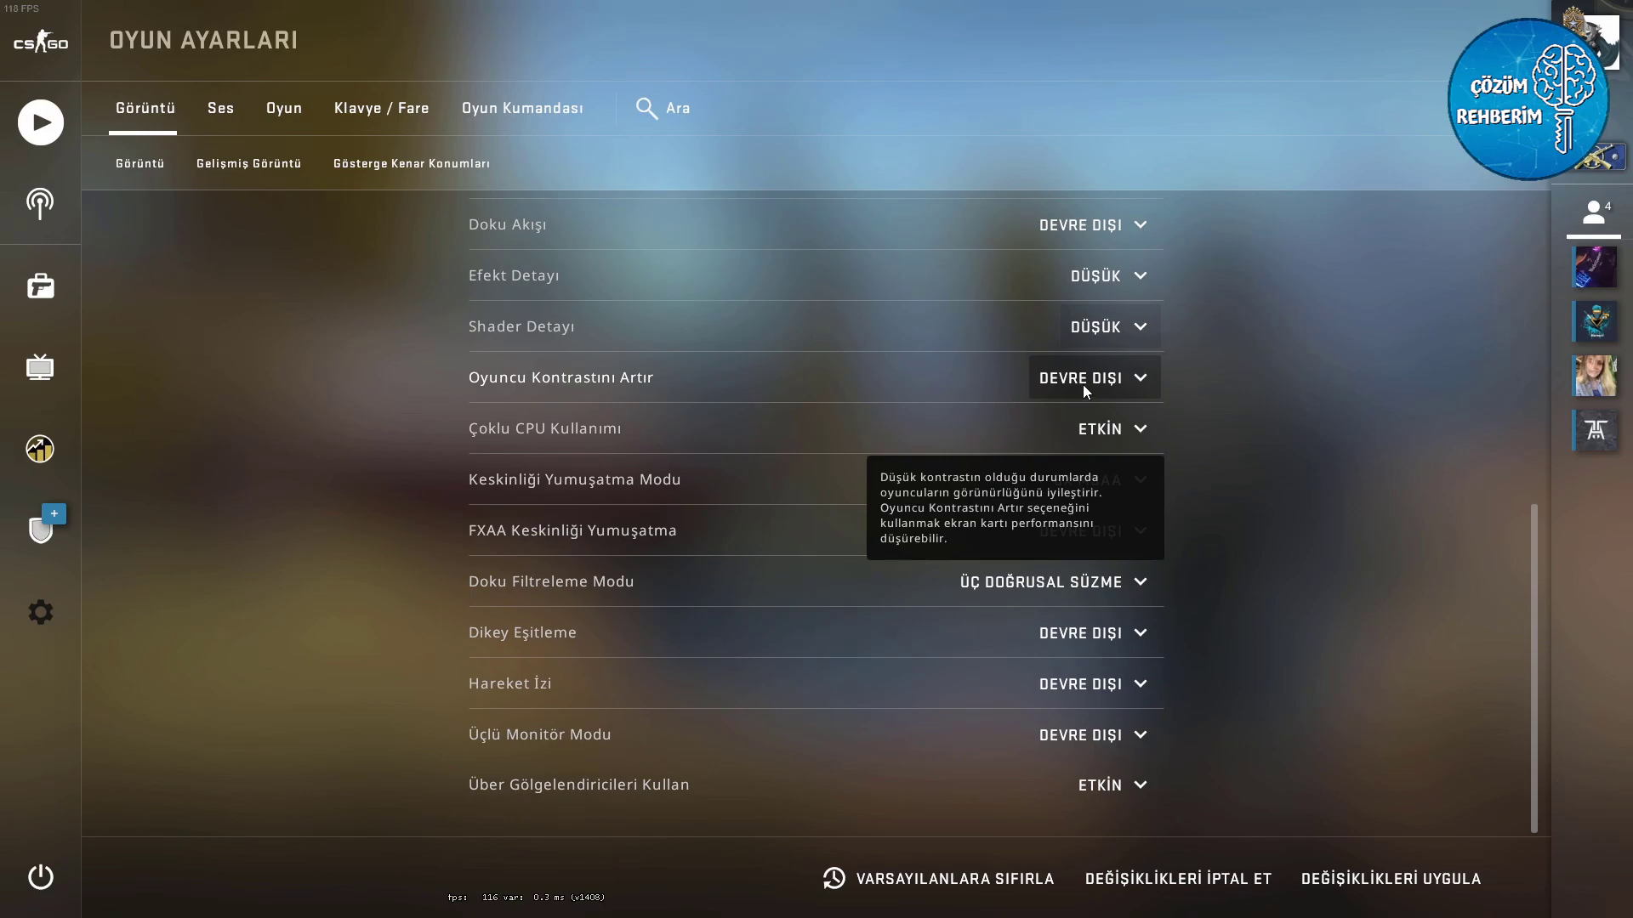
Review Oyuncu Kontrastını Artır, then set Keskinliği Yumuşatma Modu to Yok and Doku Filtreleme Modu to İki Doğrusal Süzme
{"action": "left_click", "coordinate": [1089, 380]}
{"action": "left_click", "coordinate": [1092, 384]}
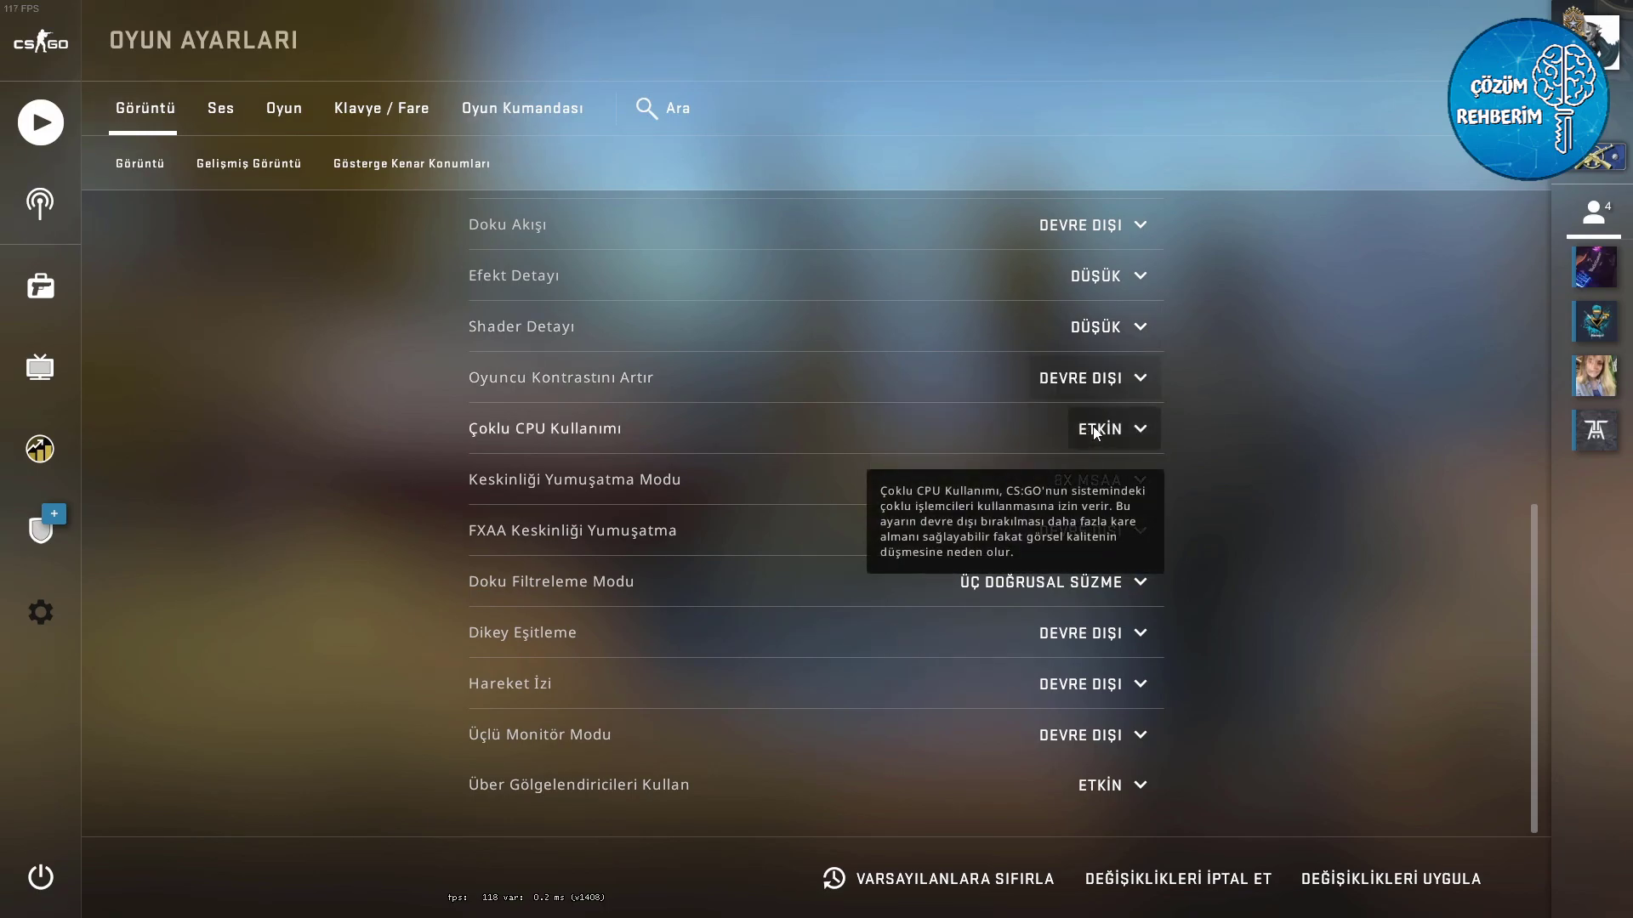
{"action": "scroll", "coordinate": [1095, 432], "scroll_direction": "up", "scroll_amount": 3}
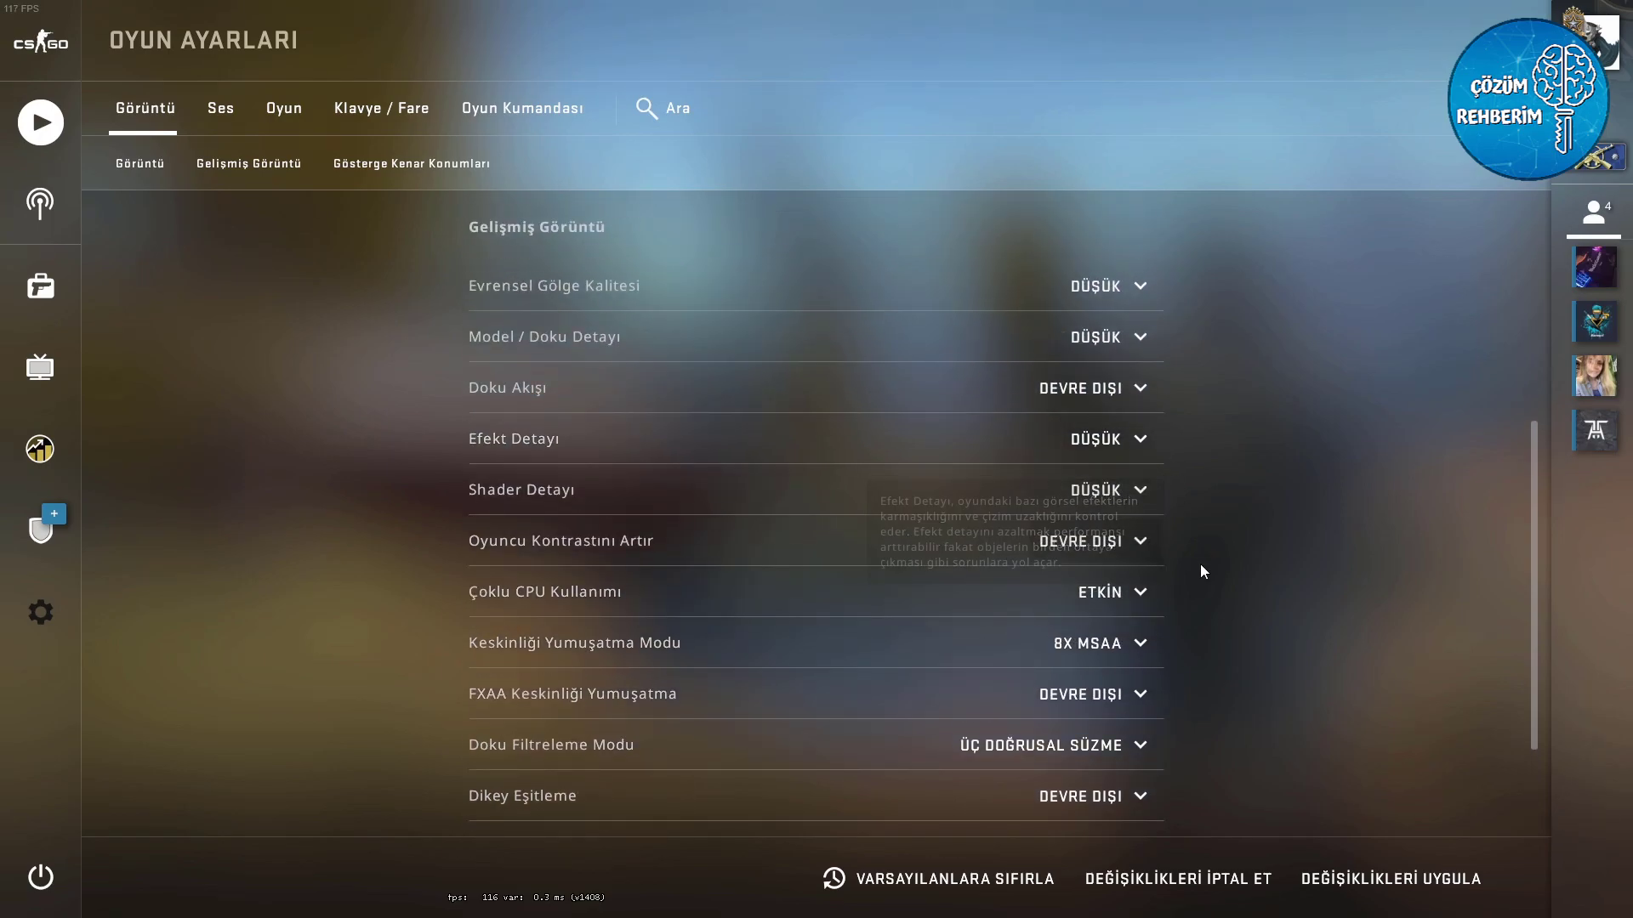
{"action": "scroll", "coordinate": [1147, 544], "scroll_direction": "down", "scroll_amount": 3}
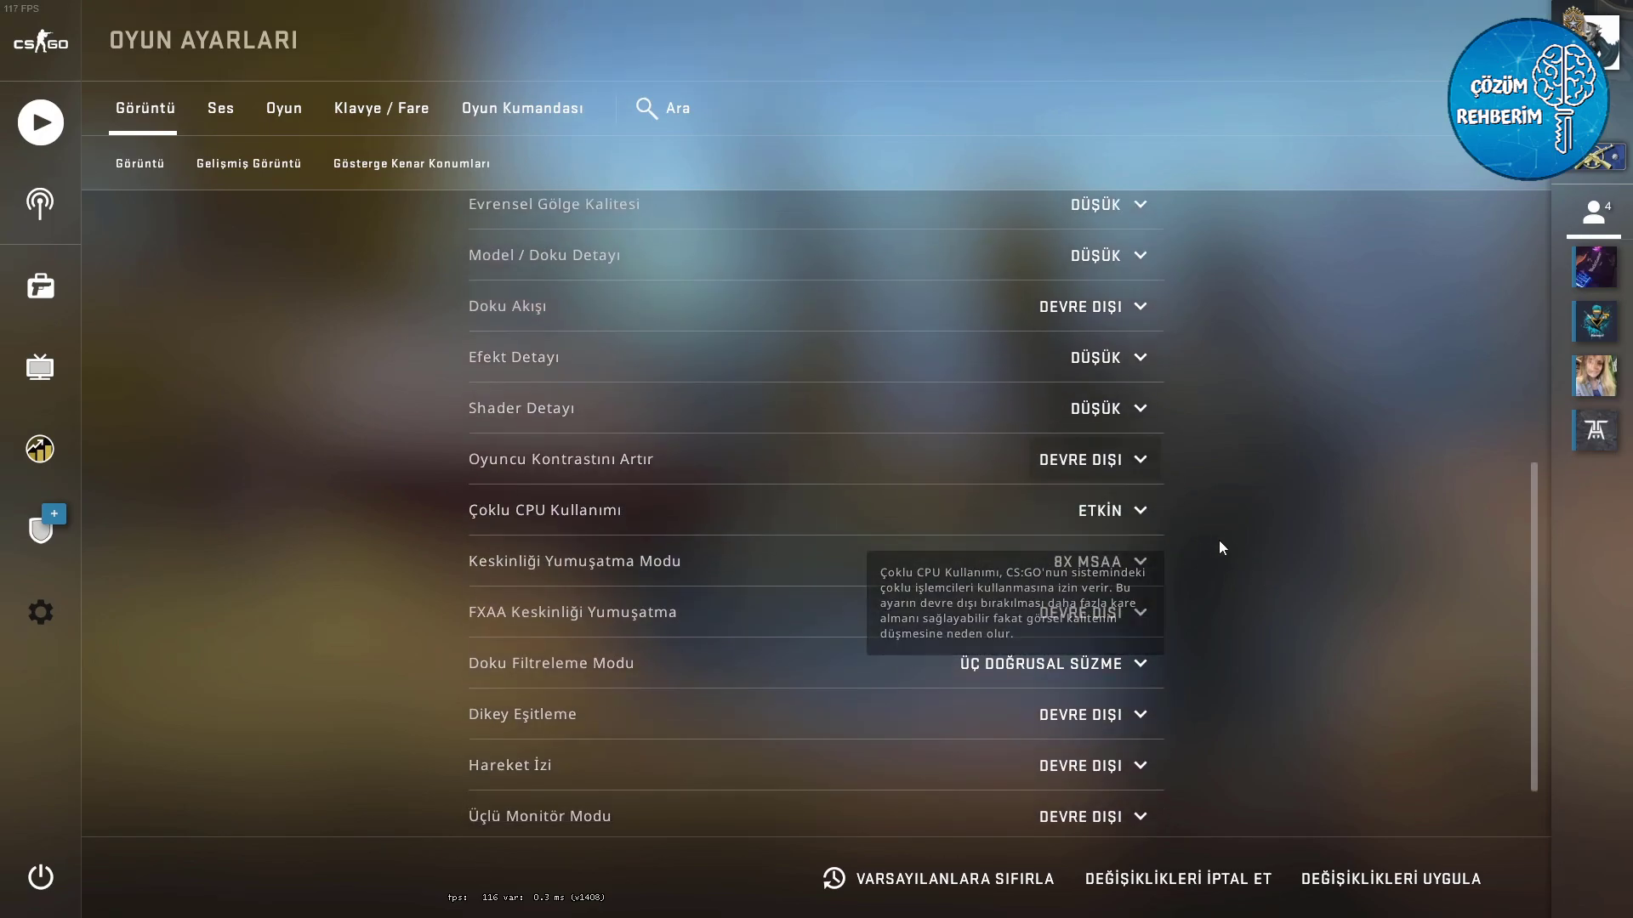
{"action": "left_click", "coordinate": [1084, 482]}
{"action": "left_click", "coordinate": [1116, 533]}
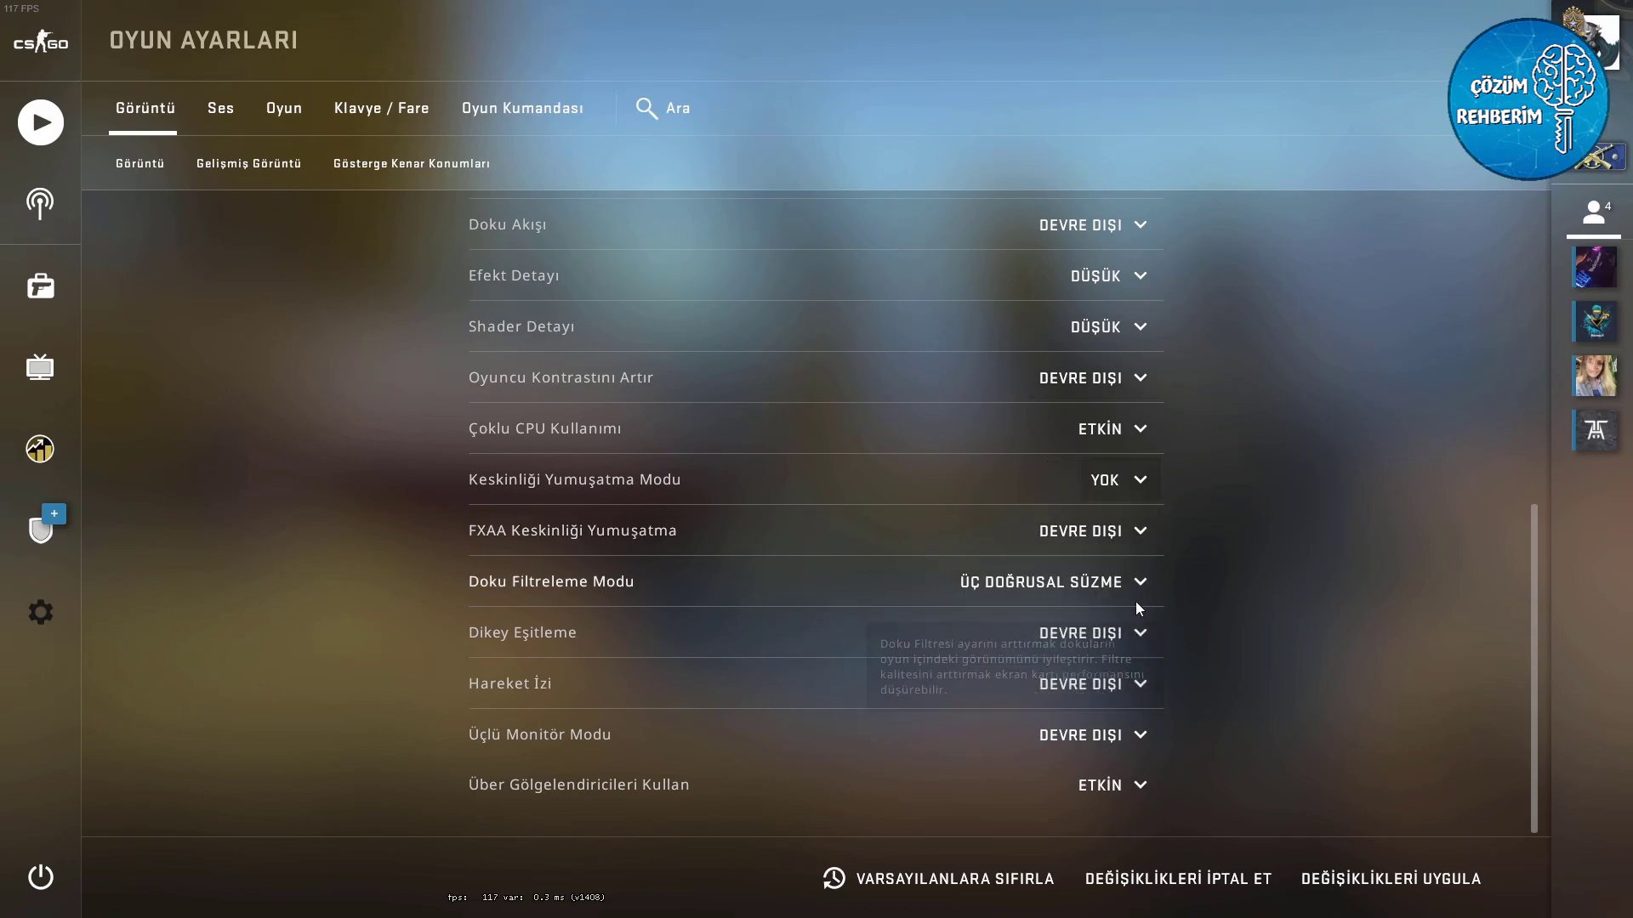
{"action": "left_click", "coordinate": [1083, 584]}
{"action": "left_click", "coordinate": [1044, 636]}
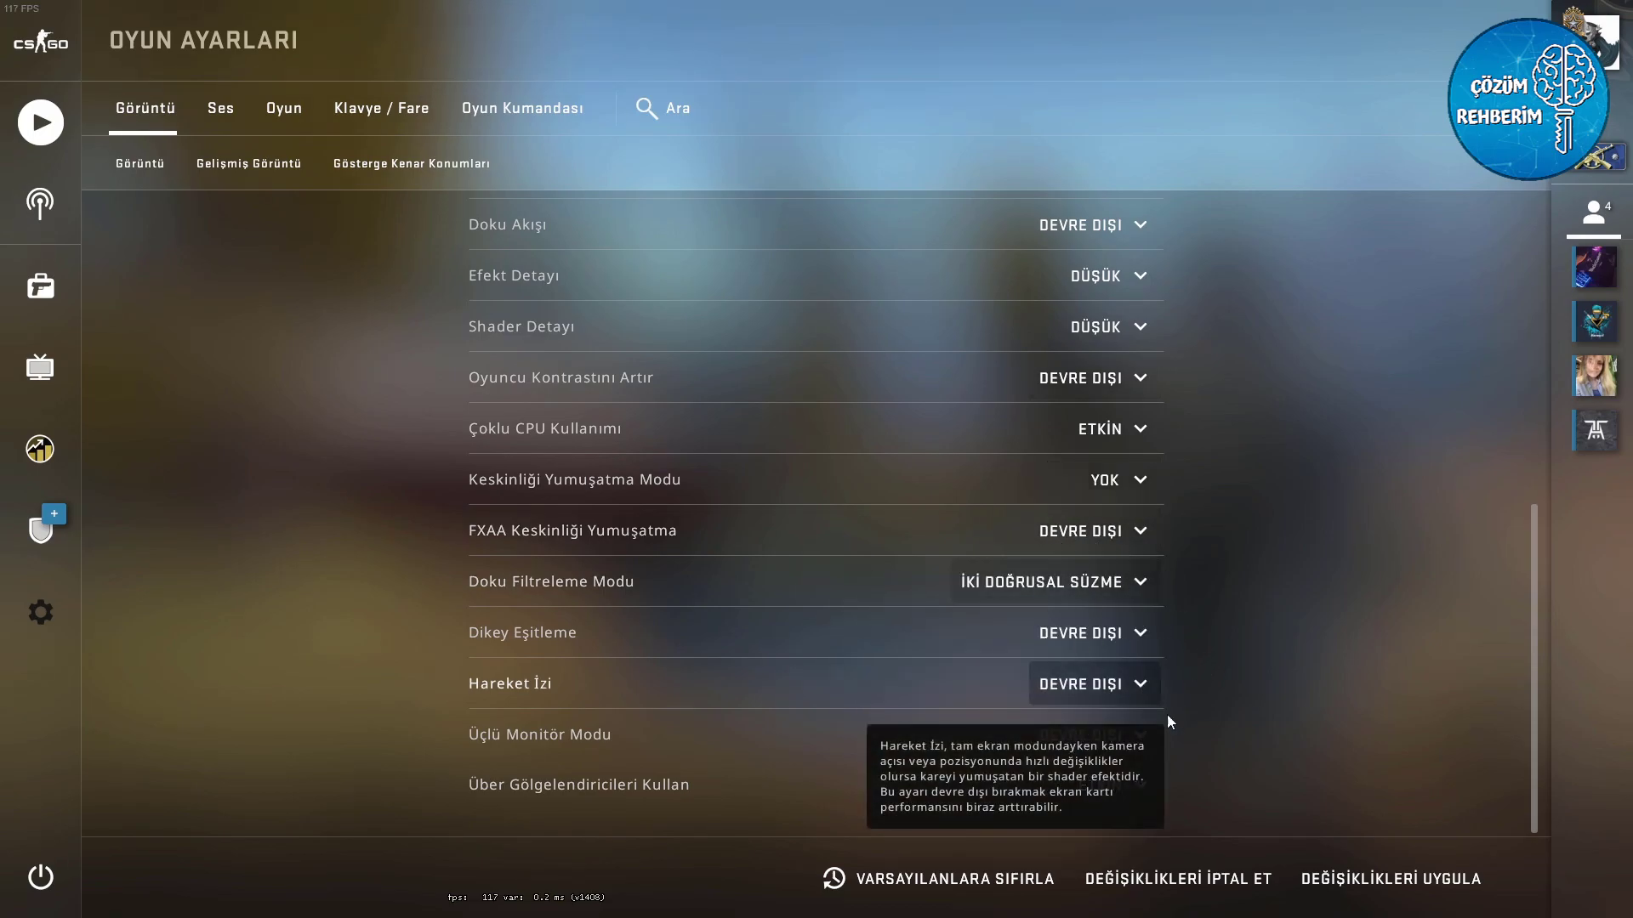
{"action": "scroll", "coordinate": [1268, 724], "scroll_direction": "up", "scroll_amount": 5}
{"action": "scroll", "coordinate": [1269, 714], "scroll_direction": "up", "scroll_amount": 5}
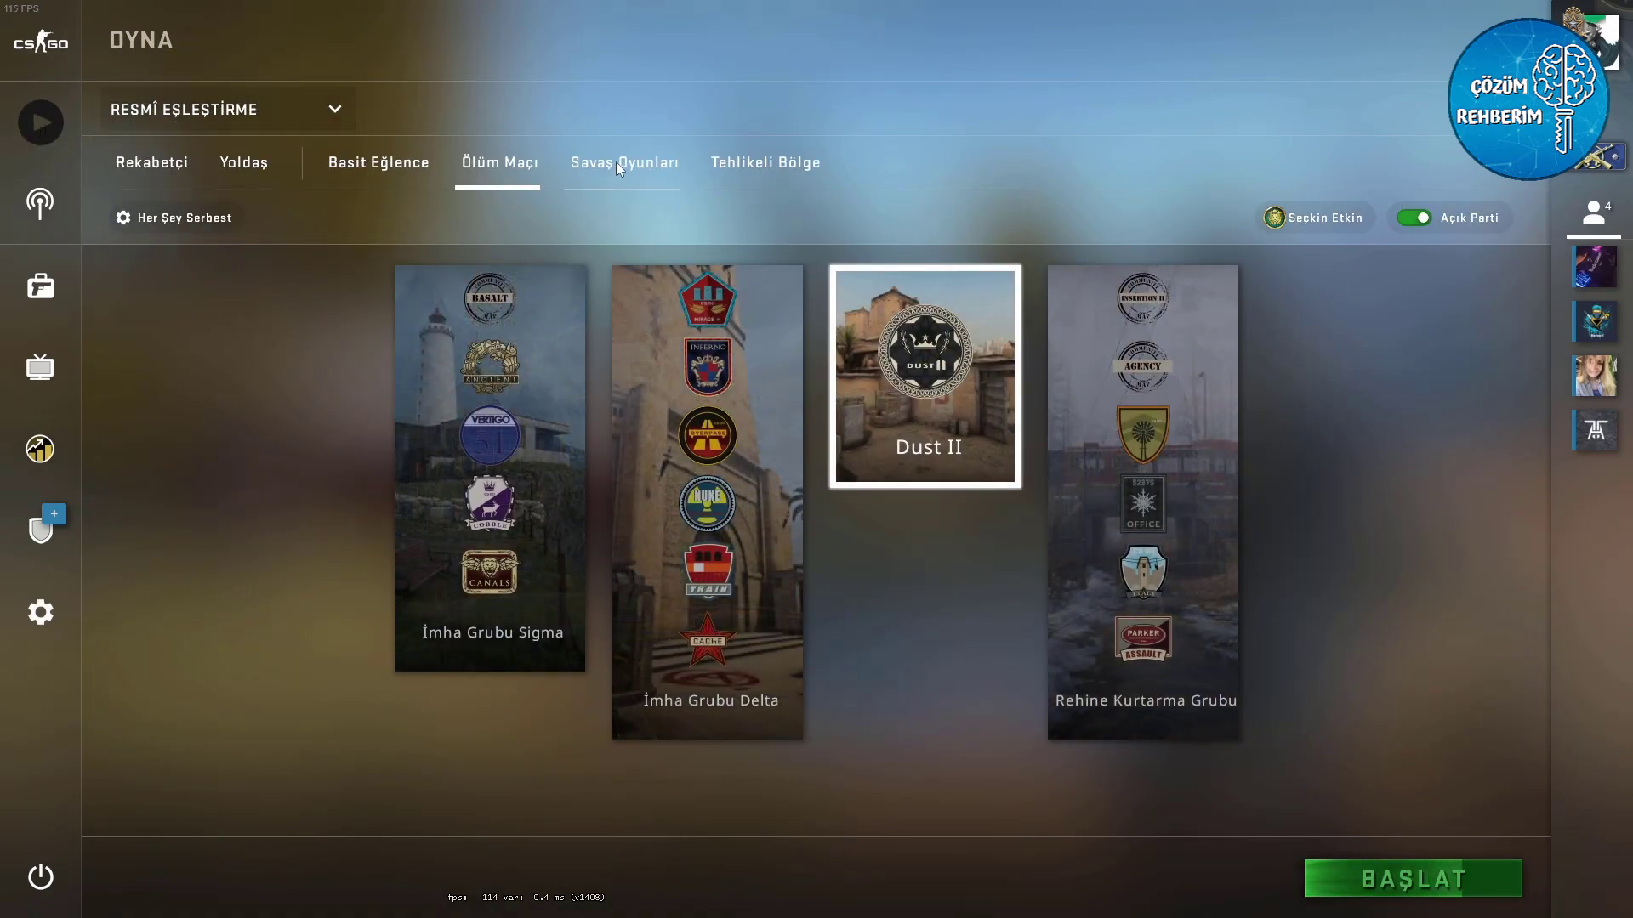
Search the workshop maps (Atölye Haritaları) for "botz" and start the Aim Botz training map in Özel mode
{"action": "left_click", "coordinate": [204, 109]}
{"action": "left_click", "coordinate": [207, 263]}
{"action": "left_click", "coordinate": [215, 156]}
{"action": "type", "text": "botx"}
{"action": "key", "text": "BackSpace"}
{"action": "type", "text": "z"}
{"action": "mouse_move", "coordinate": [872, 400]}
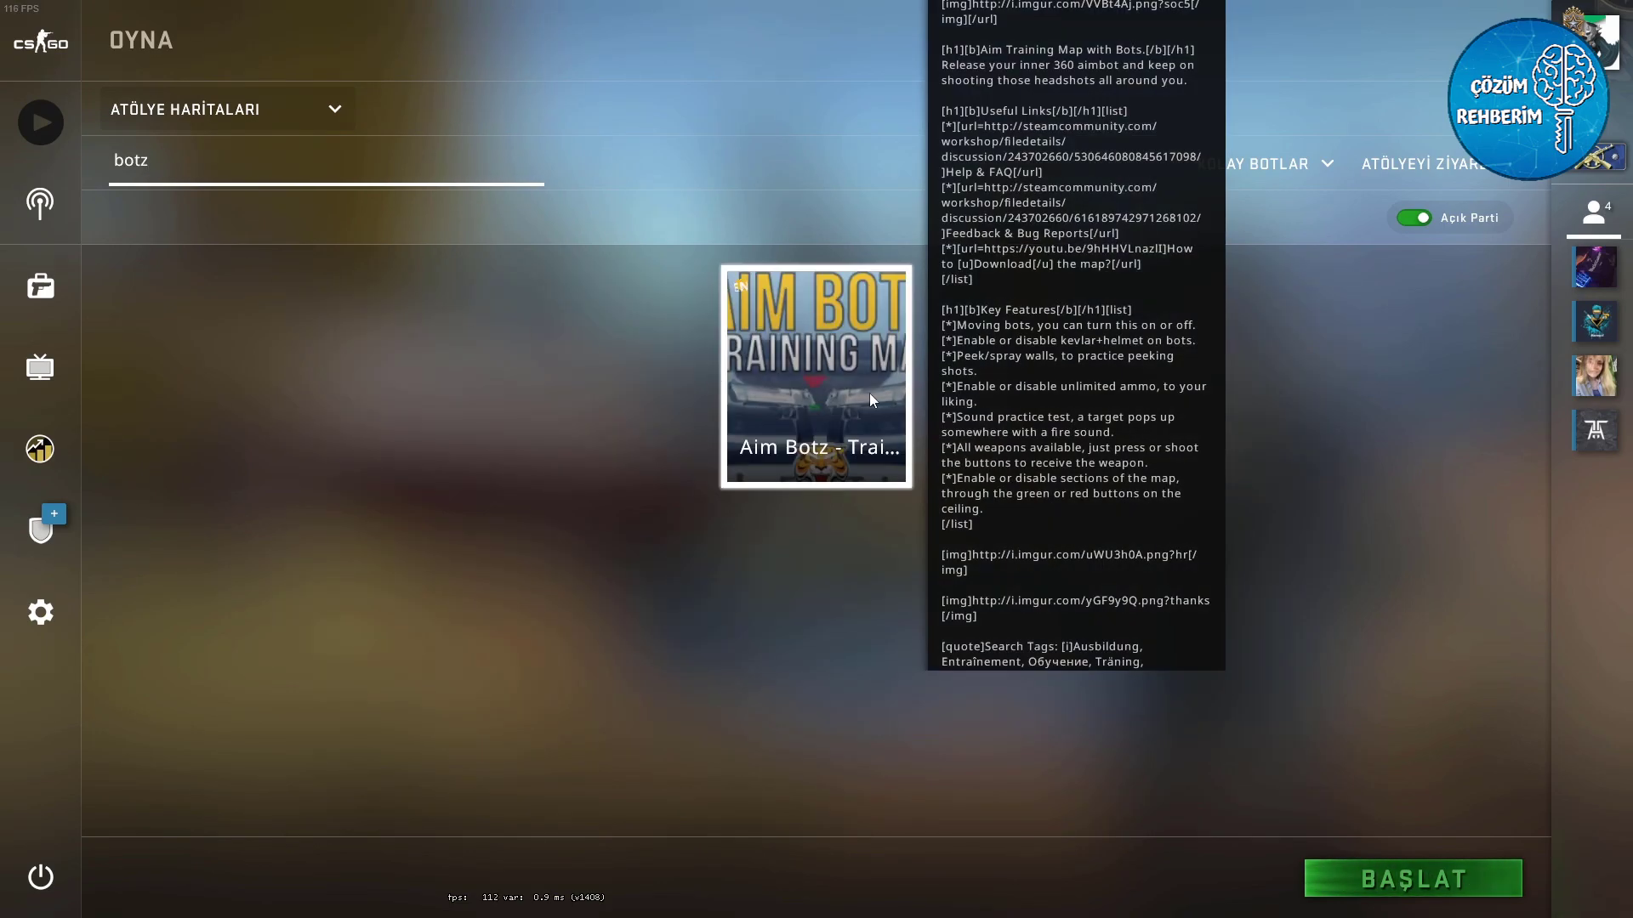
{"action": "left_click", "coordinate": [1384, 889]}
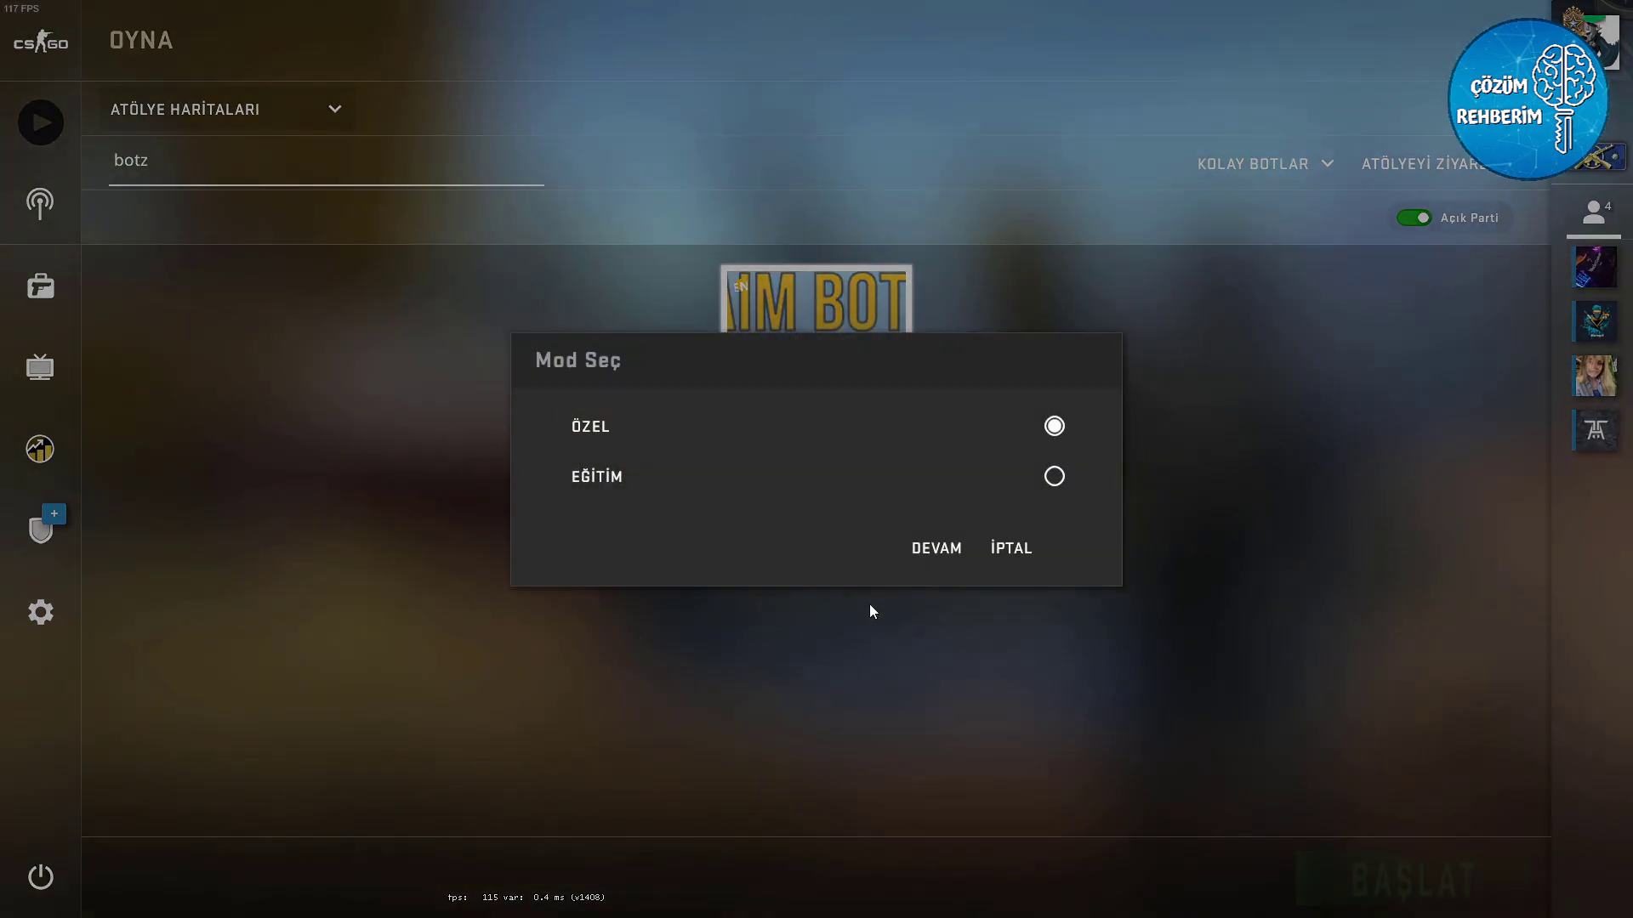
{"action": "left_click", "coordinate": [927, 544]}
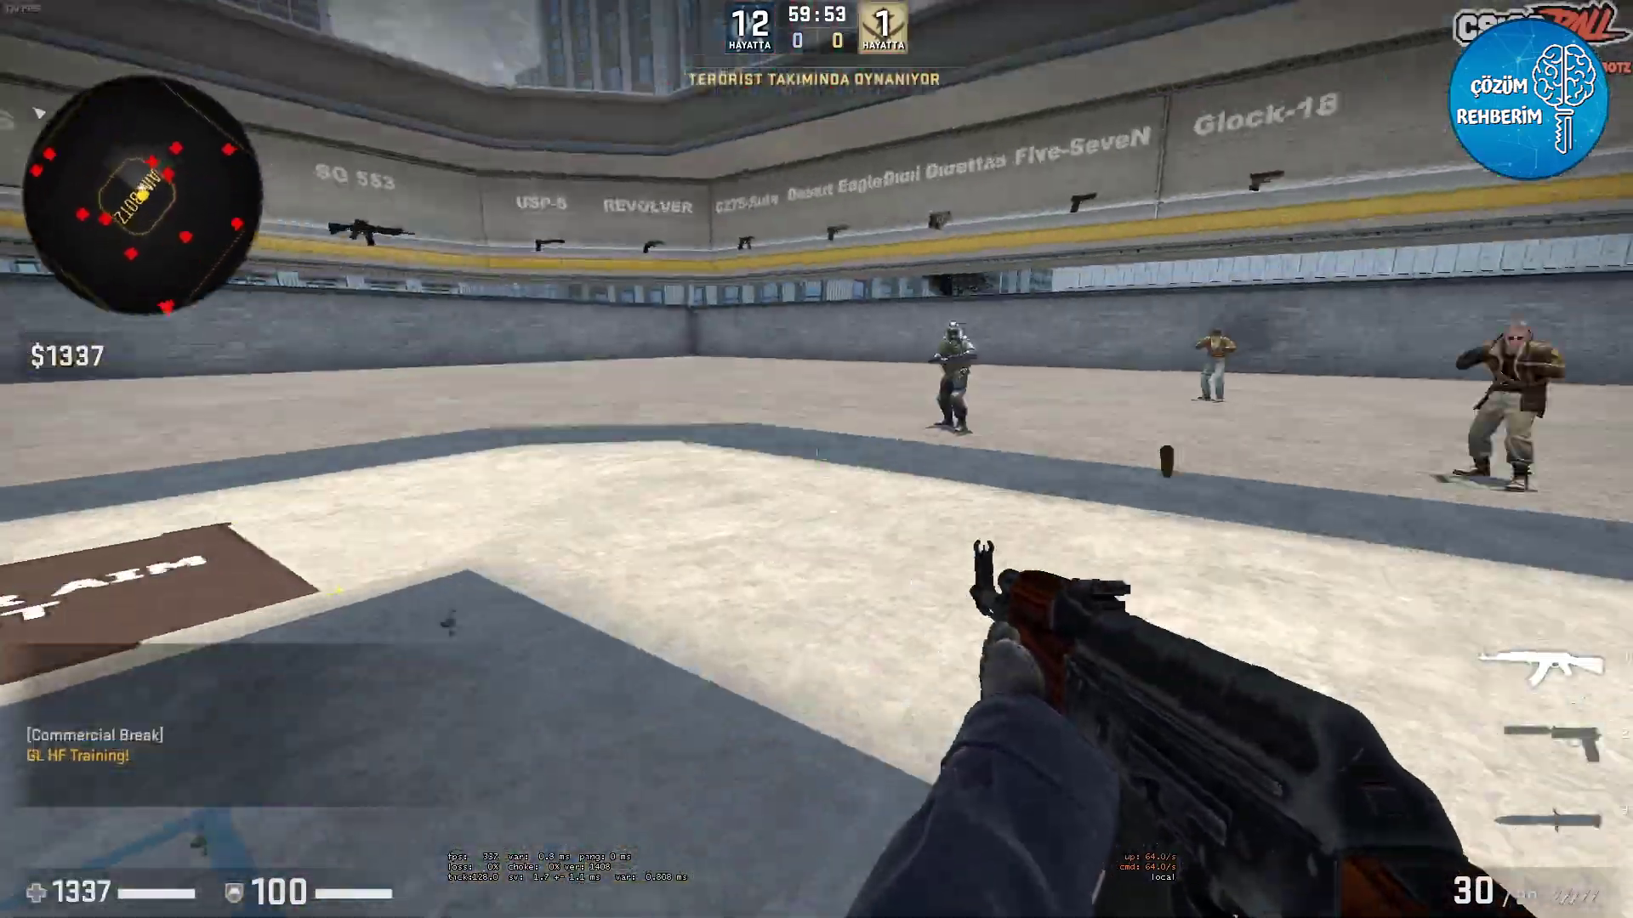
Check the frame rate on the Aim Botz map while switching between rifle, pistol and knife and moving around
{"action": "key", "text": "2"}
{"action": "key", "text": "1"}
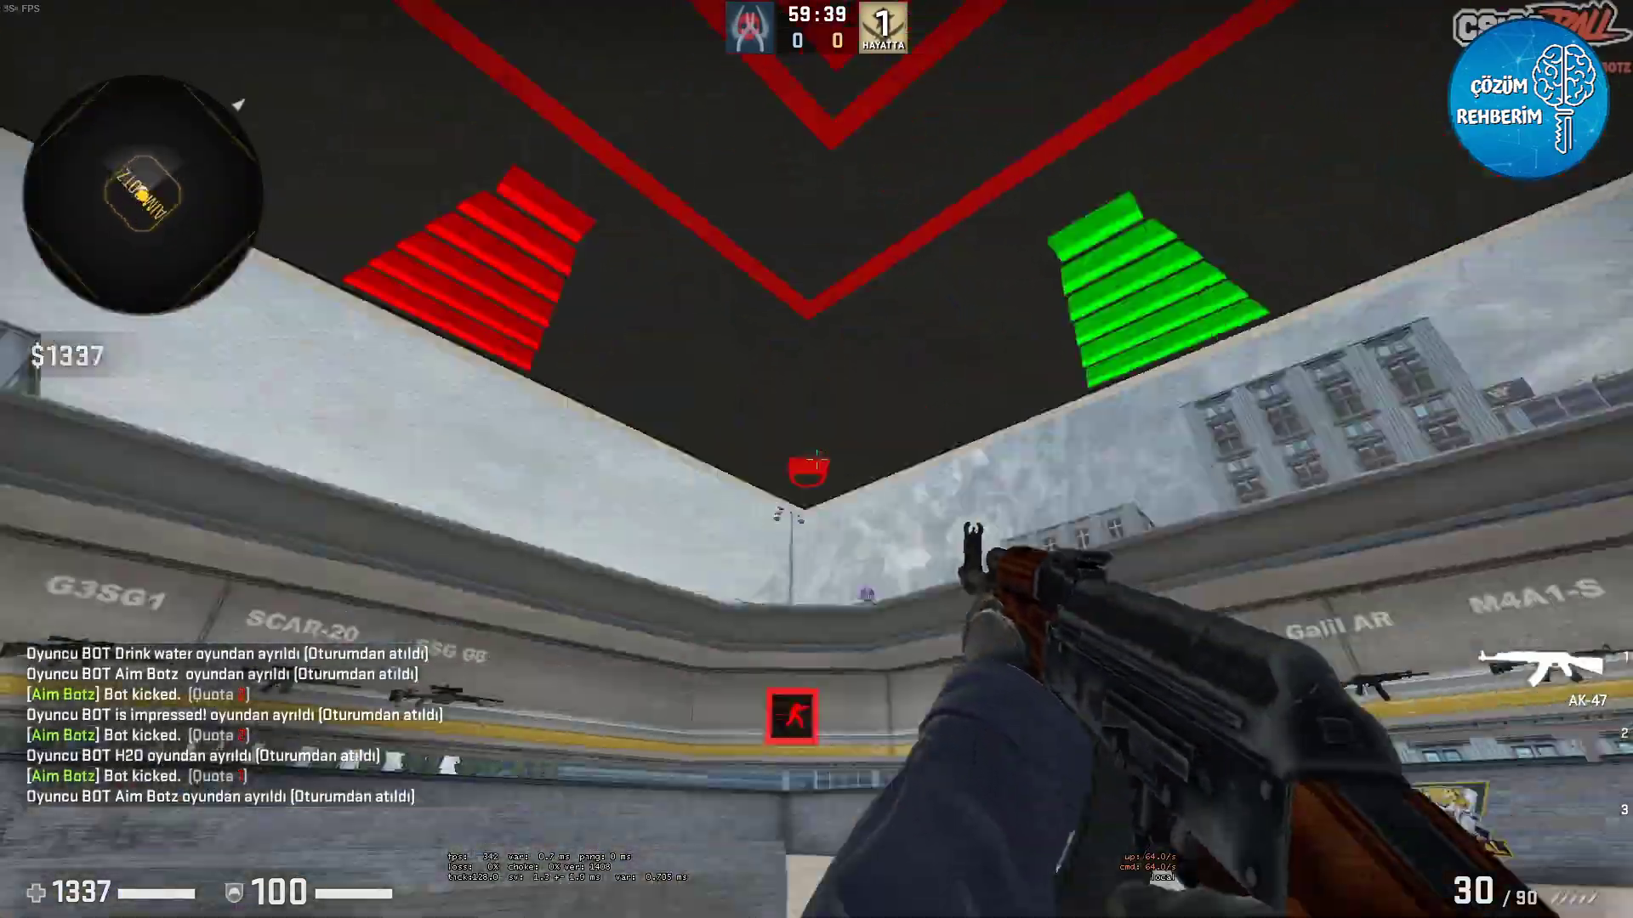
{"action": "scroll", "coordinate": [817, 459], "scroll_direction": "down", "scroll_amount": 1}
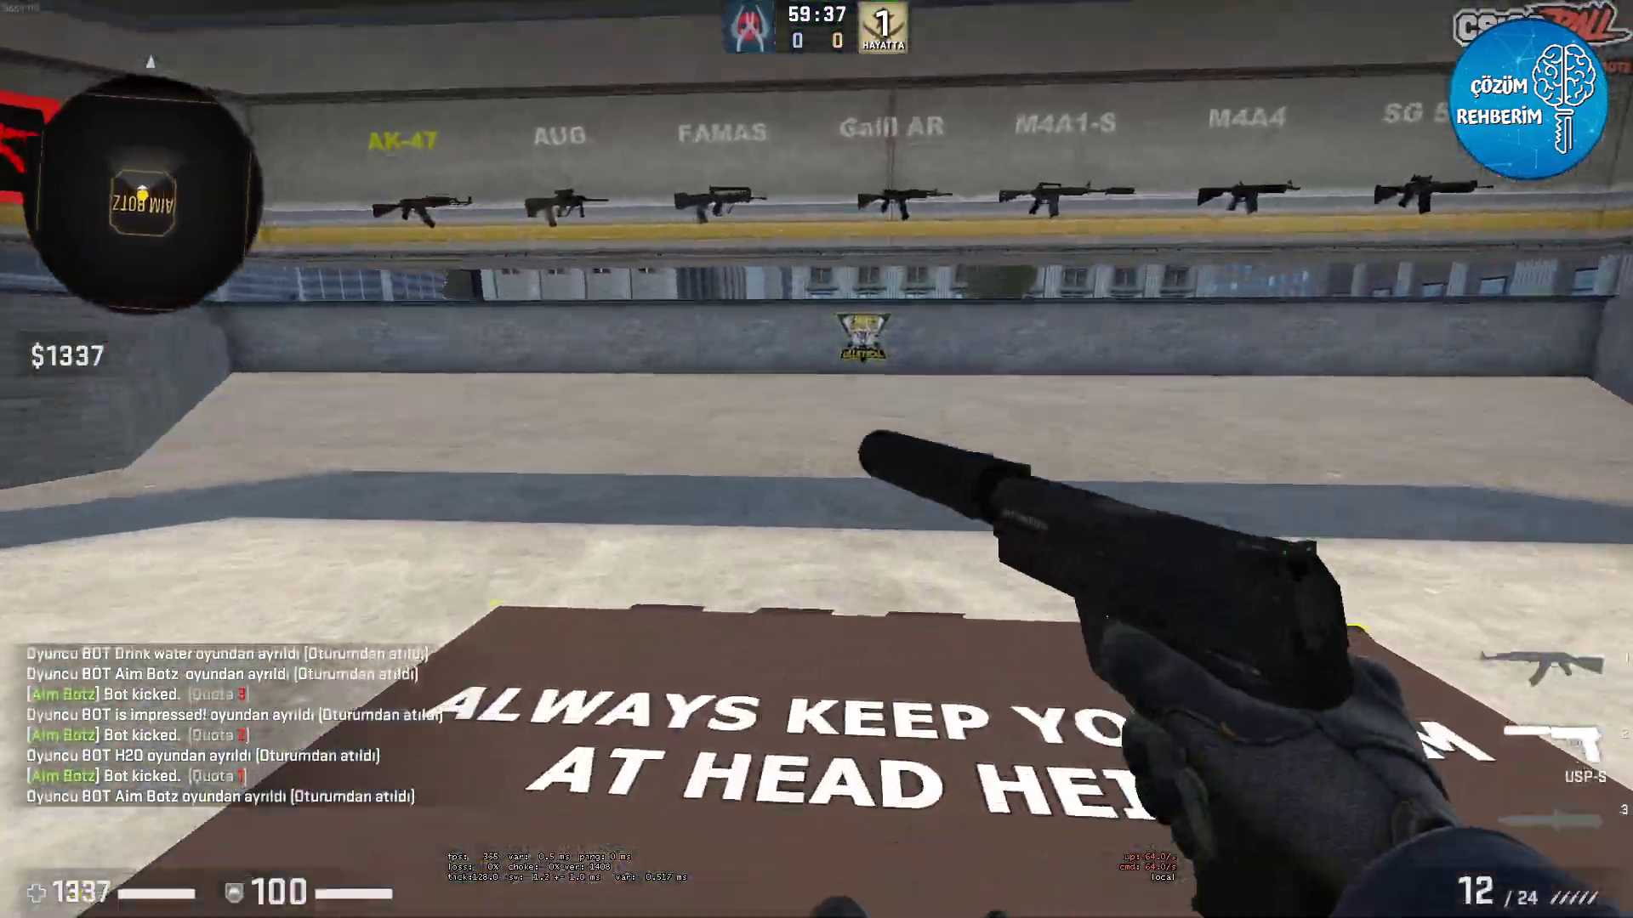
{"action": "scroll", "coordinate": [816, 459], "scroll_direction": "down", "scroll_amount": 1}
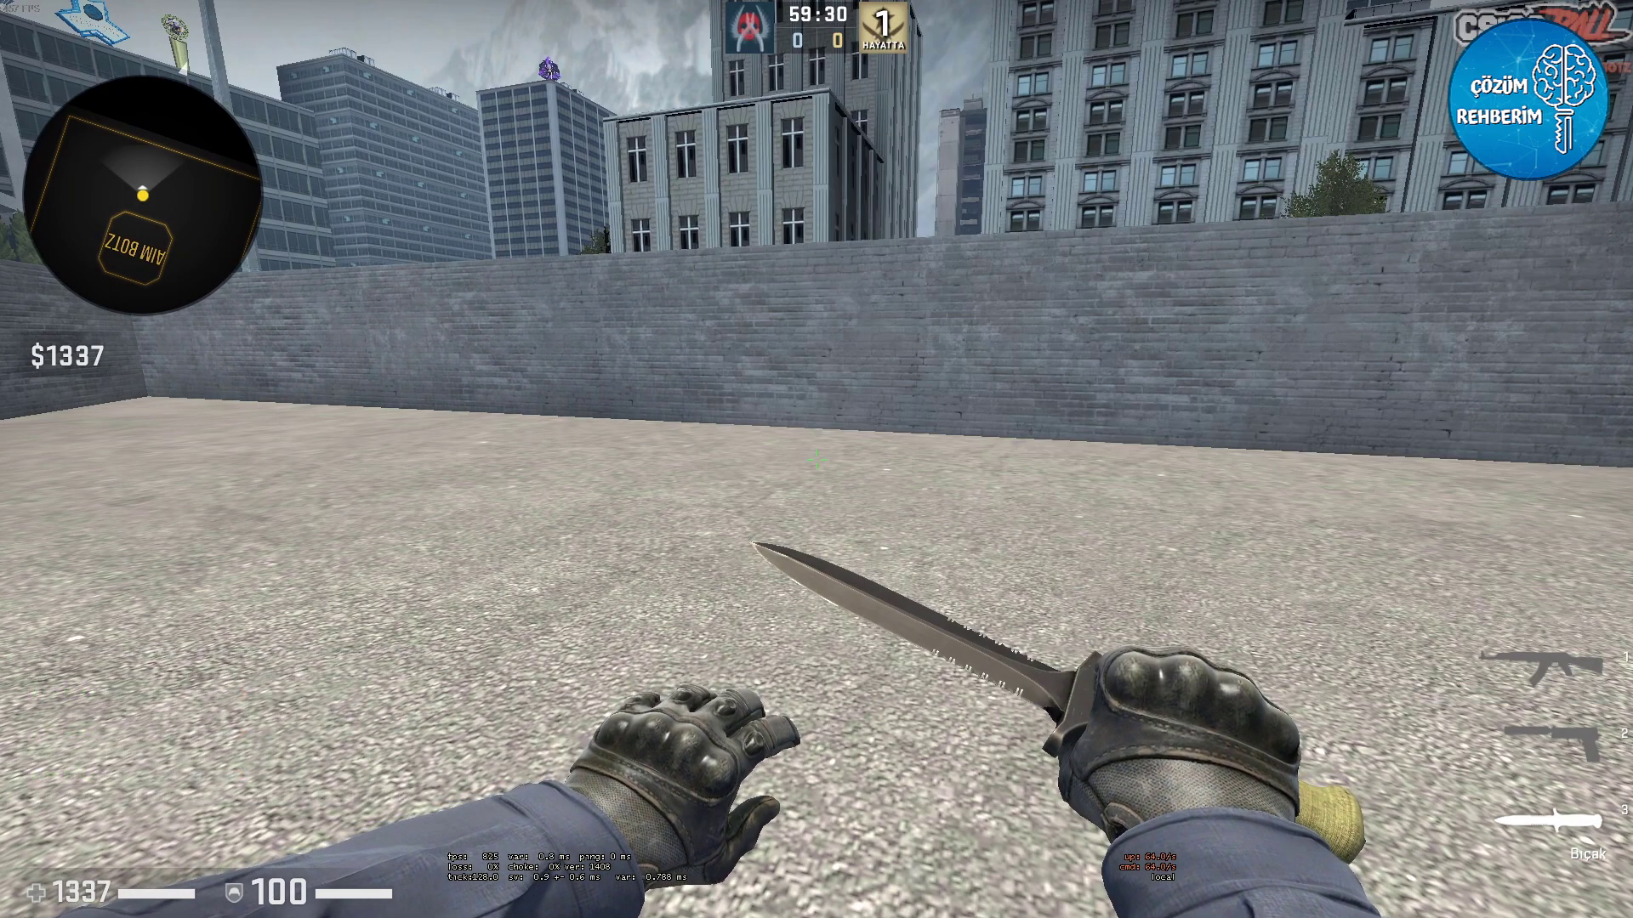
{"action": "mouse_move", "coordinate": [817, 459]}
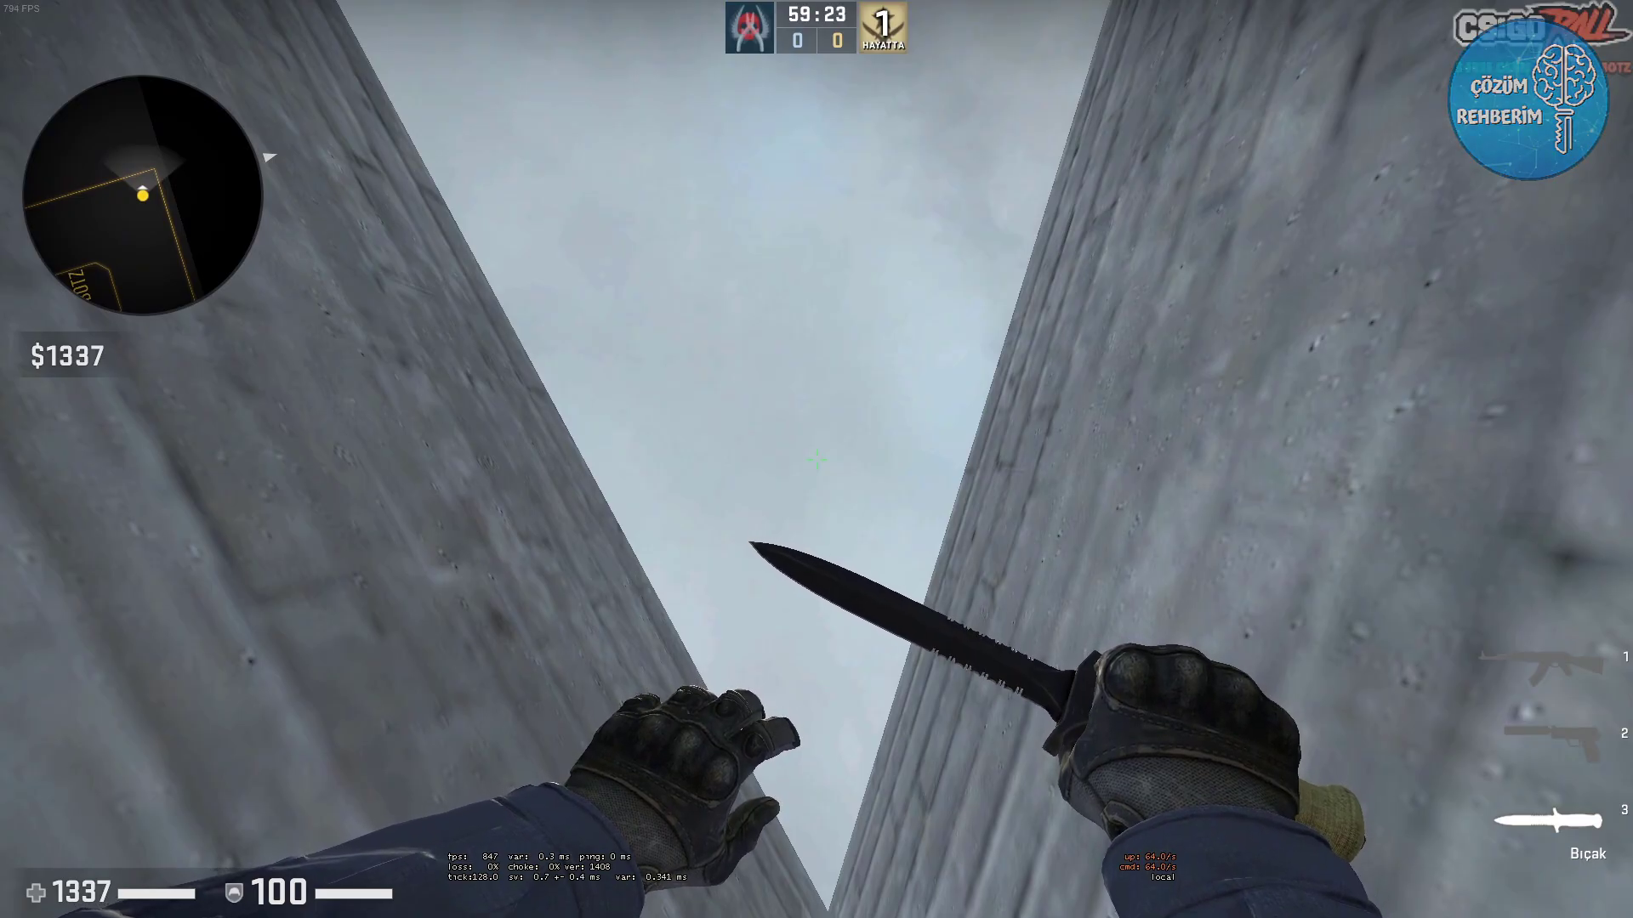
{"action": "key", "text": "f"}
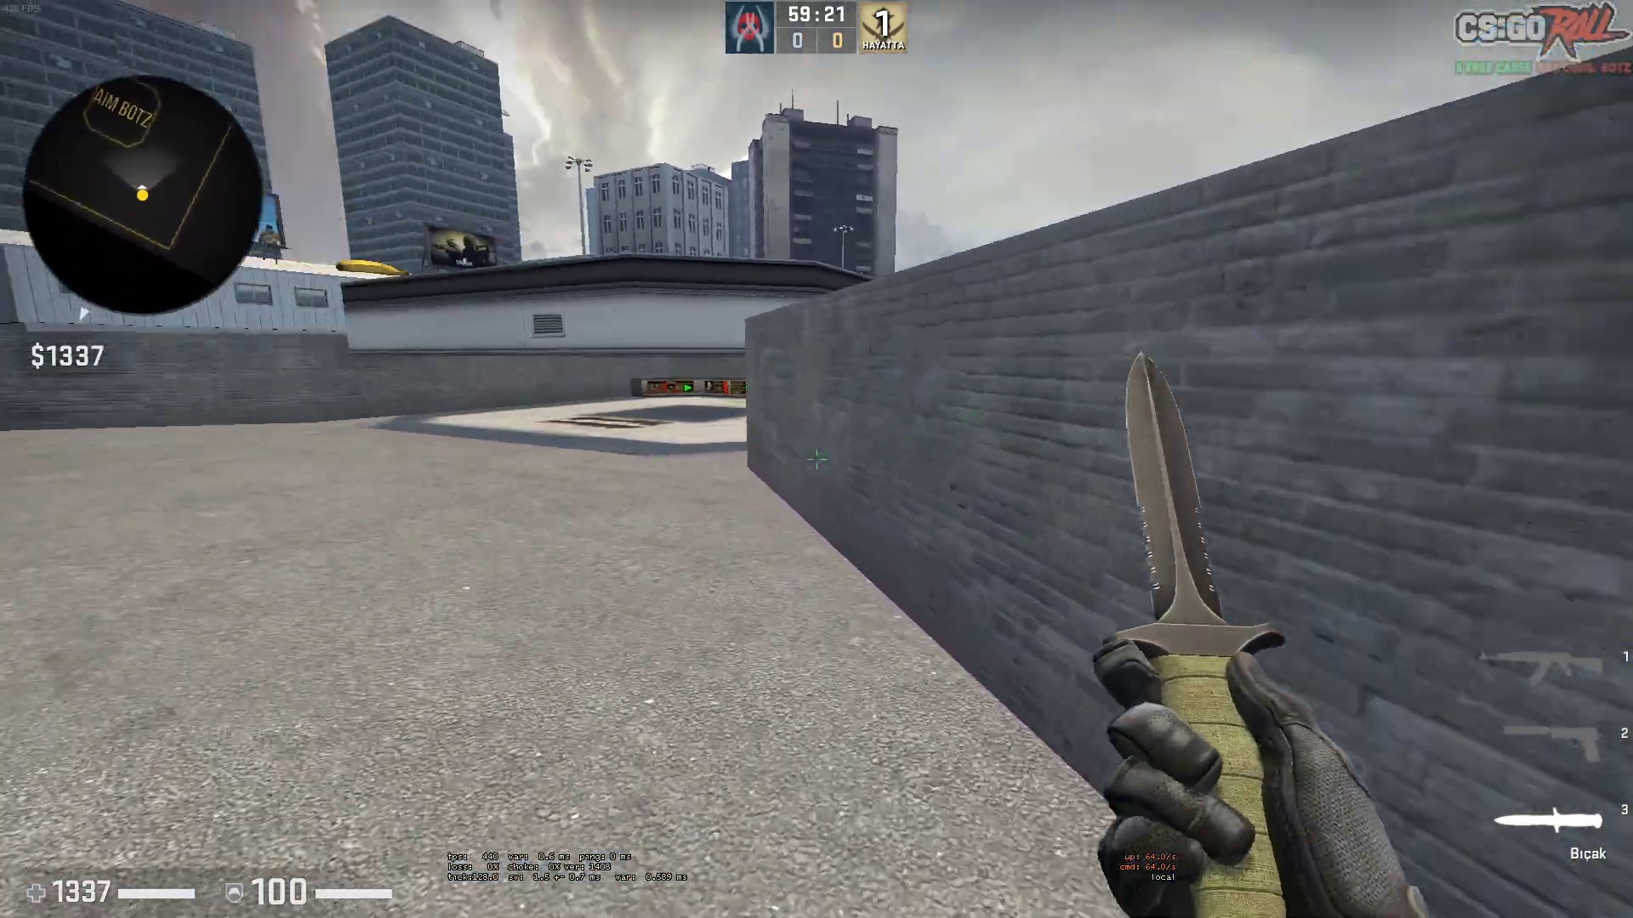